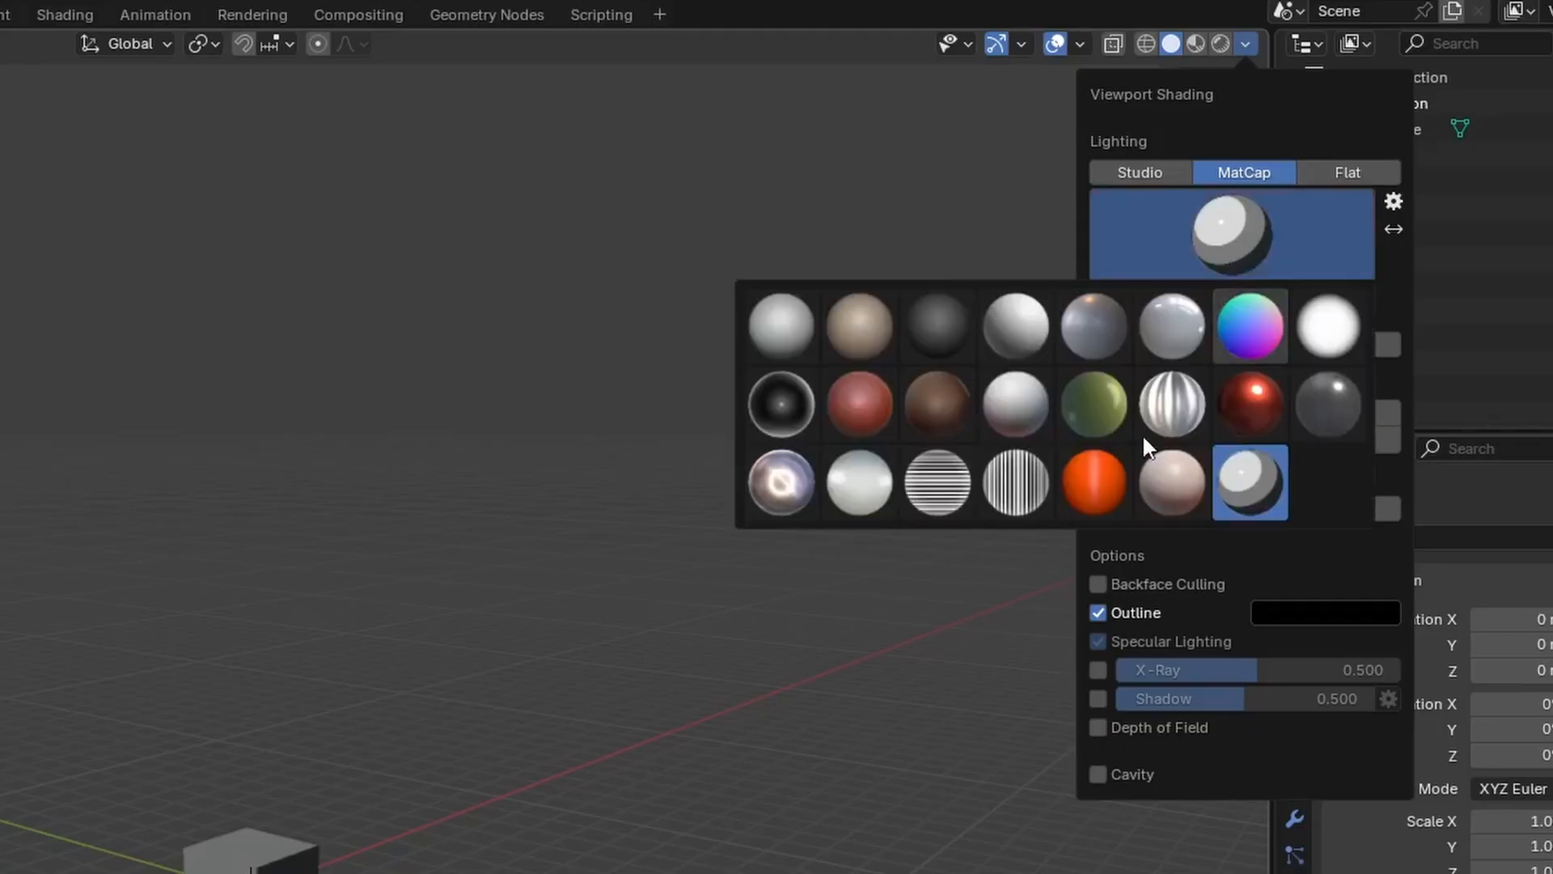
Step: Set the solid viewport shading's MatCap to the multicoloured normal-map sphere
{"action": "left_click", "coordinate": [1017, 483]}
{"action": "left_click", "coordinate": [1218, 271]}
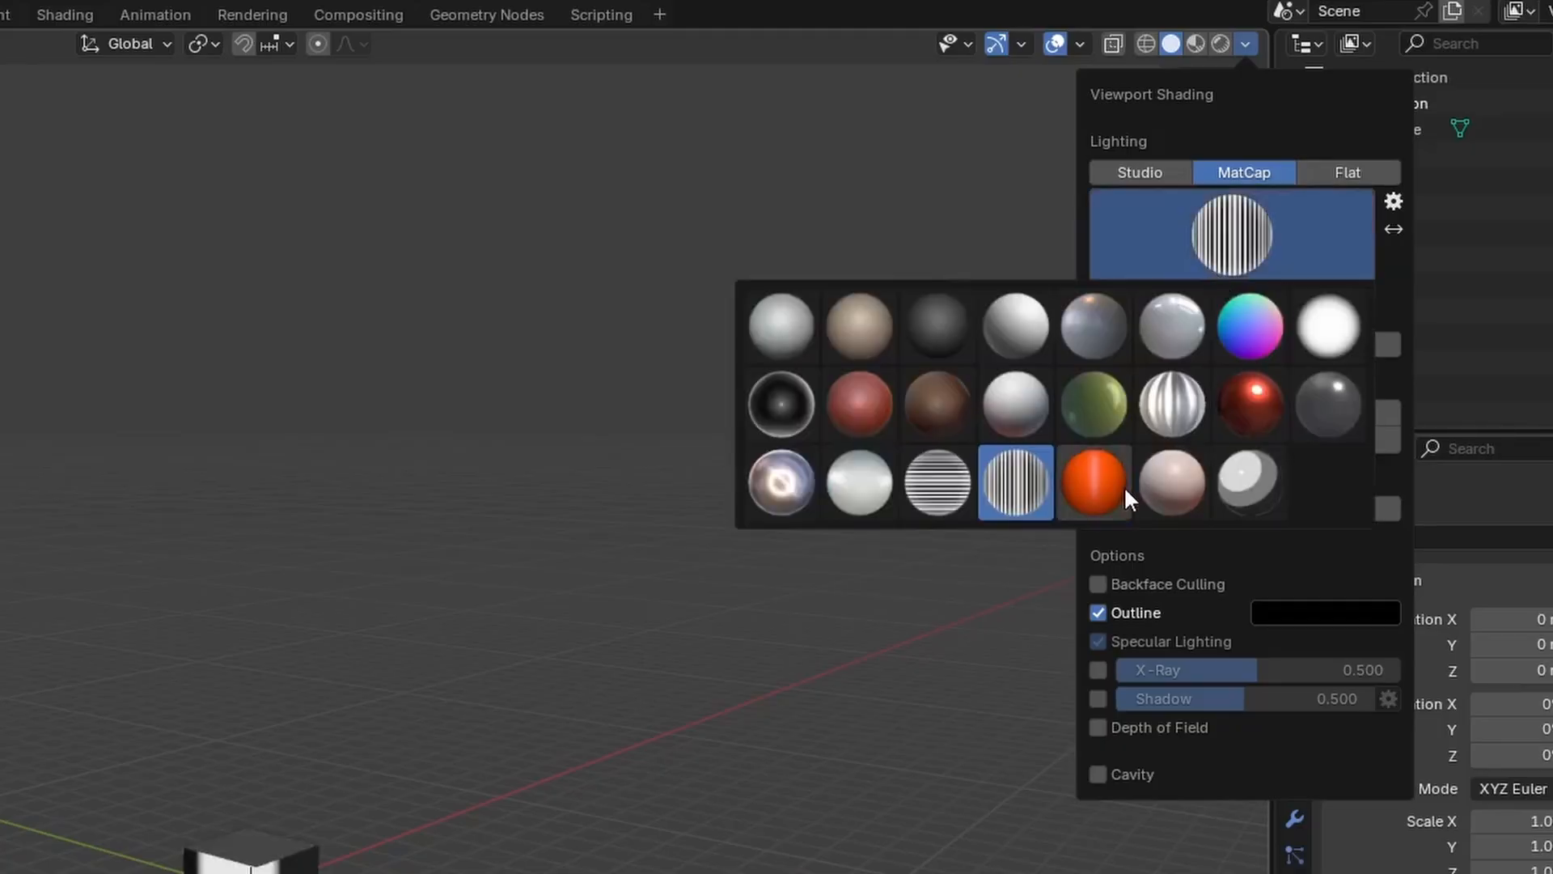
{"action": "left_click", "coordinate": [1121, 489]}
{"action": "left_click", "coordinate": [1245, 273]}
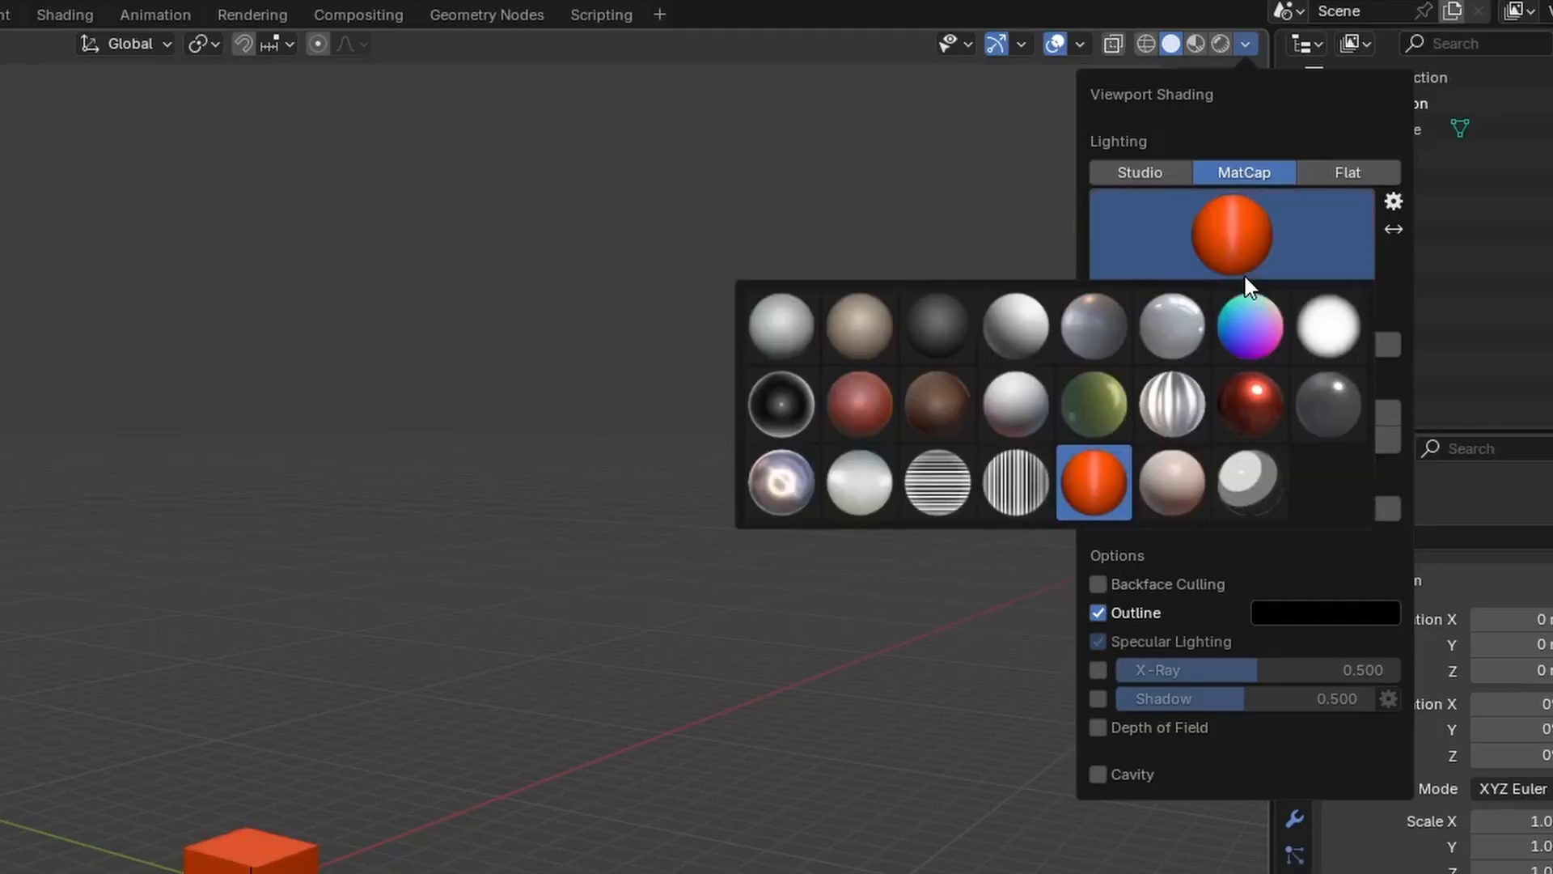
{"action": "left_click", "coordinate": [1246, 349]}
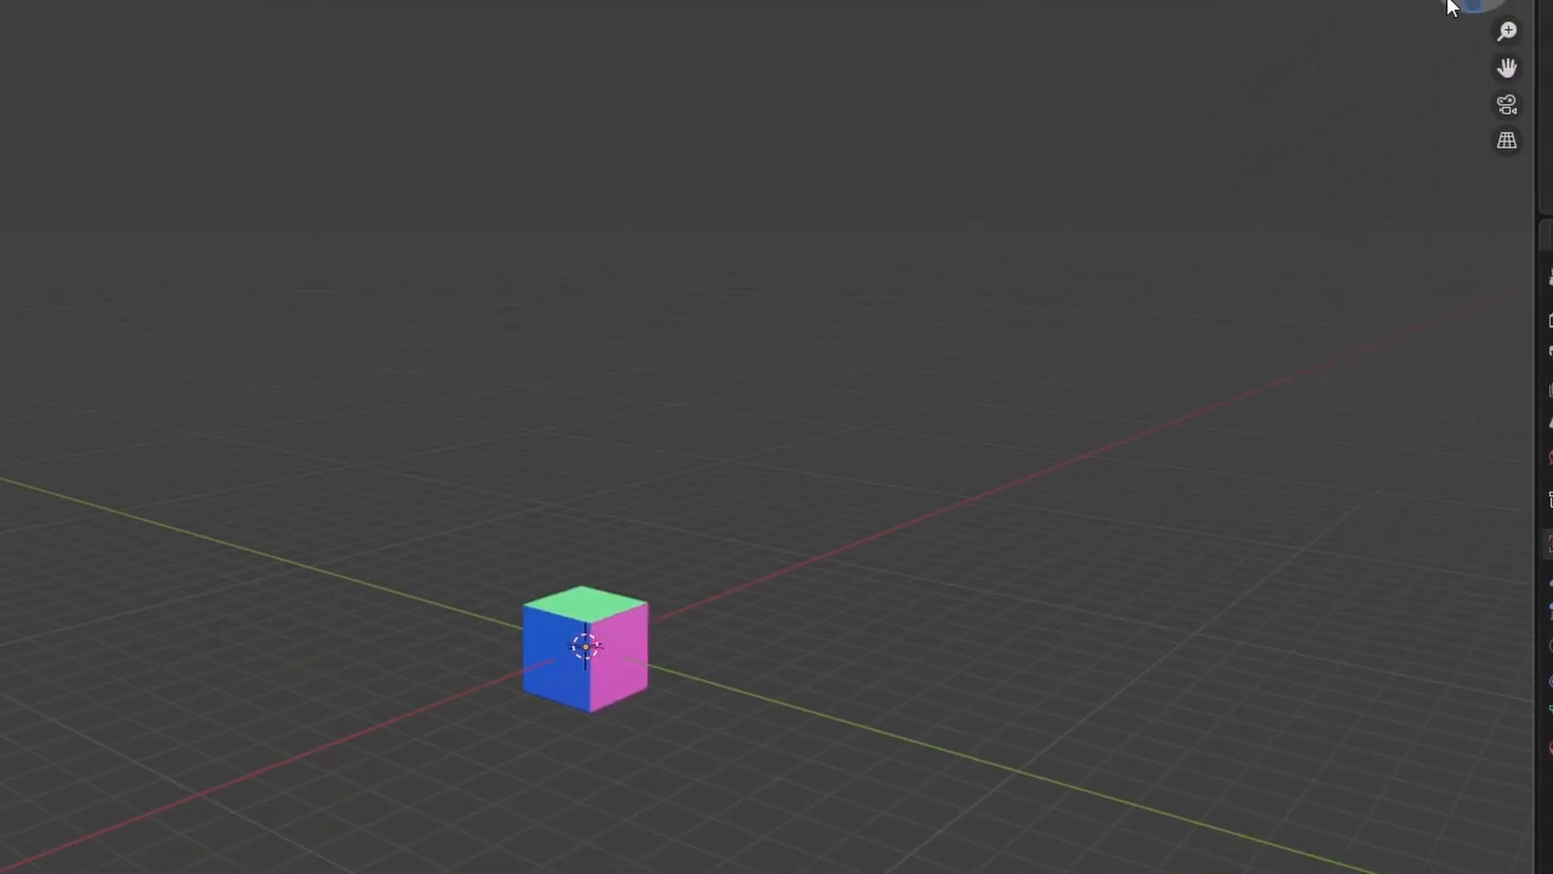
Step: In the side view along X, move the cube straight up along Z to nearly one large grid square above the origin
{"action": "left_click", "coordinate": [1169, 172]}
{"action": "scroll", "coordinate": [1094, 494], "scroll_direction": "up", "scroll_amount": 2}
{"action": "scroll", "coordinate": [1092, 505], "scroll_direction": "down", "scroll_amount": 7}
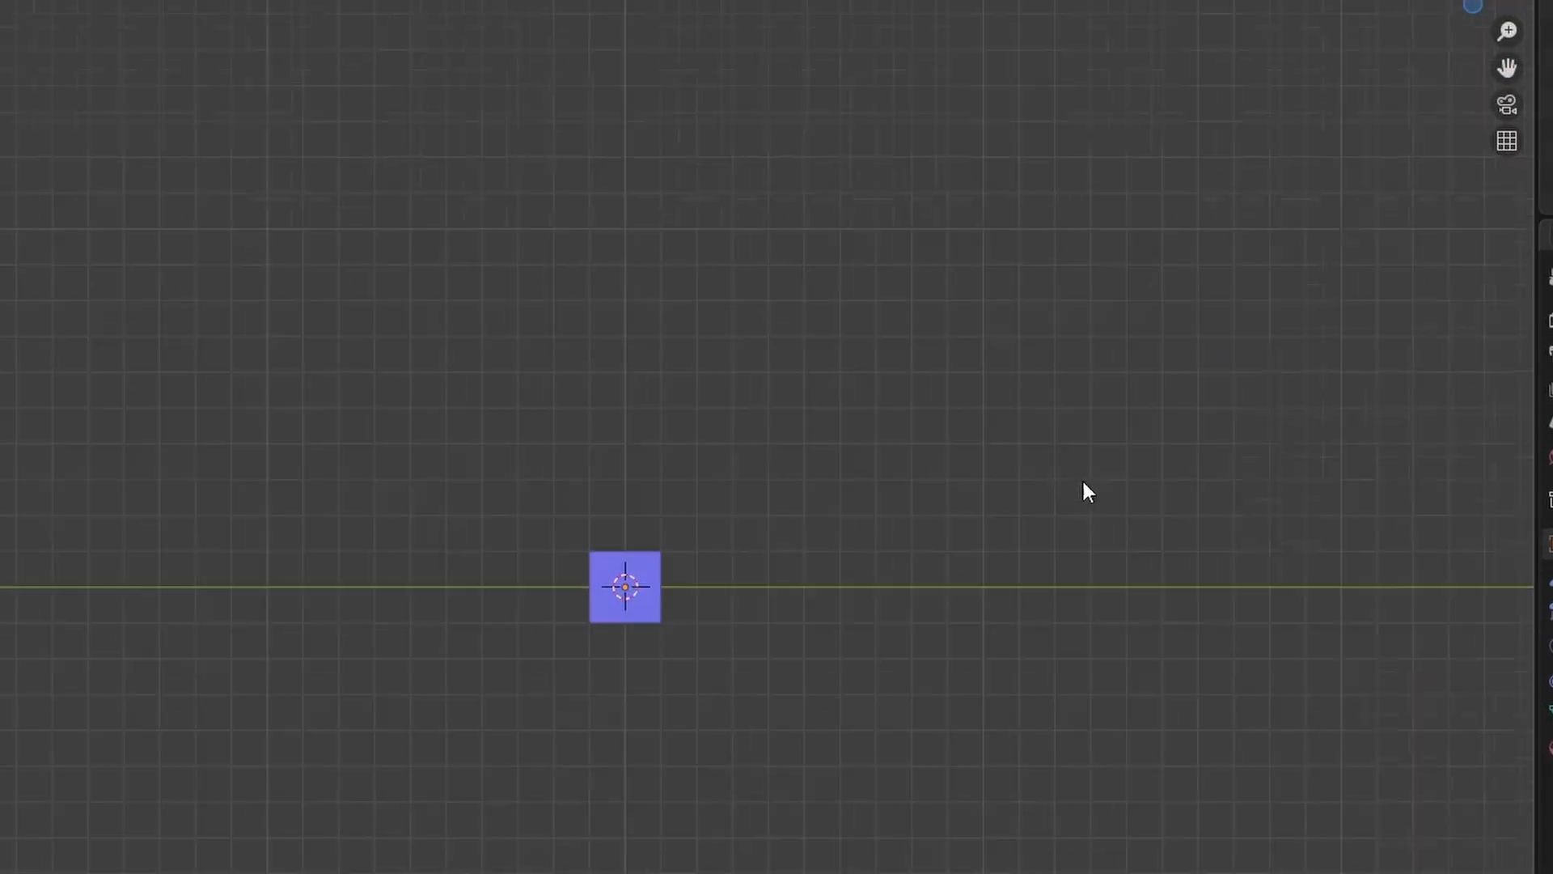
{"action": "middle_click_drag", "start_coordinate": [960, 399], "coordinate": [948, 467], "text": "shift"}
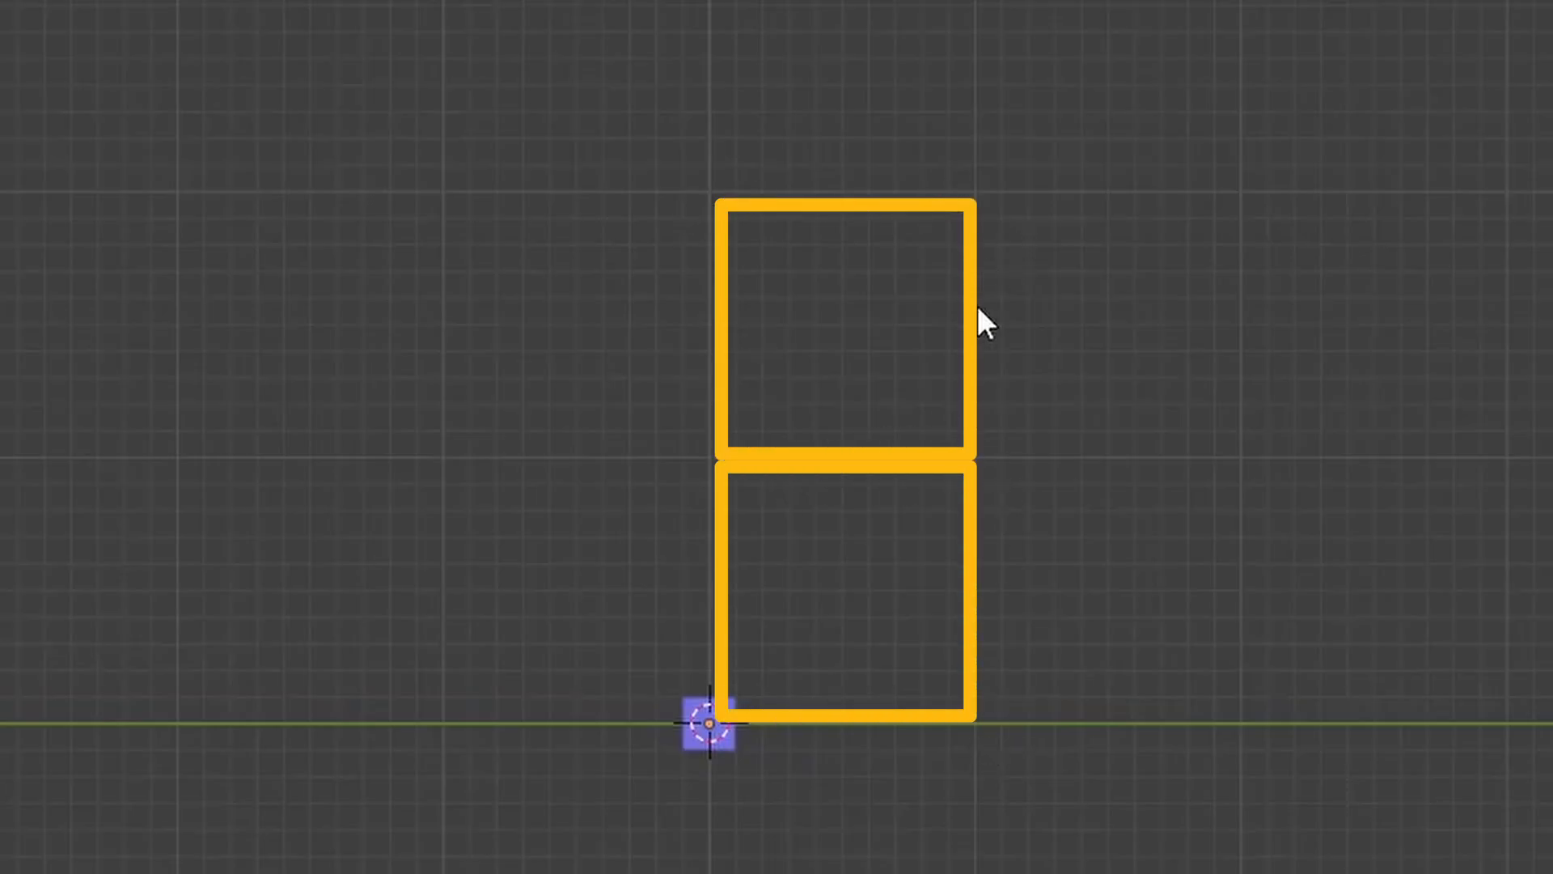
{"action": "scroll", "coordinate": [1214, 791], "scroll_direction": "up", "scroll_amount": 3}
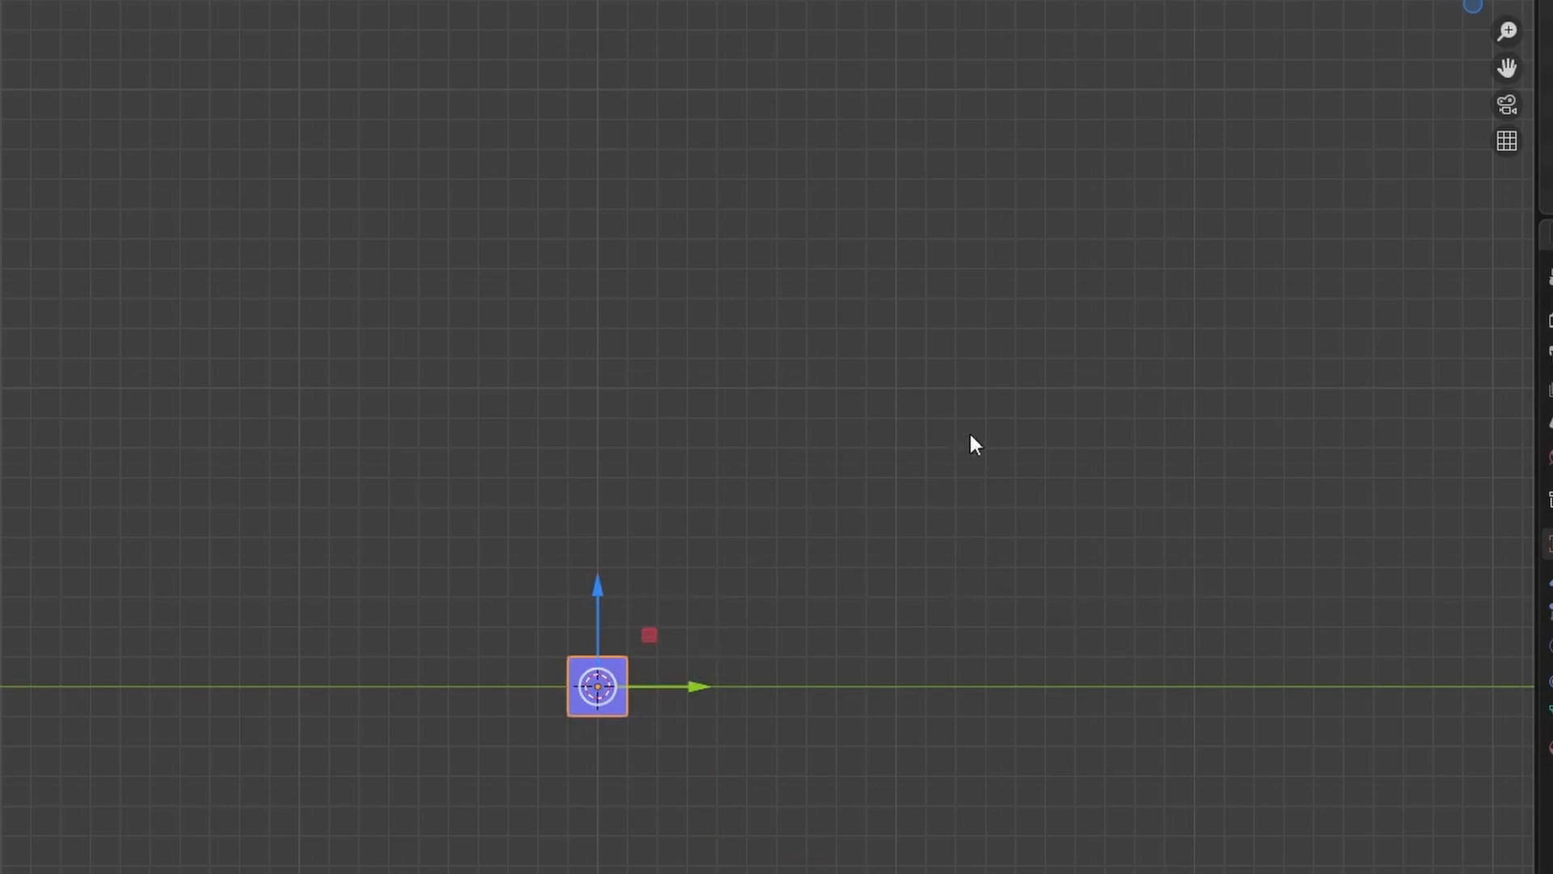
{"action": "key", "text": "g"}
{"action": "key", "text": "z"}
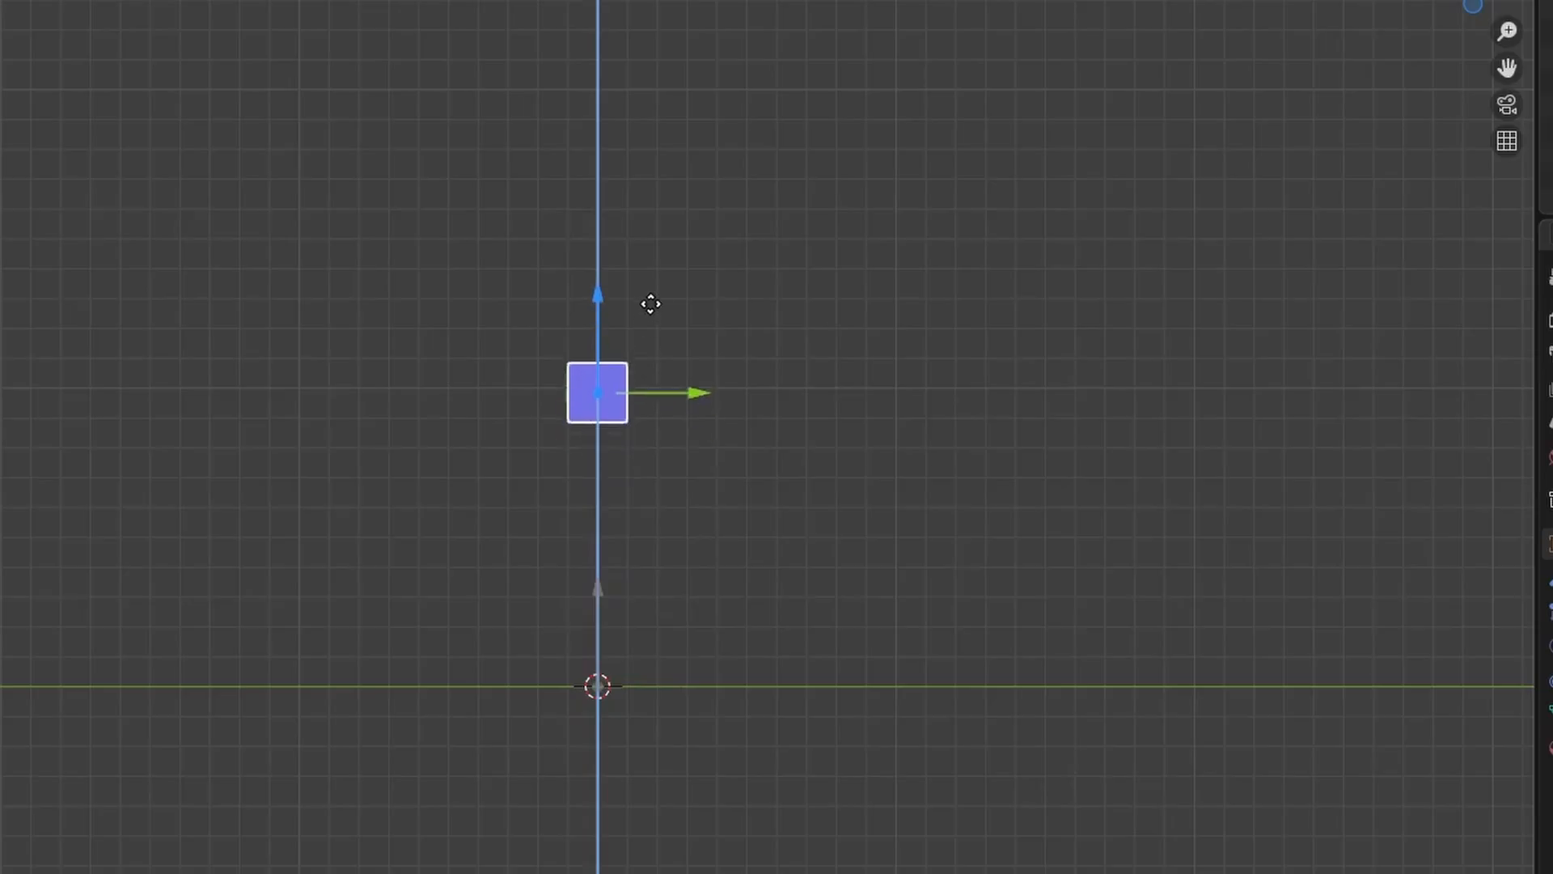
{"action": "left_click_drag", "start_coordinate": [650, 310], "coordinate": [652, 309]}
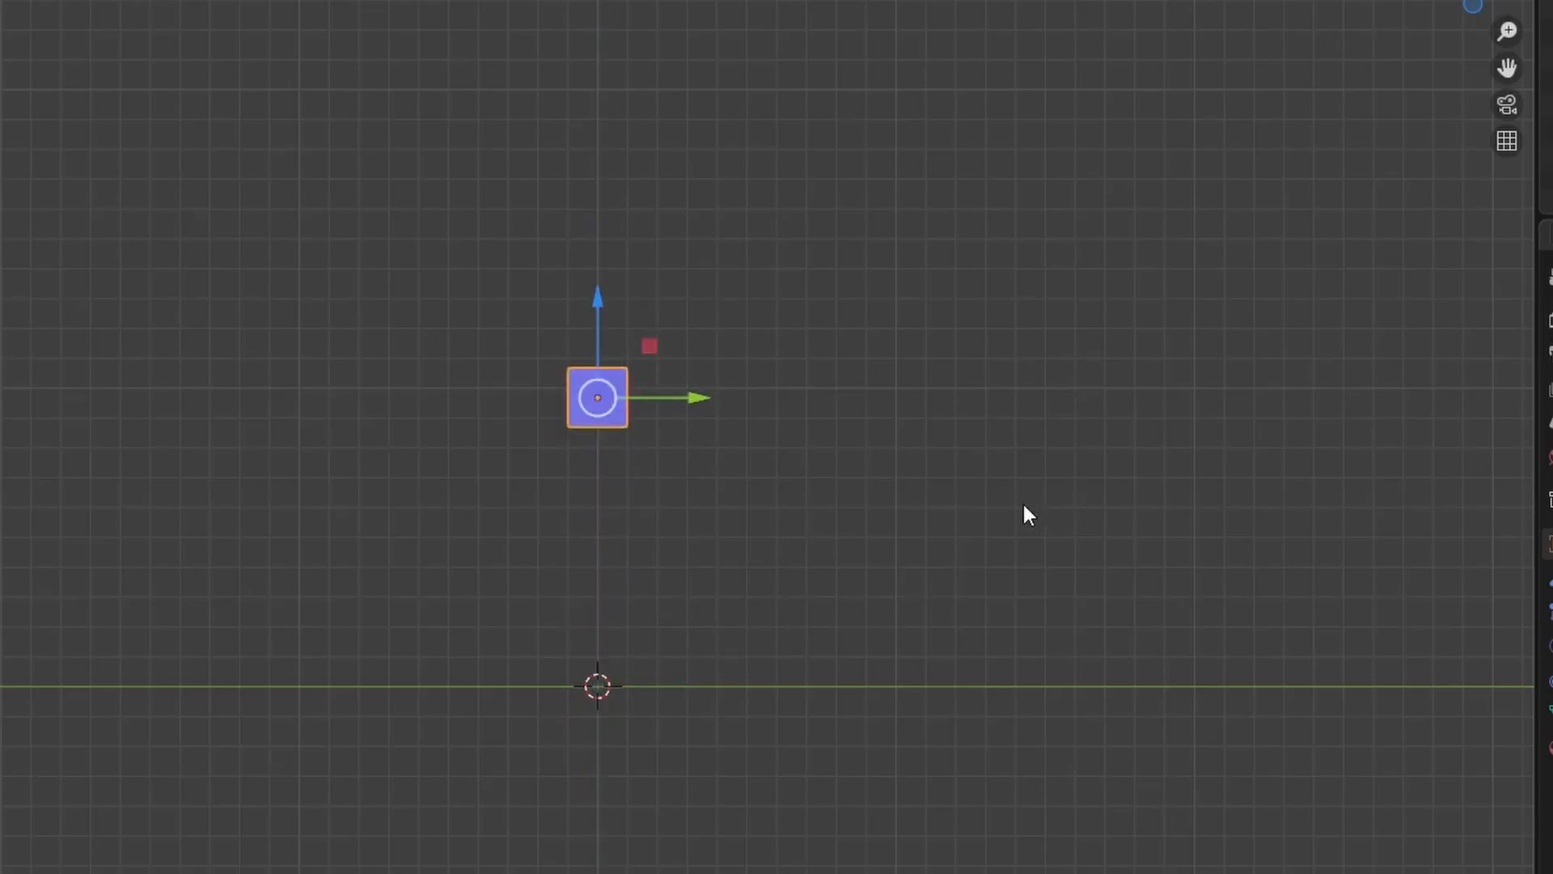
Step: Enlarge the cube uniformly and stretch it along Z into a tall box for the torso
{"action": "scroll", "coordinate": [1021, 510], "scroll_direction": "up", "scroll_amount": 1}
{"action": "key", "text": "s"}
{"action": "left_click", "coordinate": [1322, 562]}
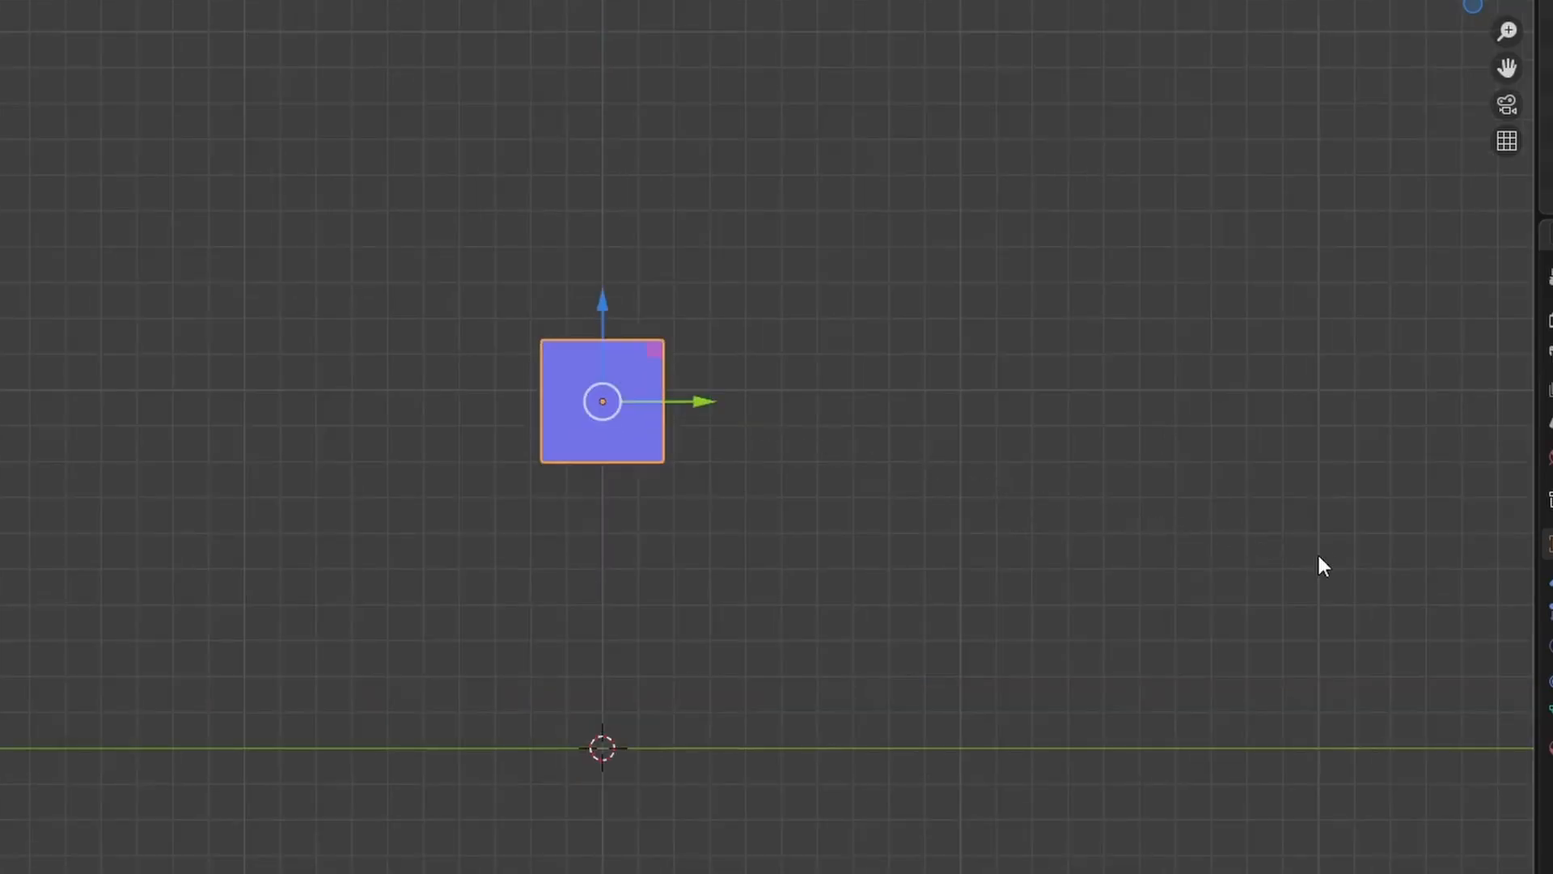
{"action": "key", "text": "z"}
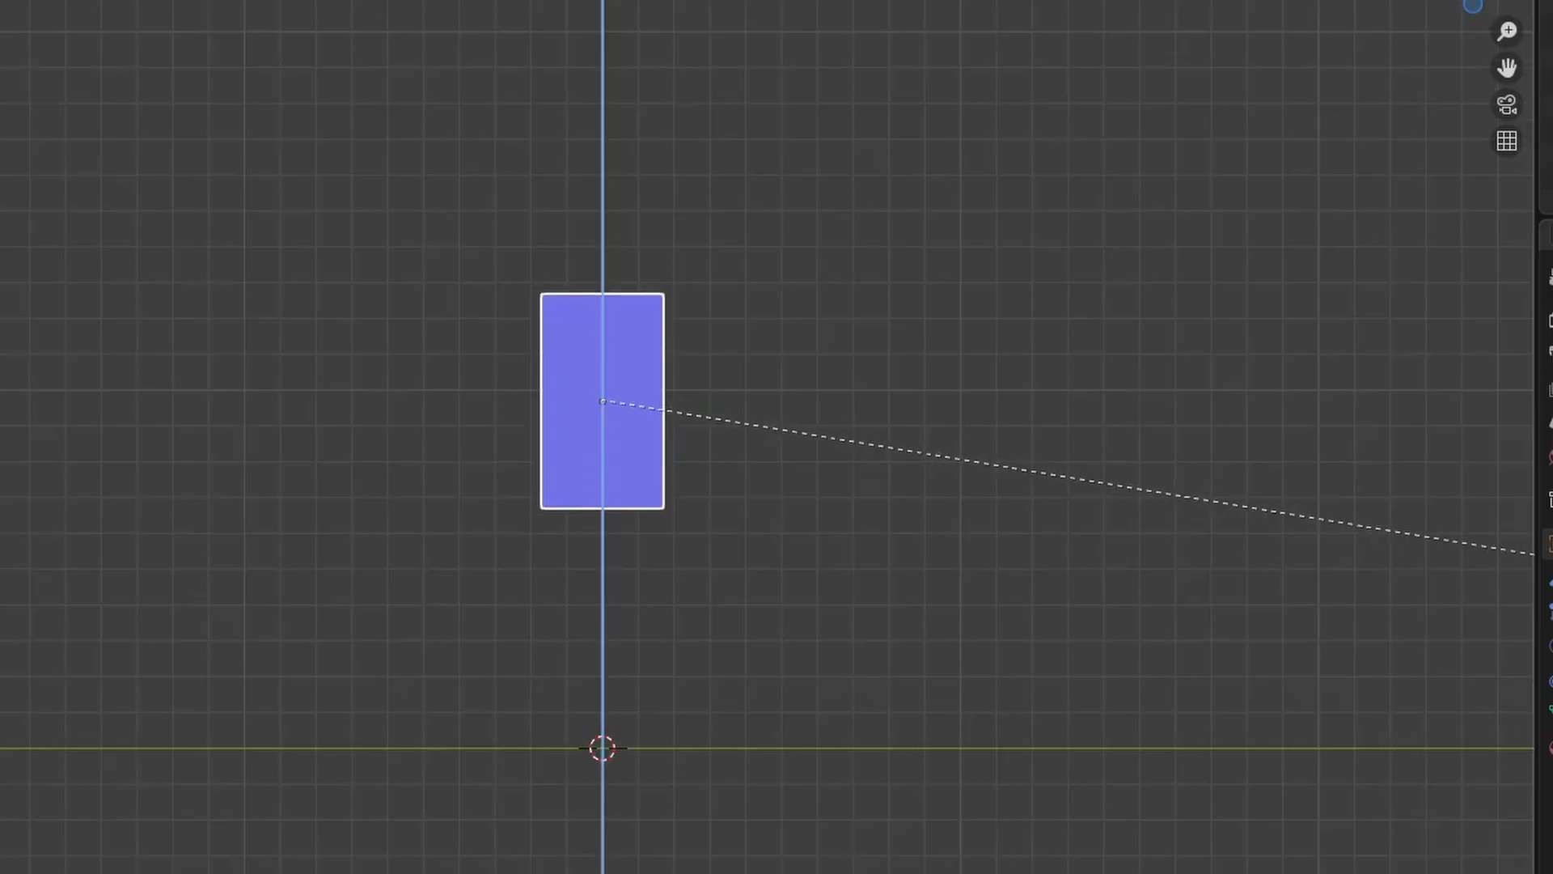
{"action": "key", "text": "Return"}
Step: Scale the box down slightly and flatten it along X so the torso is less deep than wide
{"action": "key", "text": "s"}
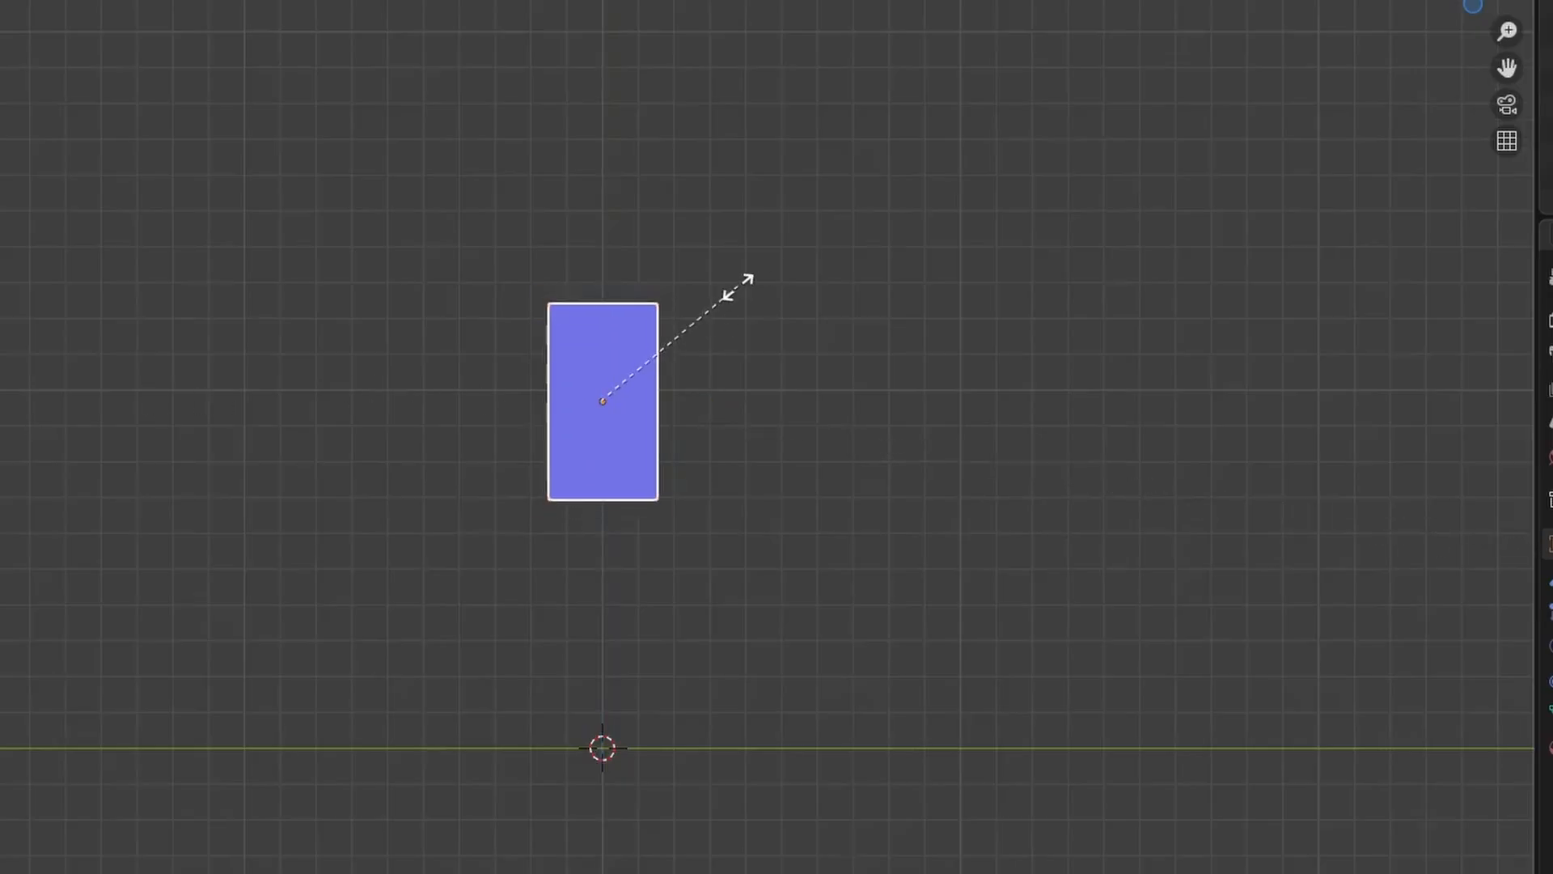
{"action": "left_click", "coordinate": [712, 269]}
{"action": "middle_click_drag", "start_coordinate": [712, 268], "coordinate": [743, 365]}
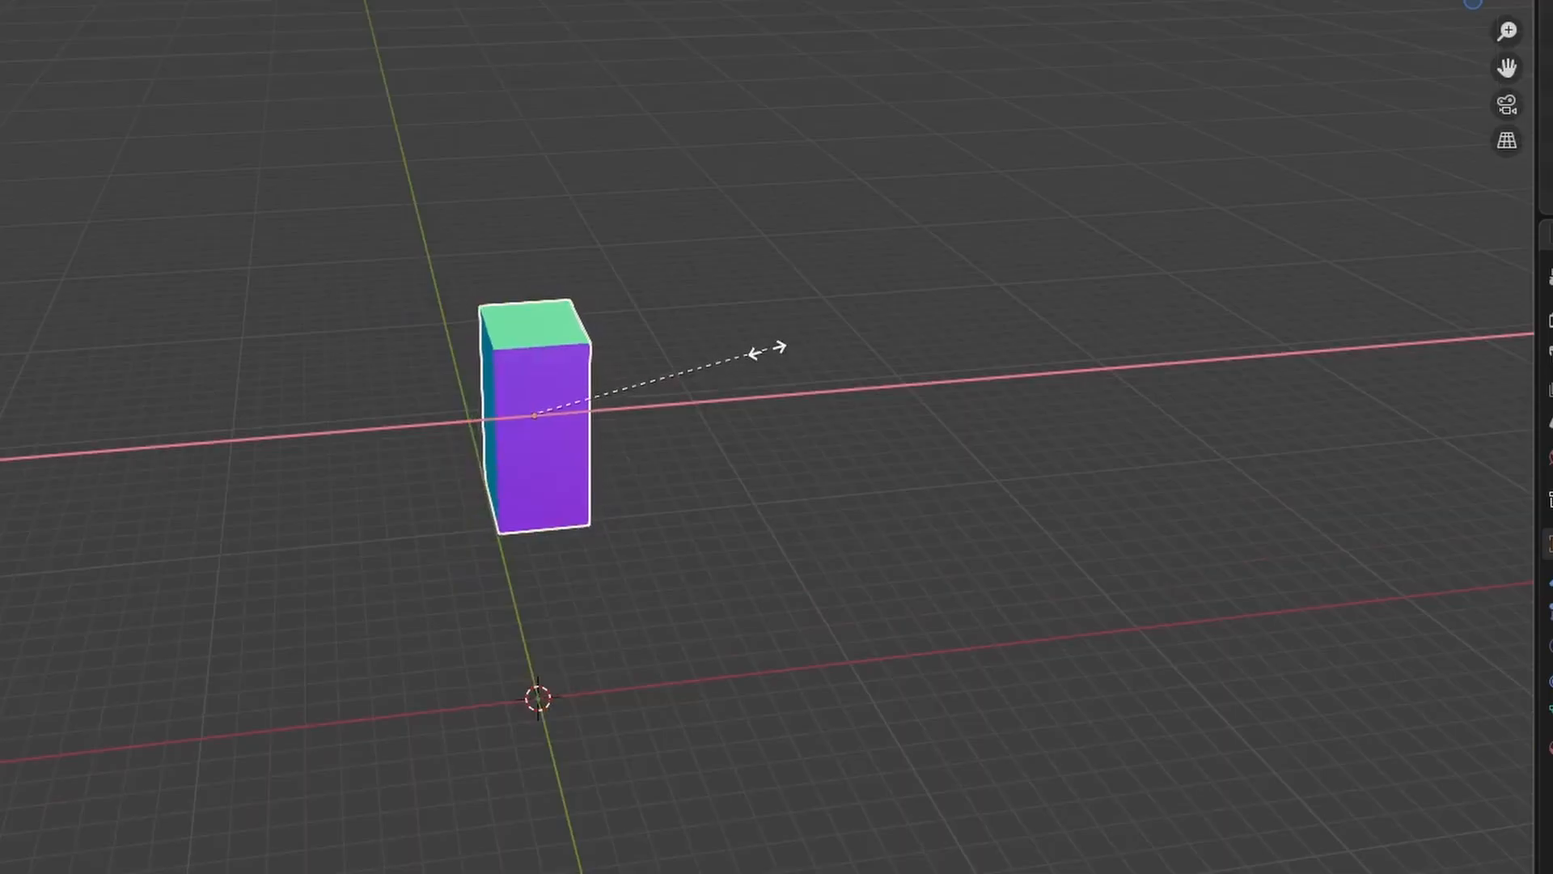
{"action": "left_click", "coordinate": [718, 347]}
{"action": "middle_click_drag", "start_coordinate": [727, 368], "coordinate": [1025, 188]}
Step: Enter Edit Mode on the box and inset its top face
{"action": "key", "text": "3"}
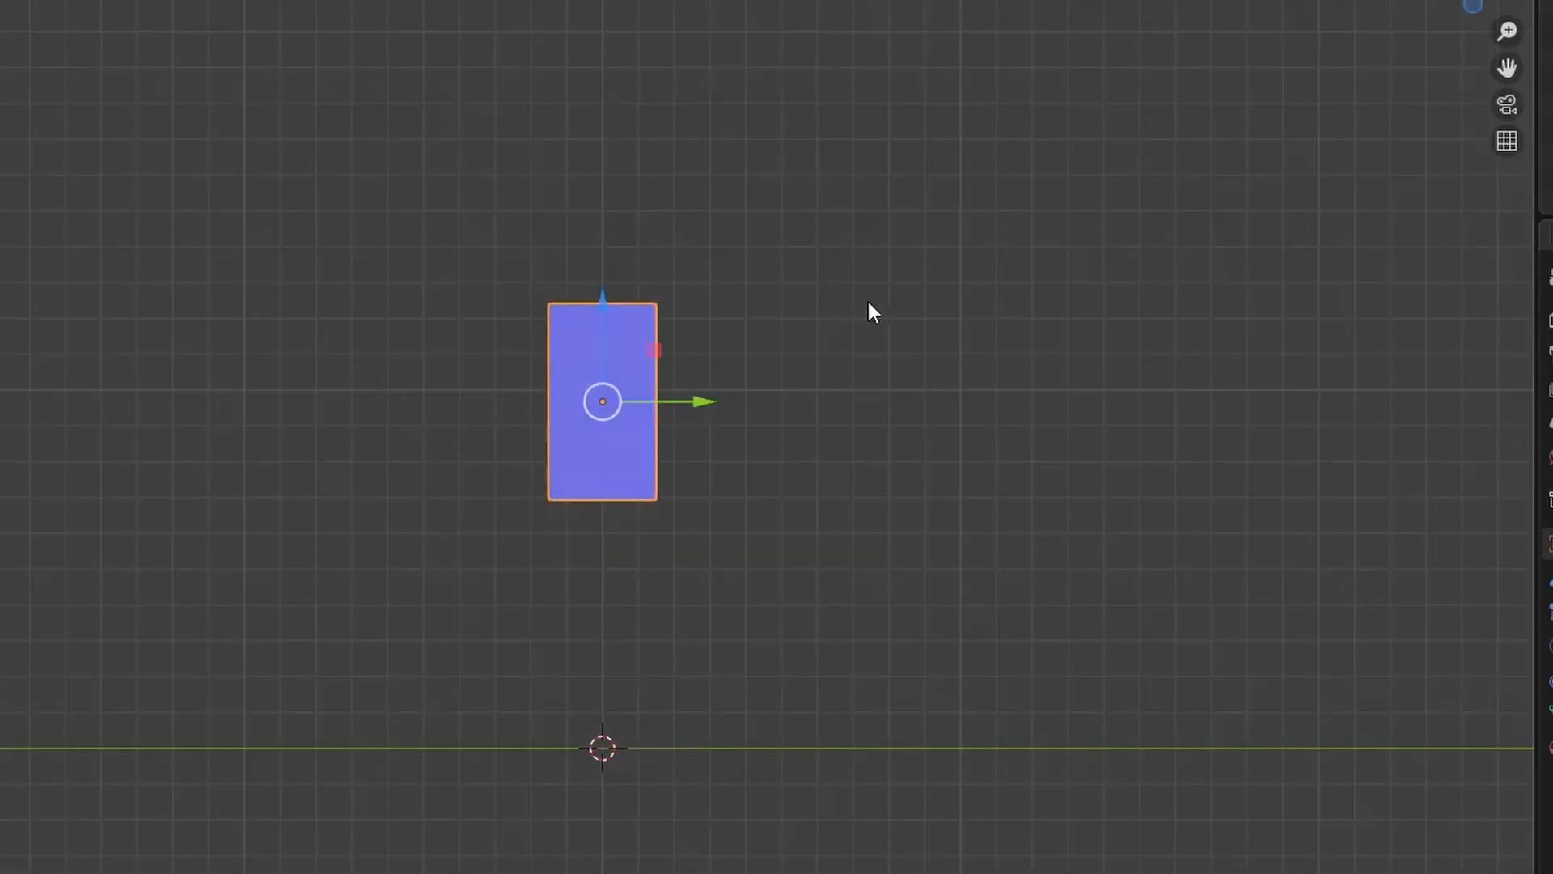
{"action": "middle_click_drag", "start_coordinate": [866, 308], "coordinate": [843, 354], "text": "shift"}
{"action": "scroll", "coordinate": [723, 290], "scroll_direction": "up", "scroll_amount": 5}
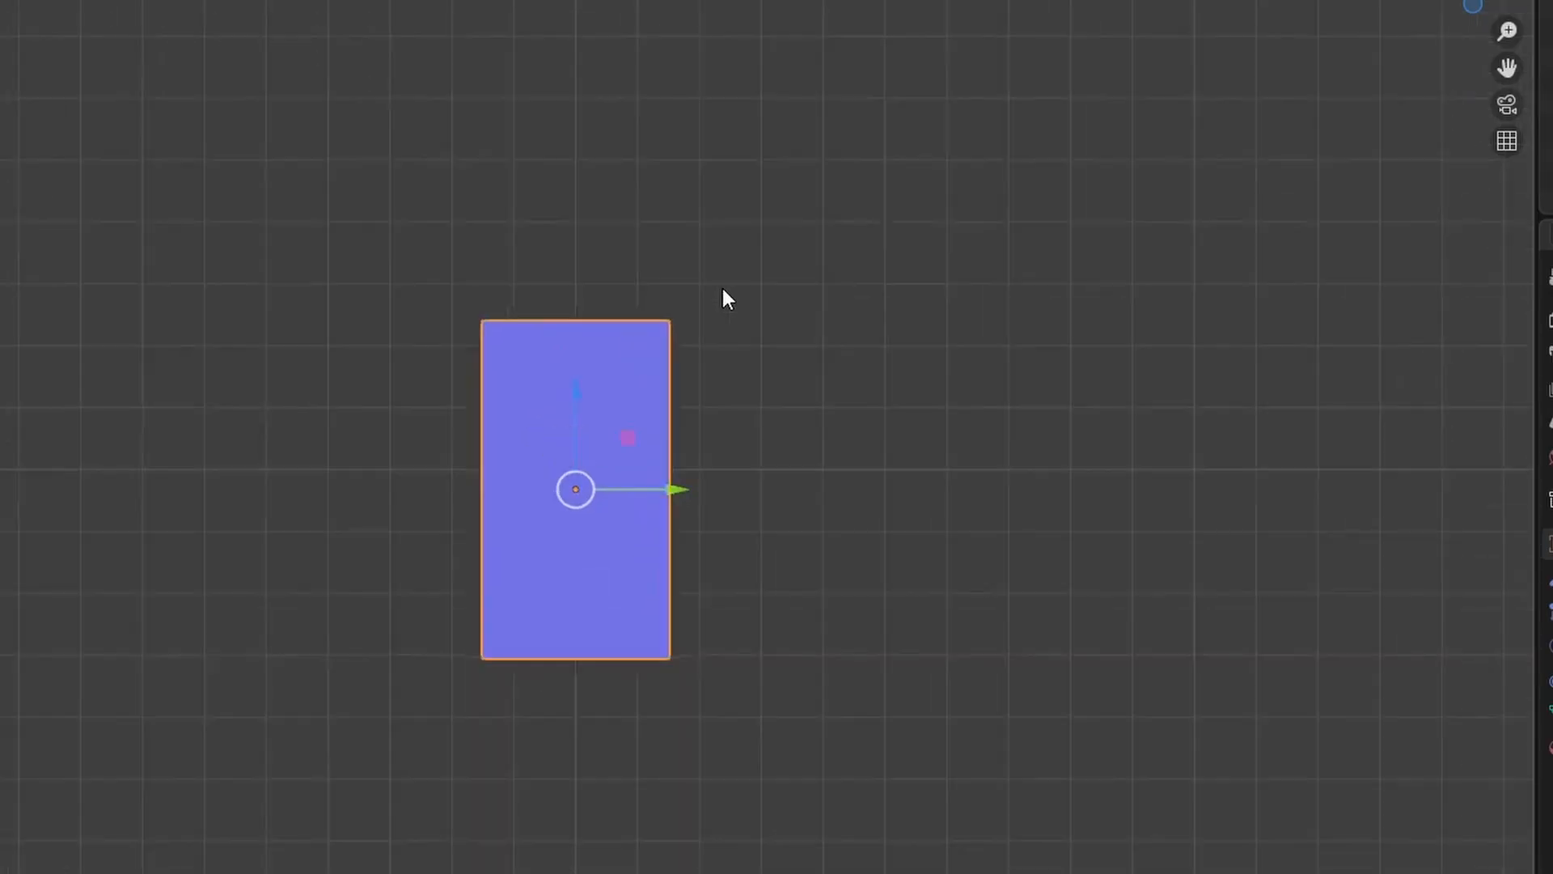
{"action": "middle_click_drag", "start_coordinate": [721, 290], "coordinate": [696, 323]}
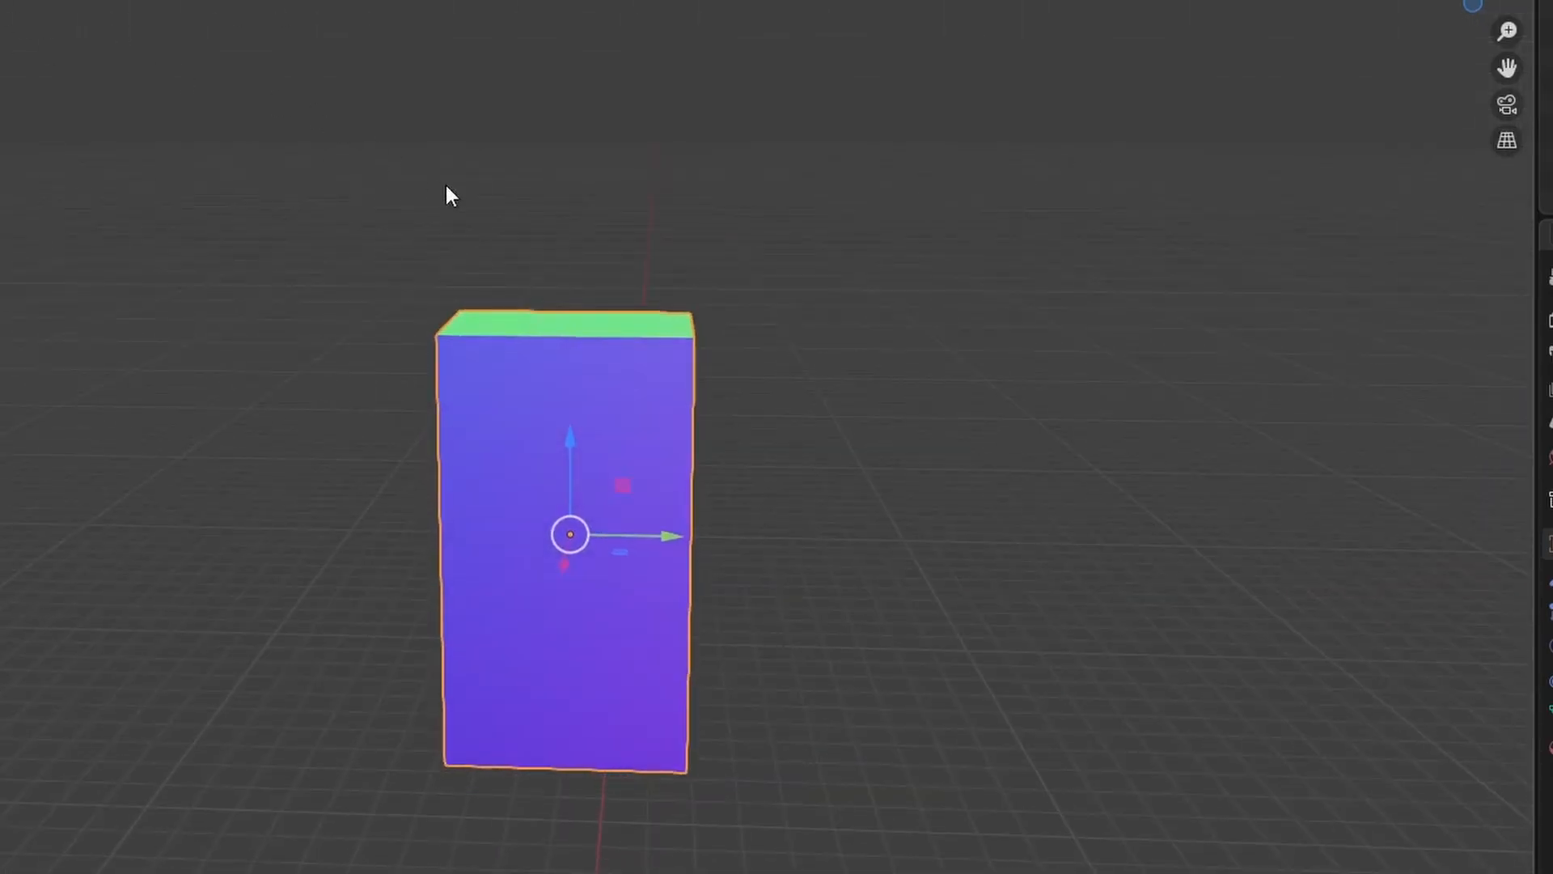
{"action": "key", "text": "Tab"}
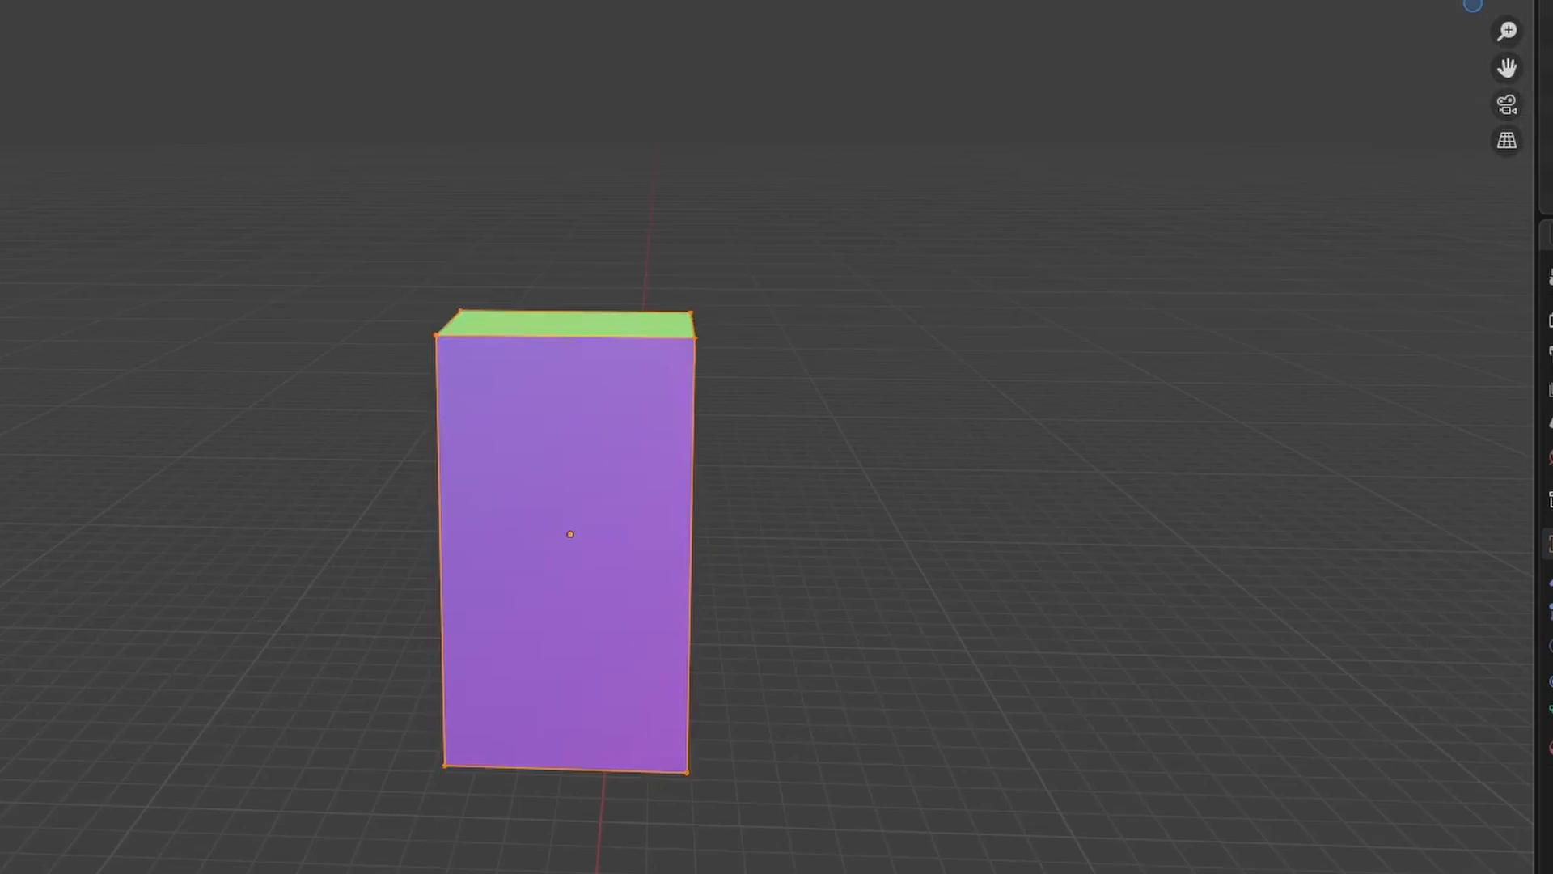
{"action": "middle_click_drag", "start_coordinate": [474, 87], "coordinate": [479, 103]}
{"action": "key", "text": "alt+a"}
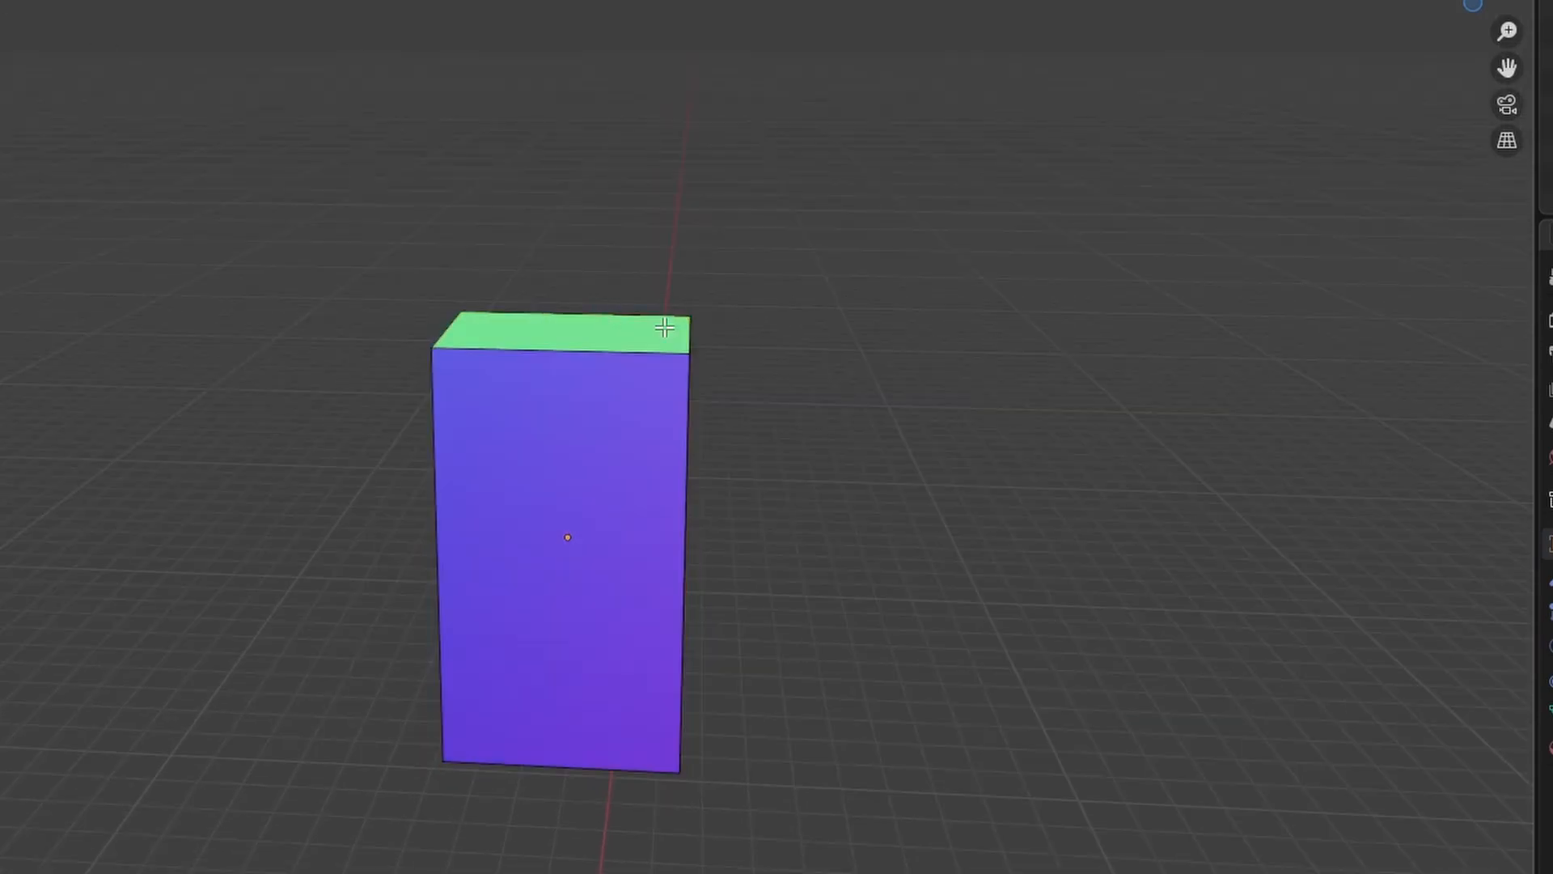
{"action": "left_click", "coordinate": [642, 325]}
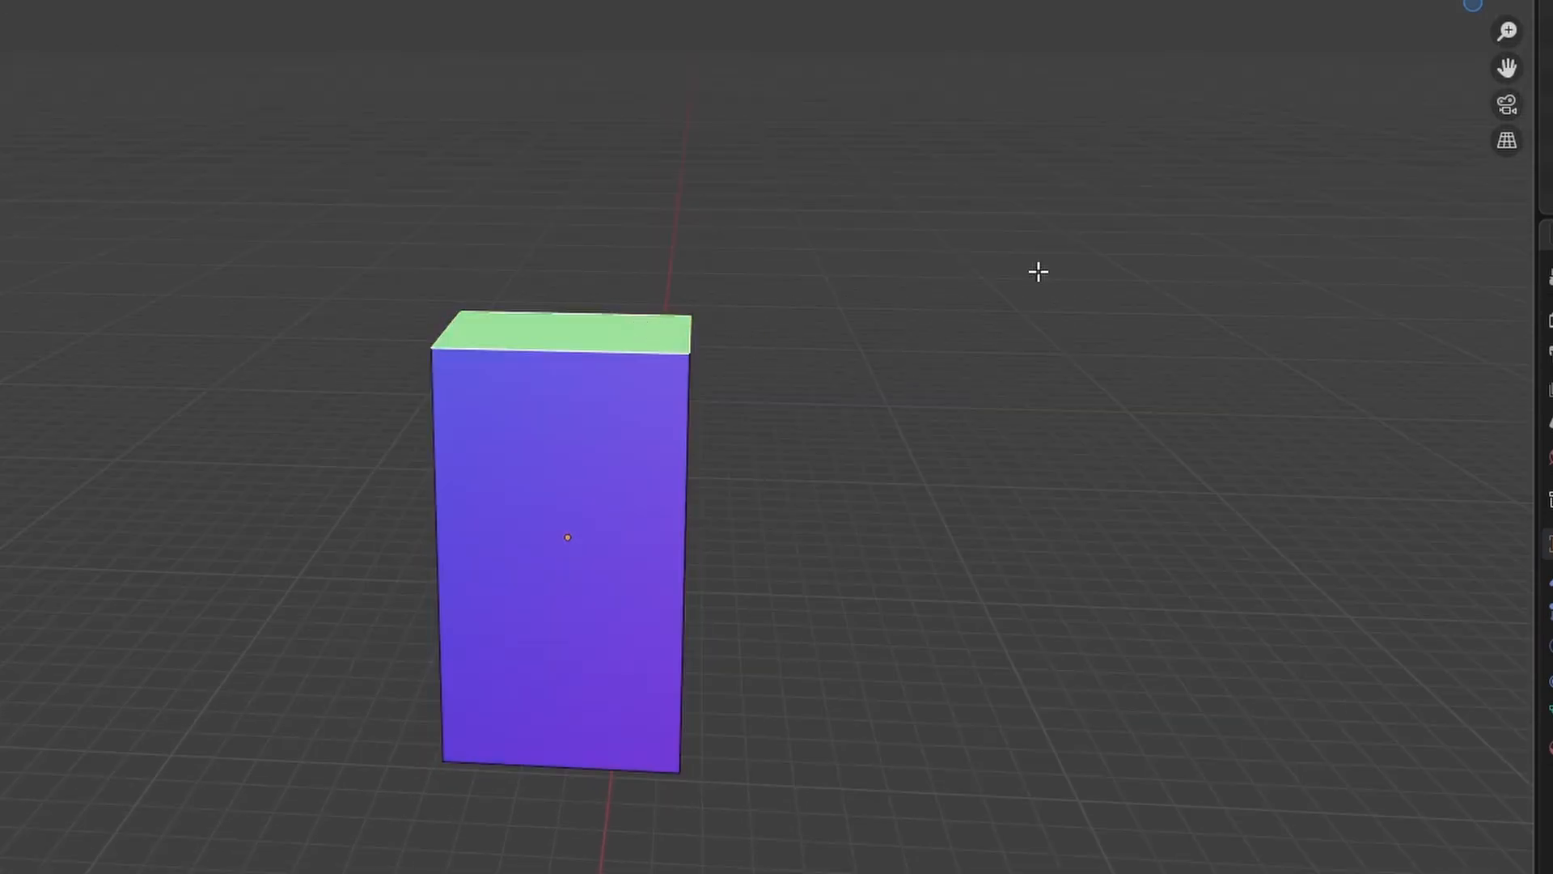
{"action": "middle_click_drag", "start_coordinate": [1123, 217], "coordinate": [1105, 286]}
{"action": "key", "text": "i"}
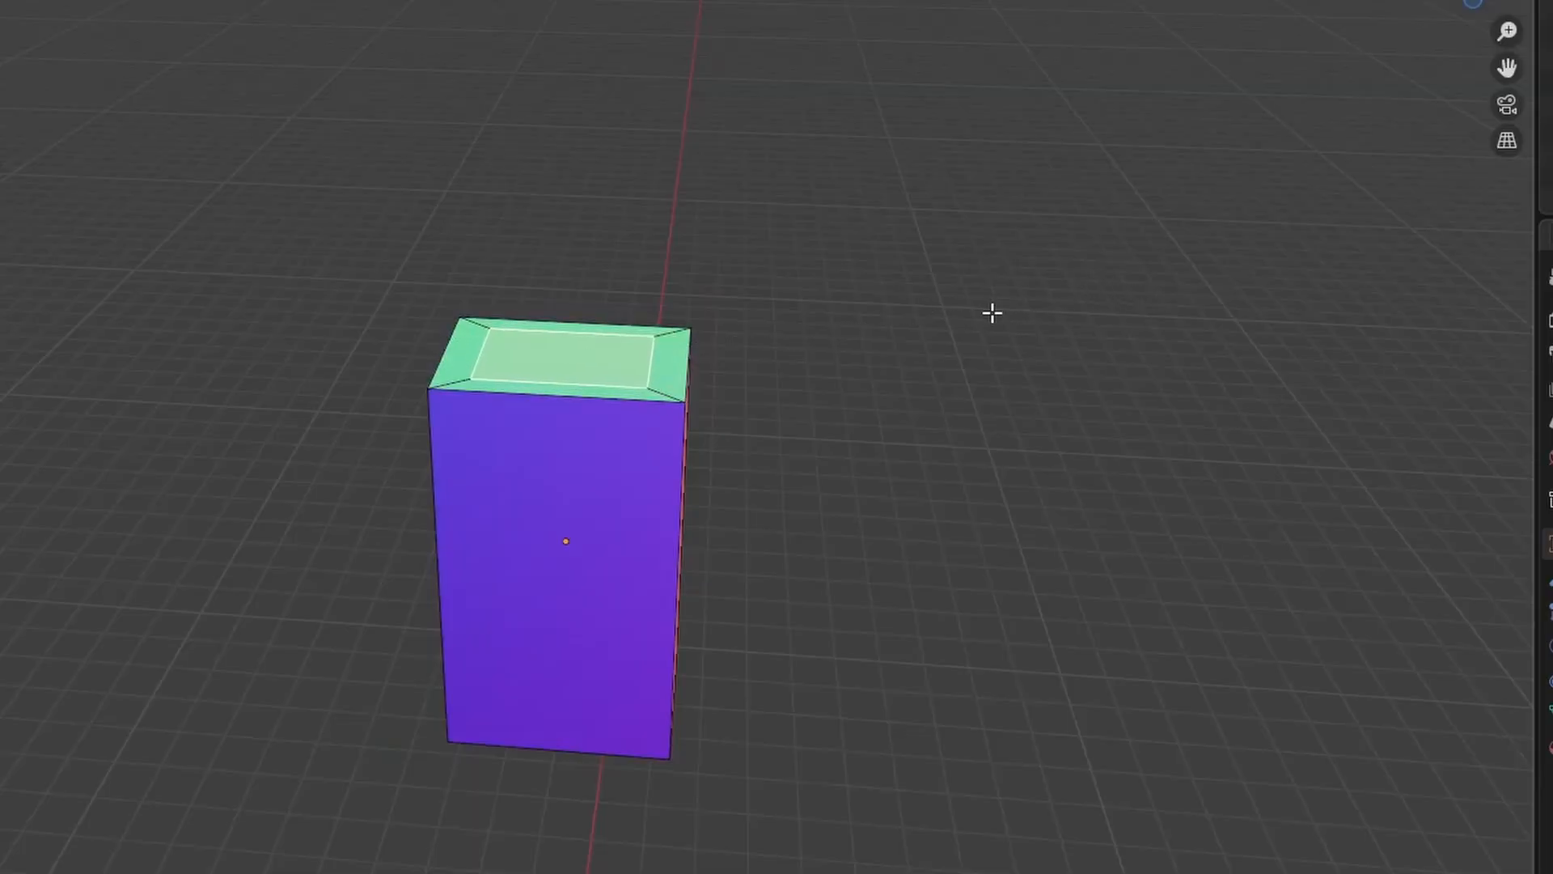
Step: Scale the inset top face along Y to narrow it to a small neck-sized rectangle
{"action": "key", "text": "x"}
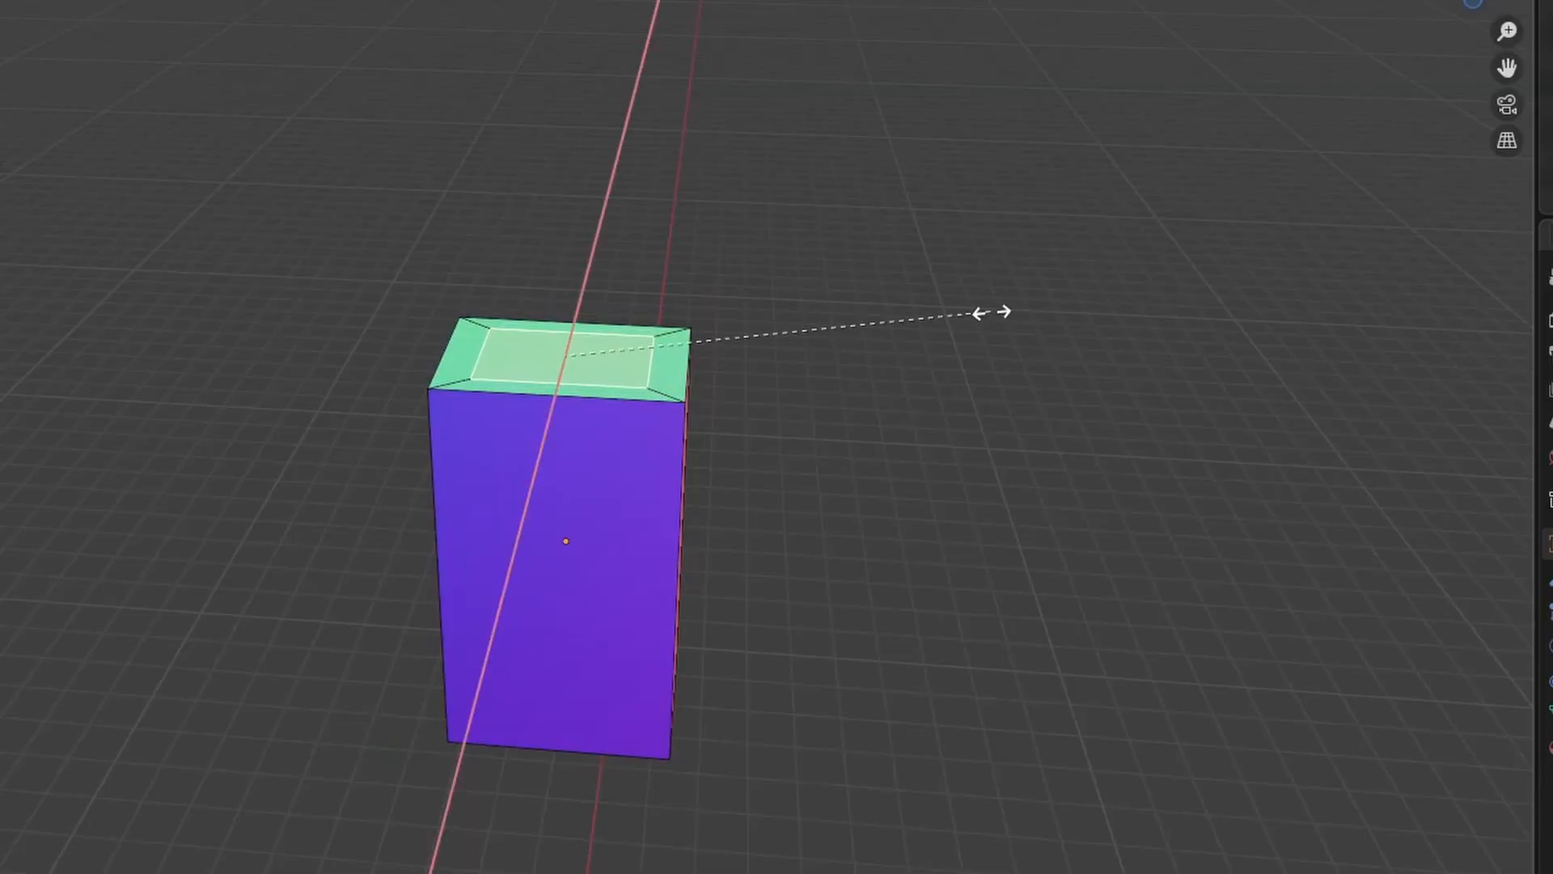
{"action": "key", "text": "y"}
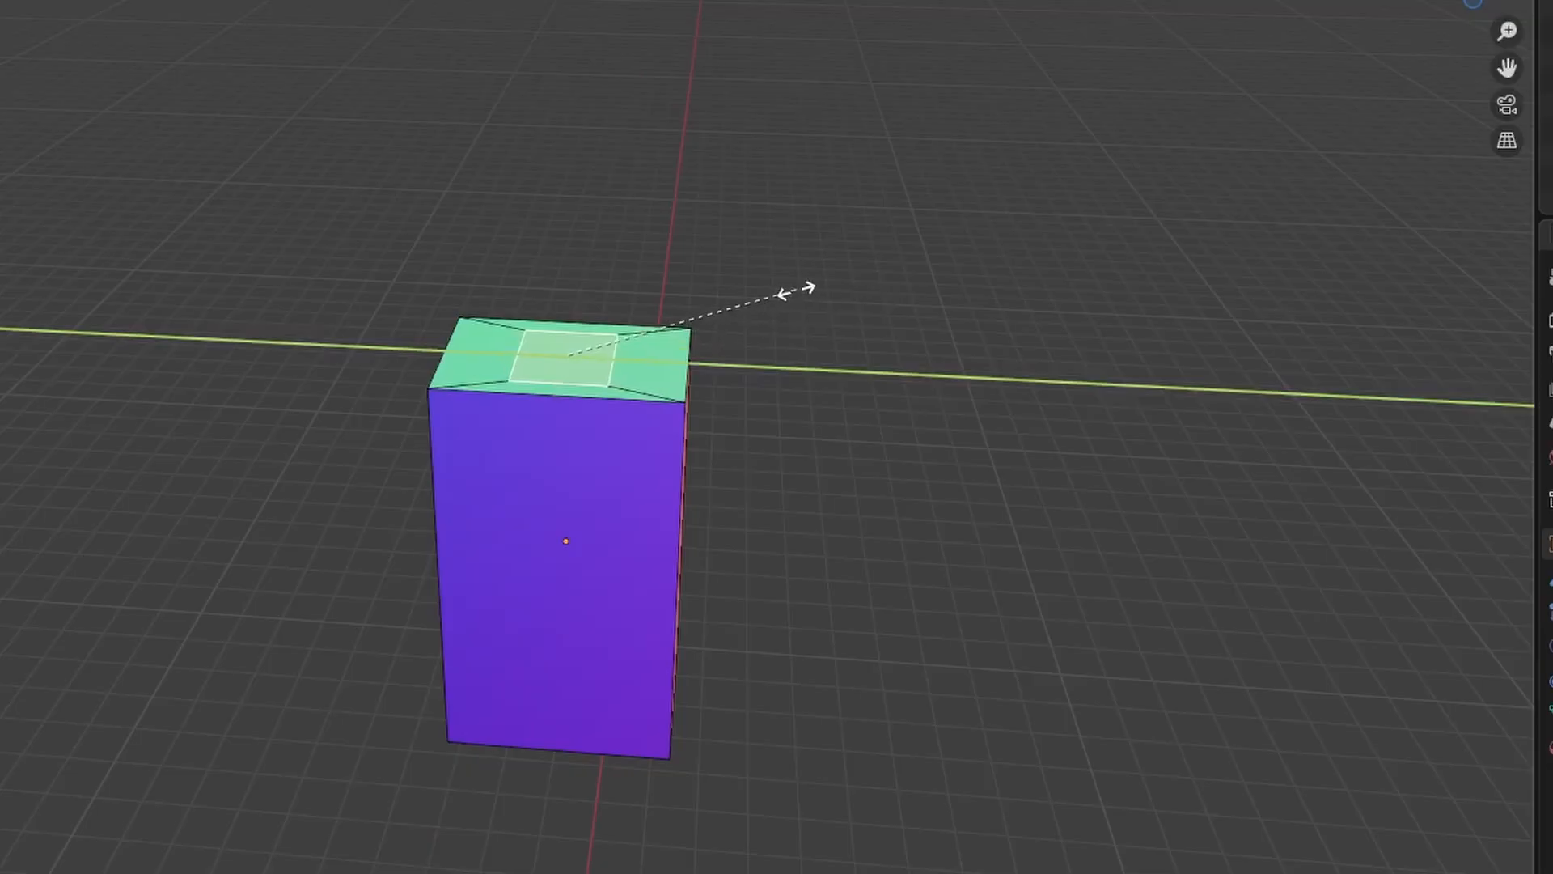
{"action": "left_click", "coordinate": [805, 291]}
Step: In the side view along X, raise the inset face slightly along Z to form sloping shoulders
{"action": "middle_click_drag", "start_coordinate": [1091, 393], "coordinate": [1122, 320]}
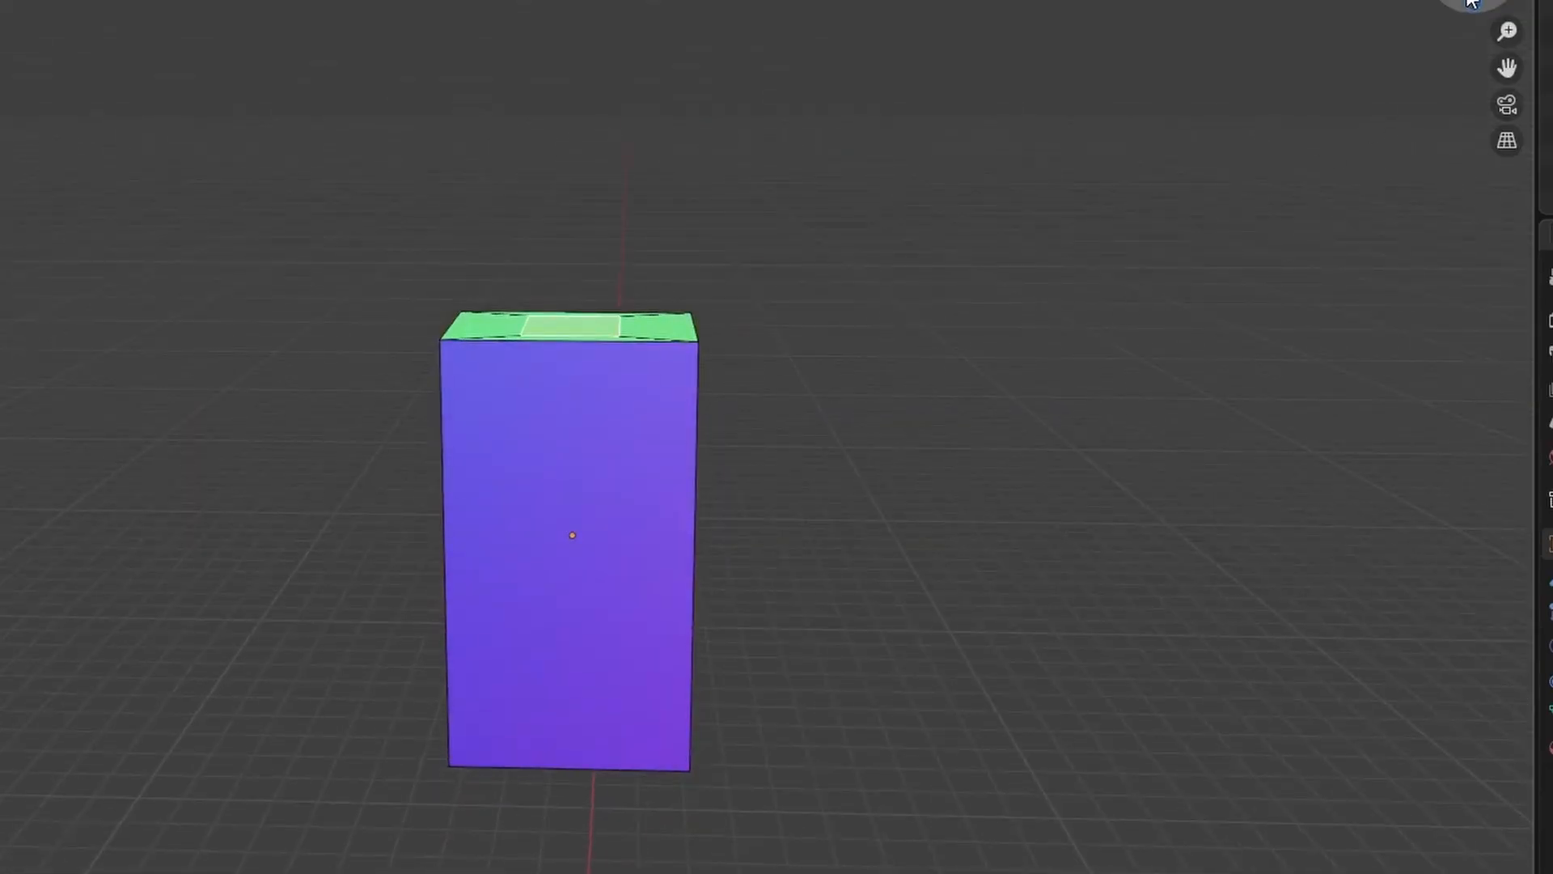
{"action": "left_click", "coordinate": [1471, 3]}
{"action": "key", "text": "shift+space"}
{"action": "key", "text": "g"}
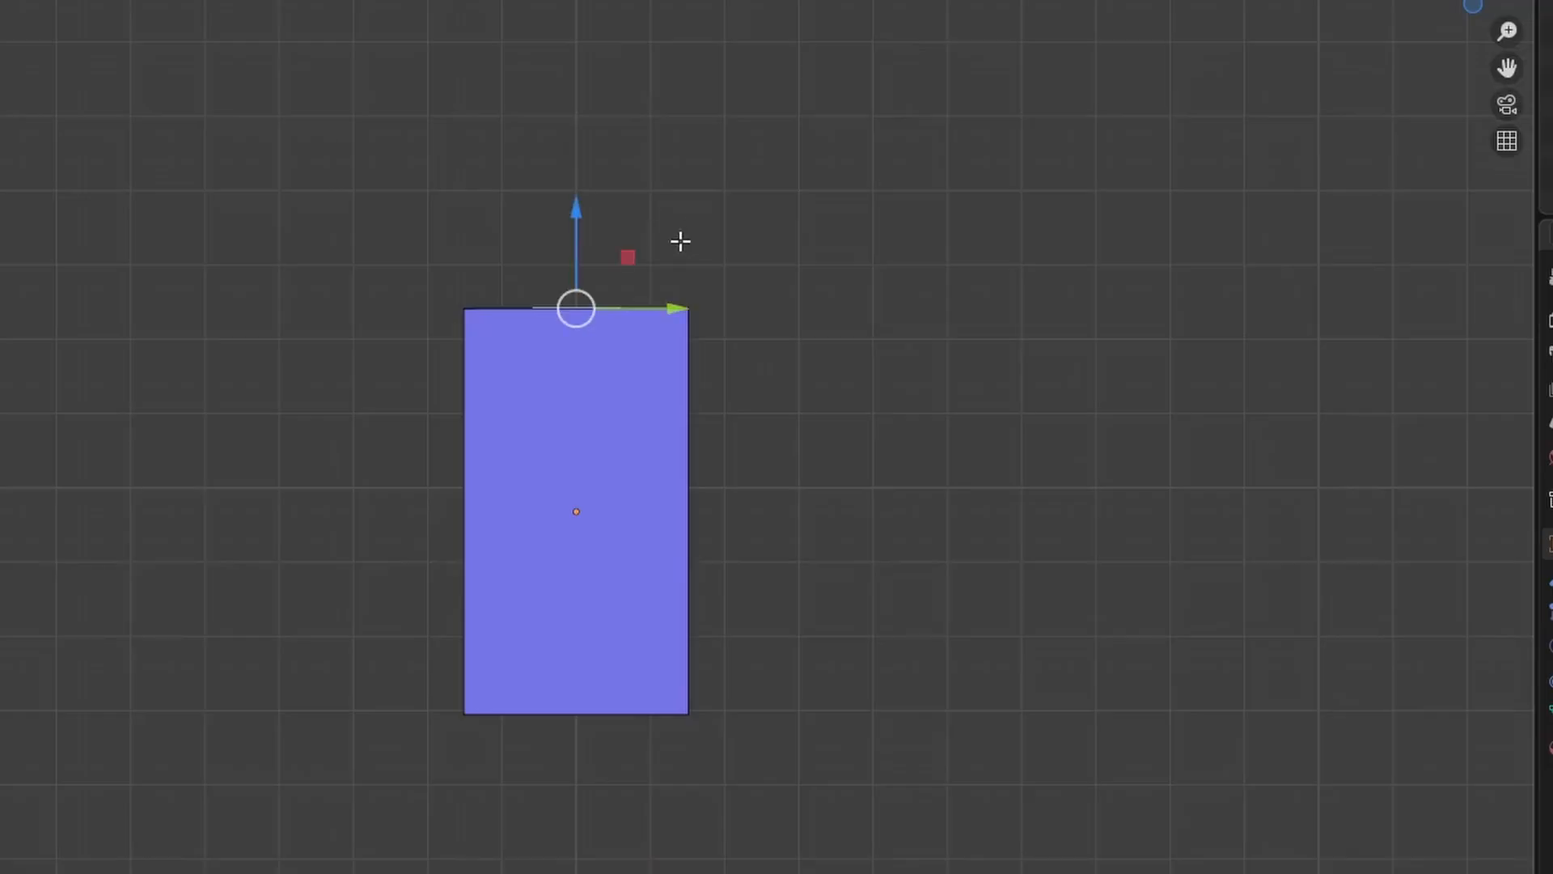
{"action": "left_click_drag", "start_coordinate": [575, 220], "coordinate": [575, 187]}
Step: Extrude the raised face a short distance upward to form the neck
{"action": "scroll", "coordinate": [657, 351], "scroll_direction": "up", "scroll_amount": 3, "text": "shift"}
{"action": "scroll", "coordinate": [657, 351], "scroll_direction": "up", "scroll_amount": 1, "text": "shift"}
{"action": "key", "text": "e"}
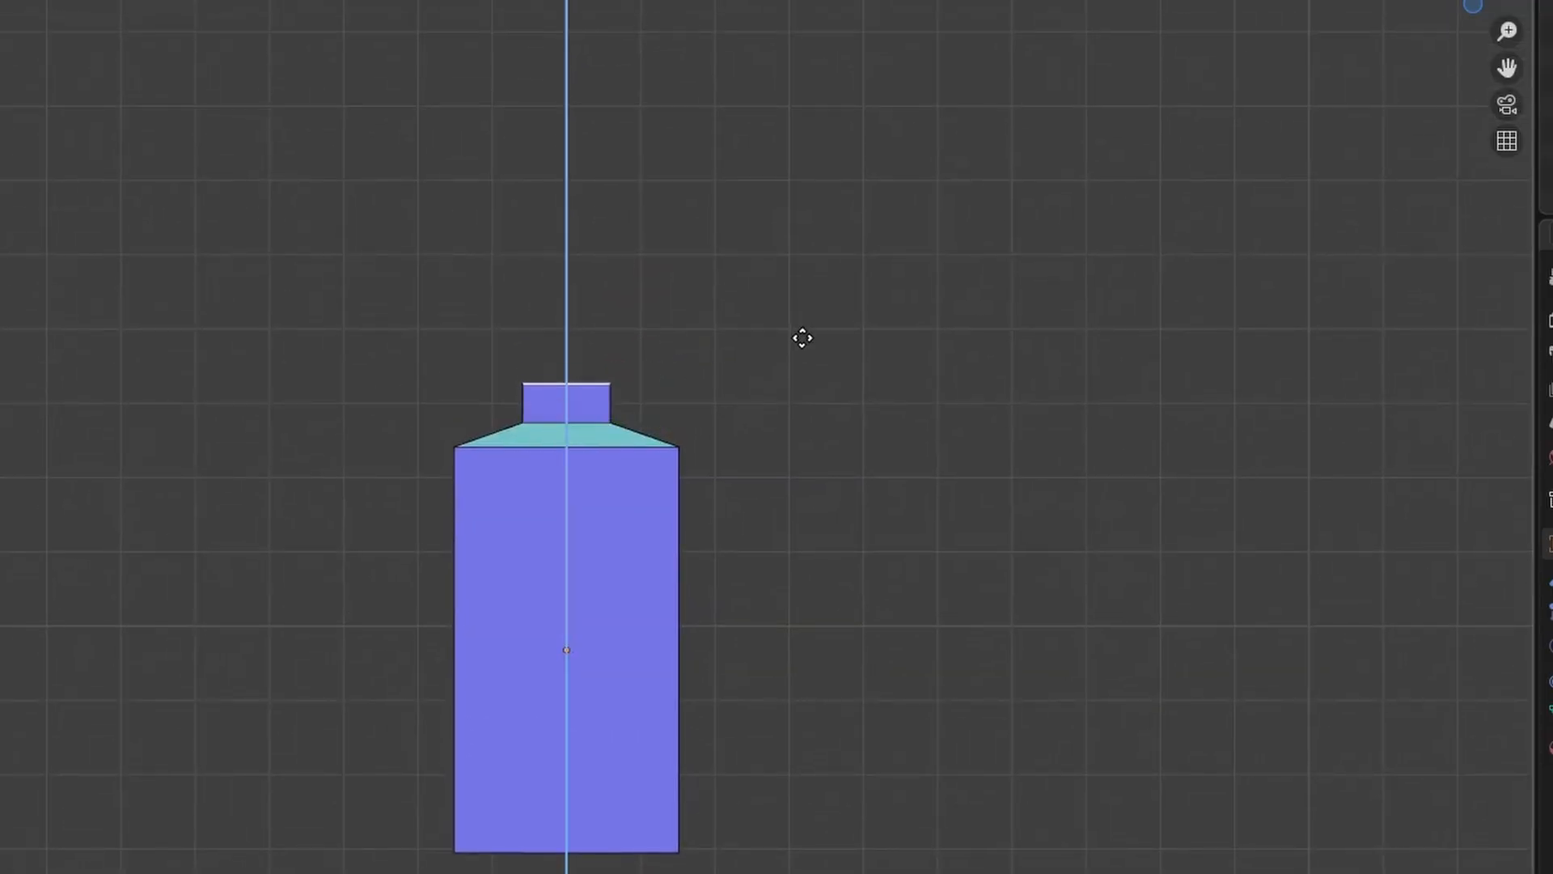
{"action": "left_click", "coordinate": [805, 330]}
{"action": "middle_click_drag", "start_coordinate": [818, 329], "coordinate": [771, 405], "text": "shift"}
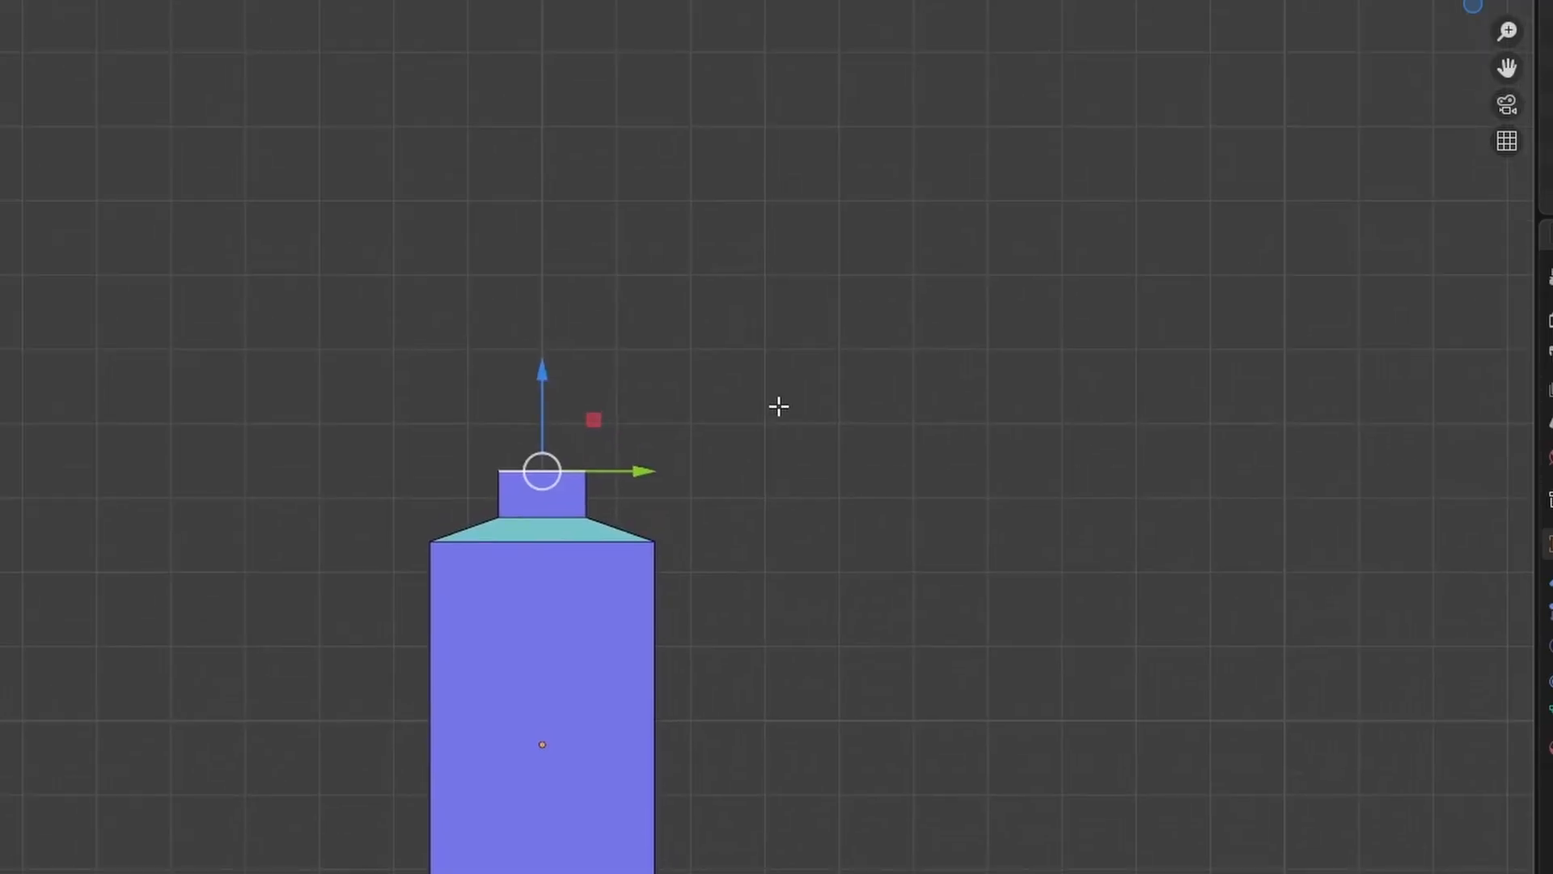
{"action": "key", "text": "s"}
{"action": "left_click", "coordinate": [1037, 425]}
{"action": "key", "text": "ctrl+z"}
Step: Extrude the neck's top face slightly and widen it to about twice the neck's width, and extrude it upward into a head block
{"action": "key", "text": "e"}
{"action": "left_click", "coordinate": [1024, 406]}
{"action": "key", "text": "s"}
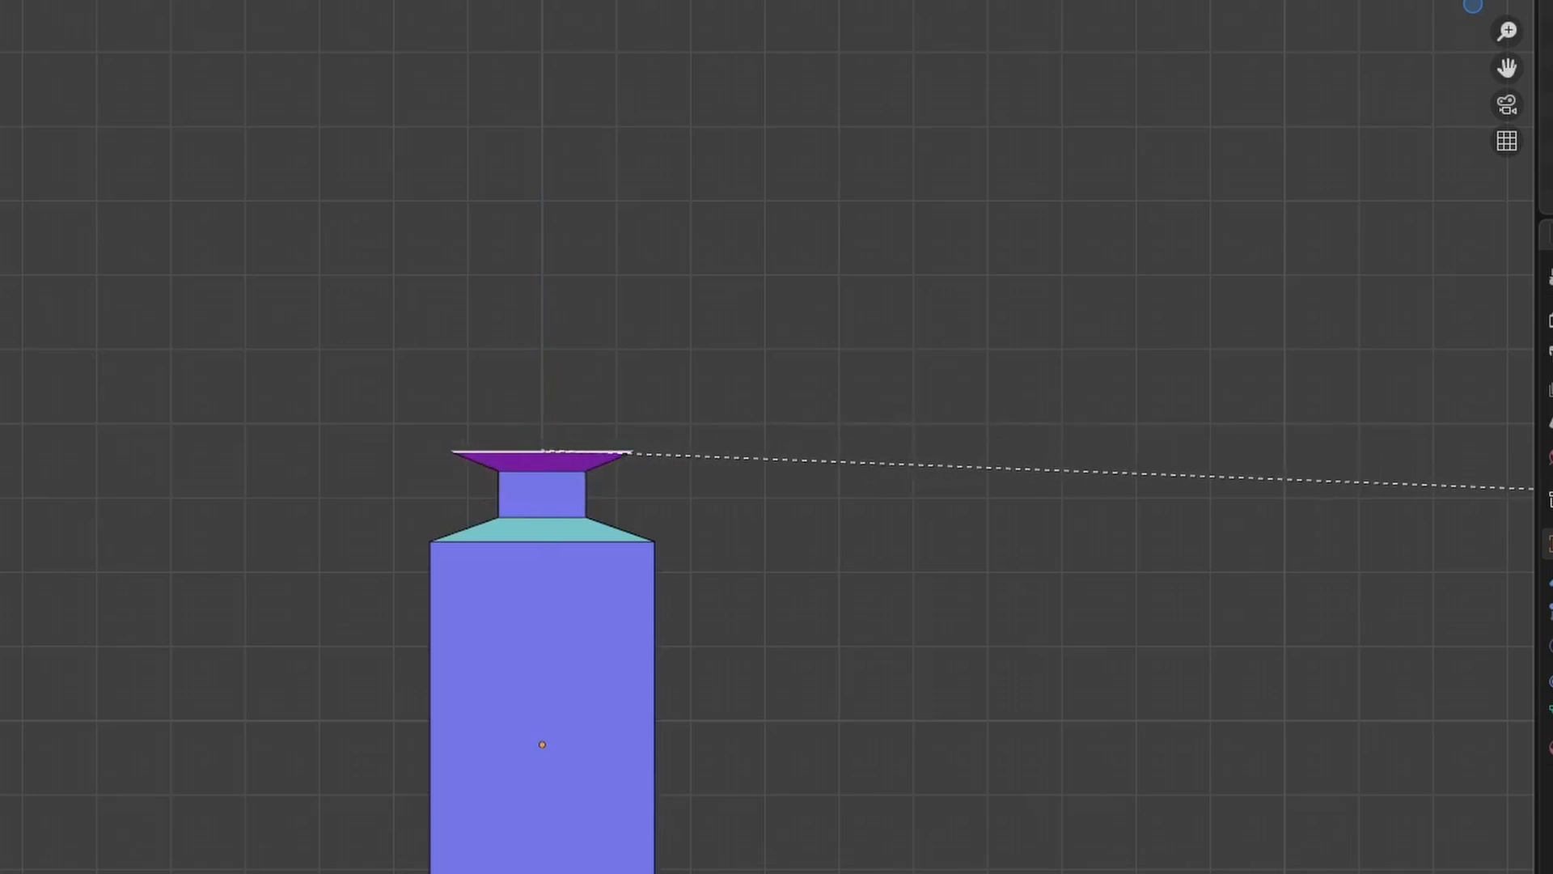
{"action": "left_click", "coordinate": [1525, 483]}
{"action": "key", "text": "e"}
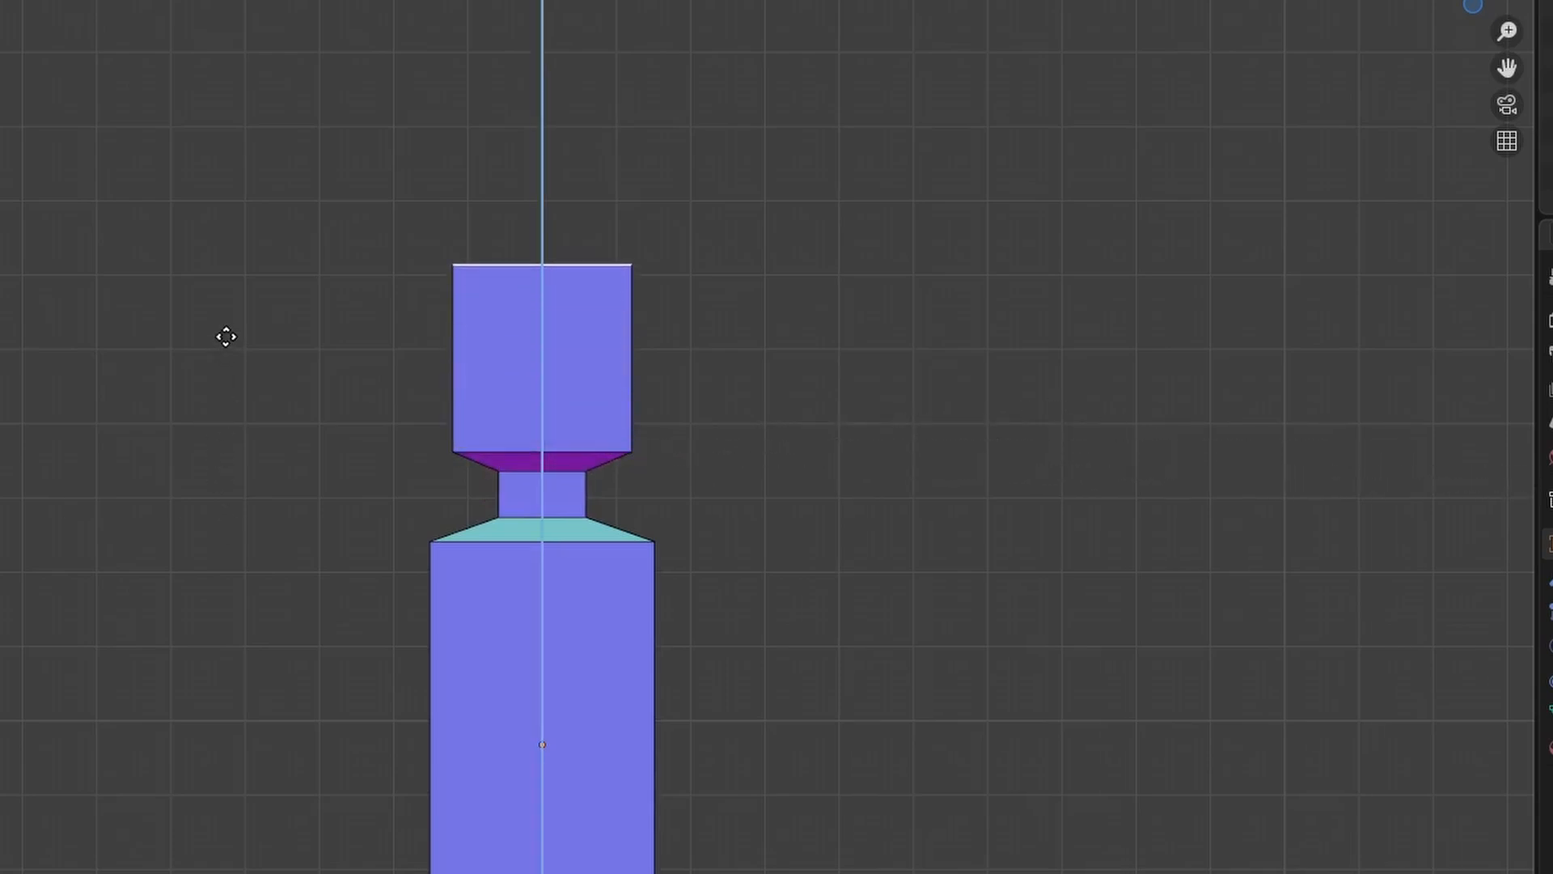
{"action": "left_click", "coordinate": [228, 332]}
Step: Extrude the head's top face slightly upward and scale it inward to form a tapered crown
{"action": "middle_click_drag", "start_coordinate": [399, 353], "coordinate": [382, 570], "text": "shift"}
{"action": "key", "text": "e"}
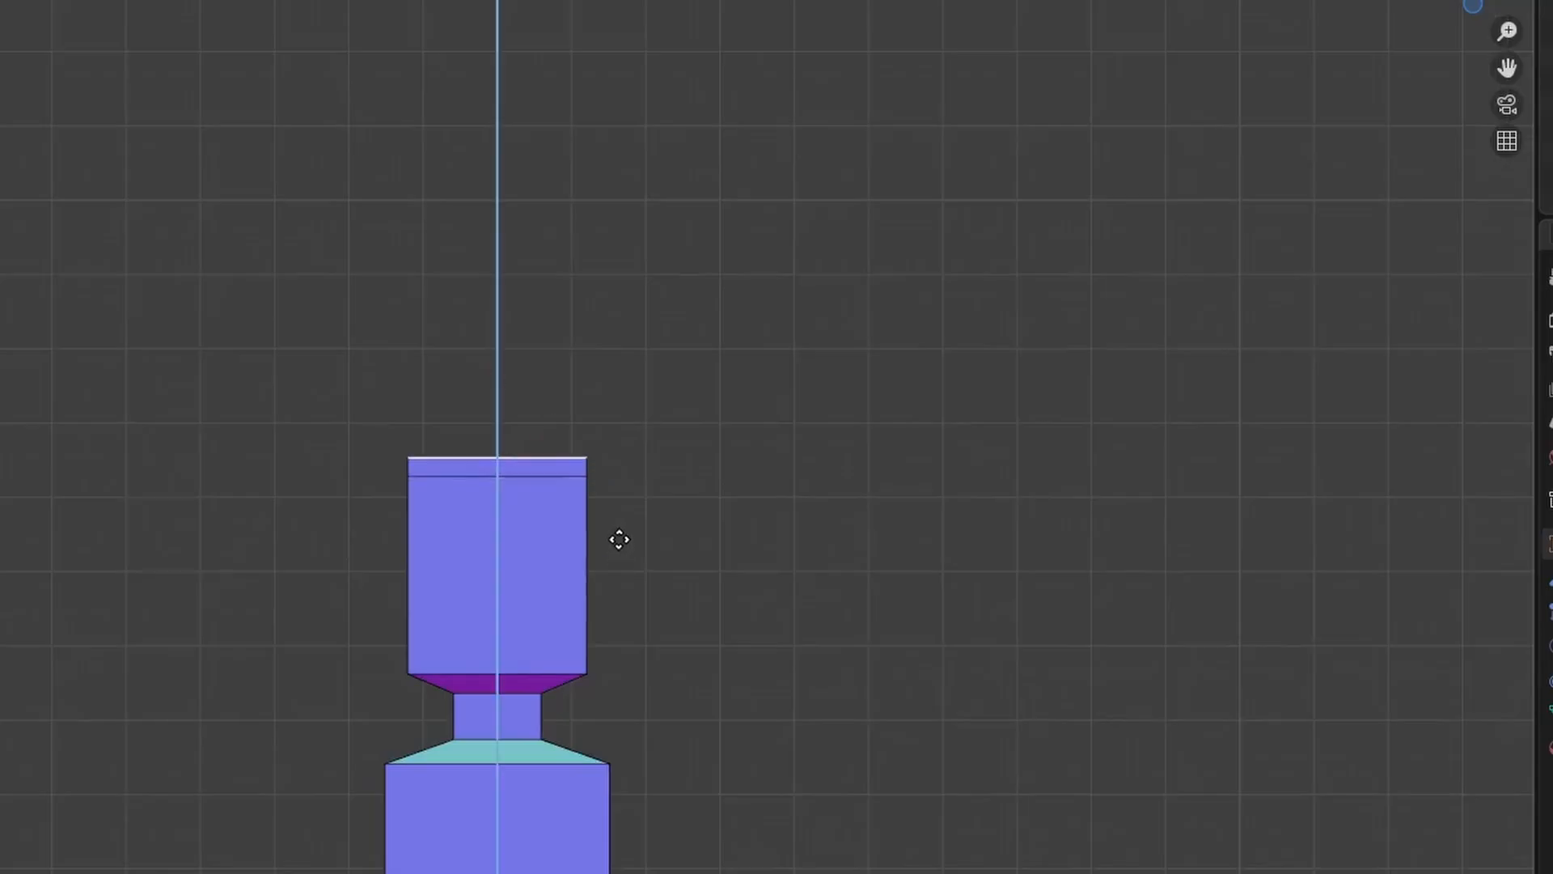
{"action": "left_click", "coordinate": [621, 532]}
{"action": "key", "text": "s"}
{"action": "left_click", "coordinate": [555, 506]}
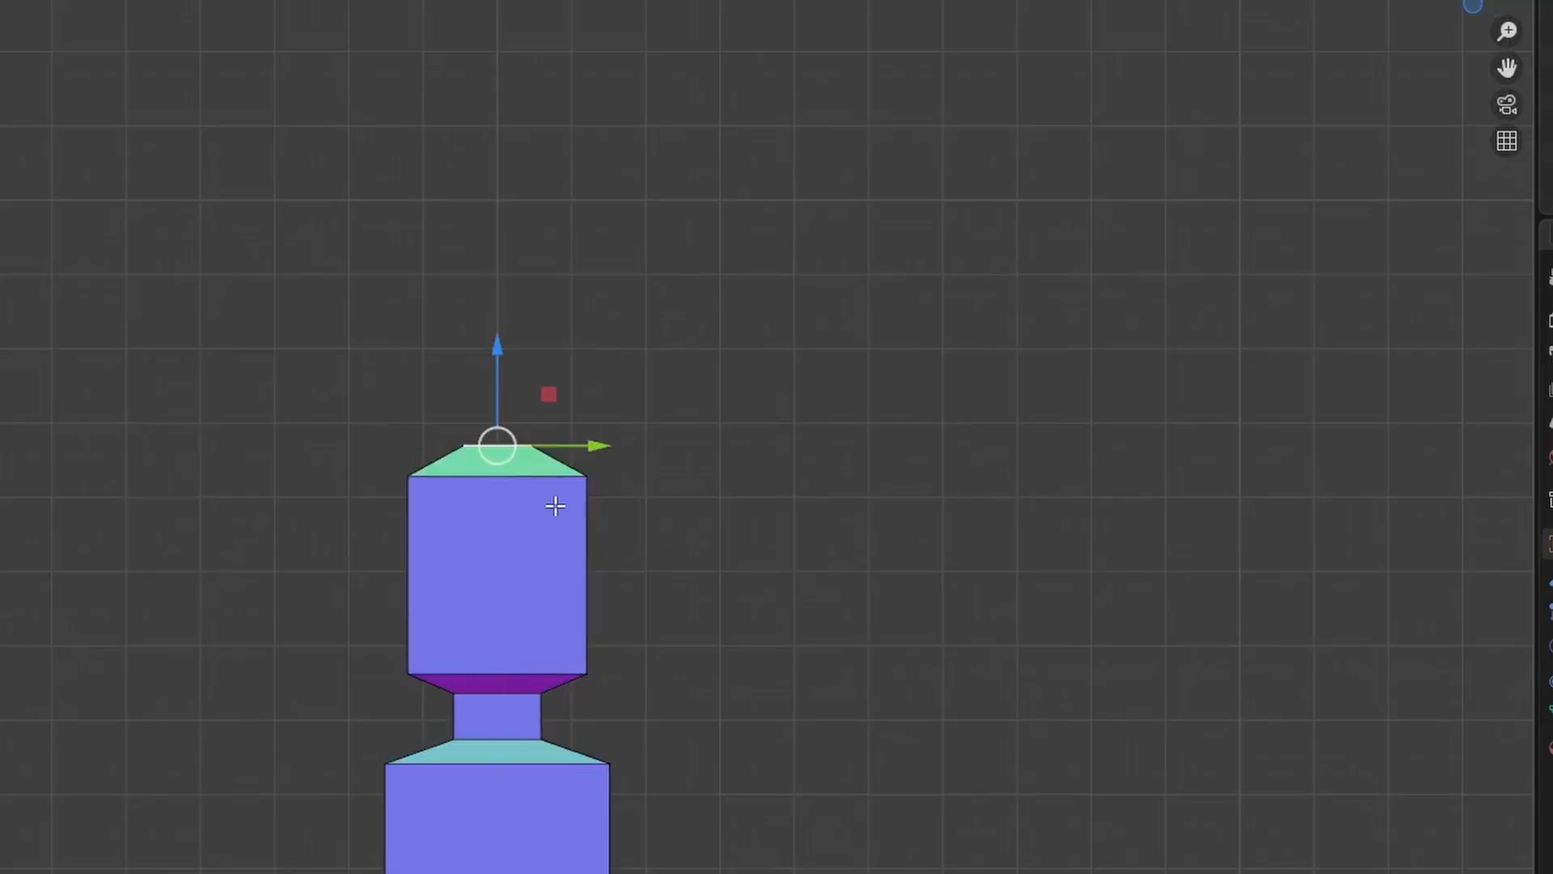
Step: Lower the crown's top face slightly along Z and scale it a little wider
{"action": "key", "text": "e"}
{"action": "left_click", "coordinate": [496, 358]}
{"action": "key", "text": "s"}
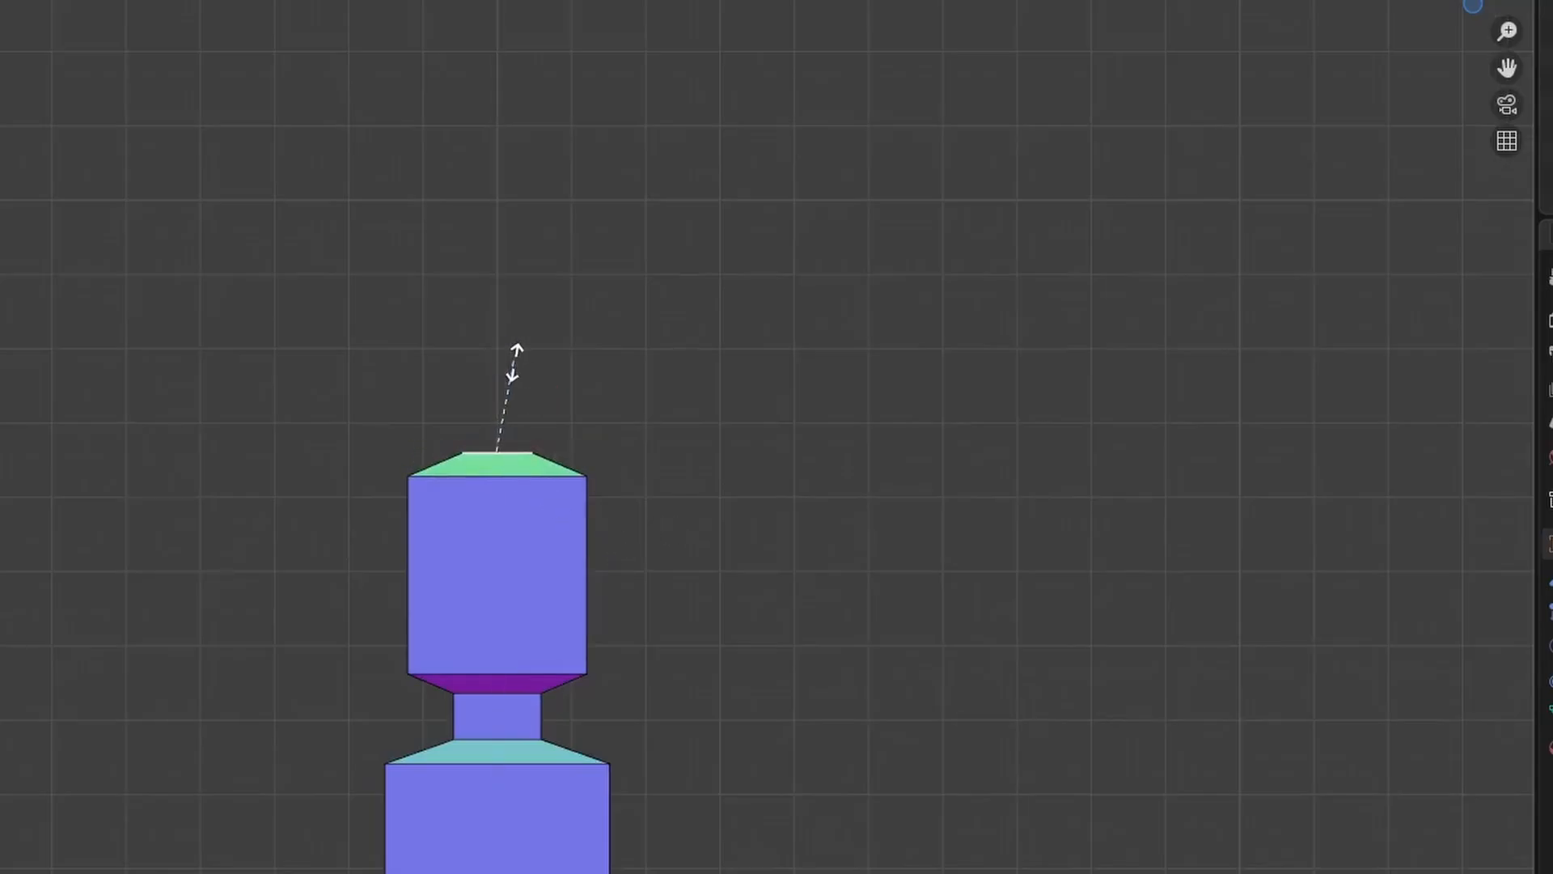
{"action": "left_click", "coordinate": [542, 359]}
Step: Add a horizontal loop cut around the torso, slide it up to about a quarter below the shoulders, and clear the selection
{"action": "middle_click_drag", "start_coordinate": [697, 672], "coordinate": [691, 146], "text": "shift"}
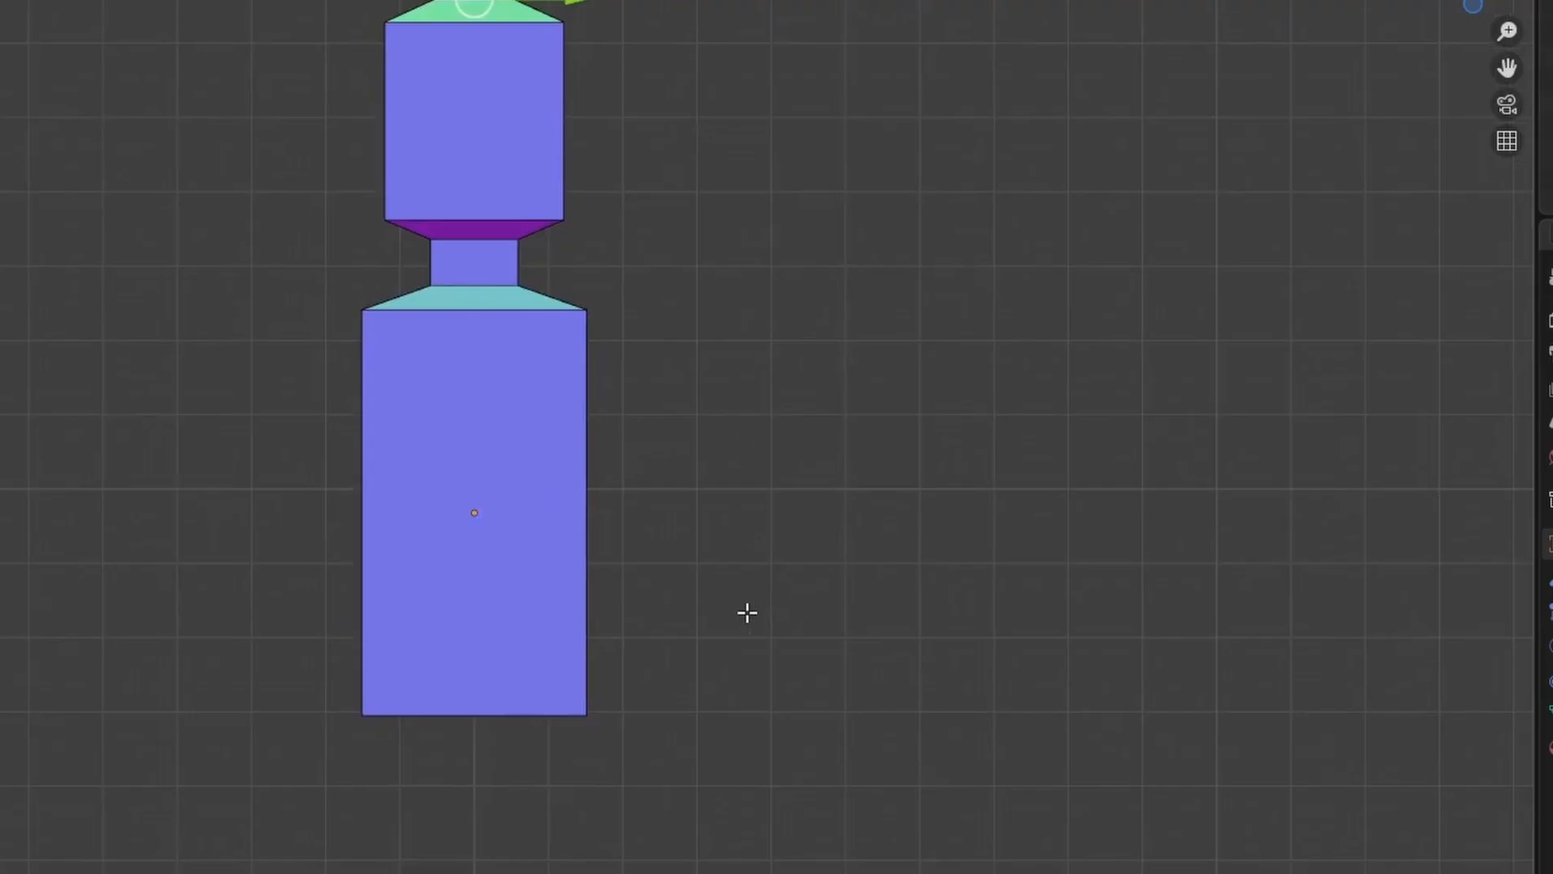
{"action": "middle_click_drag", "start_coordinate": [746, 614], "coordinate": [641, 648]}
{"action": "key", "text": "ctrl+r"}
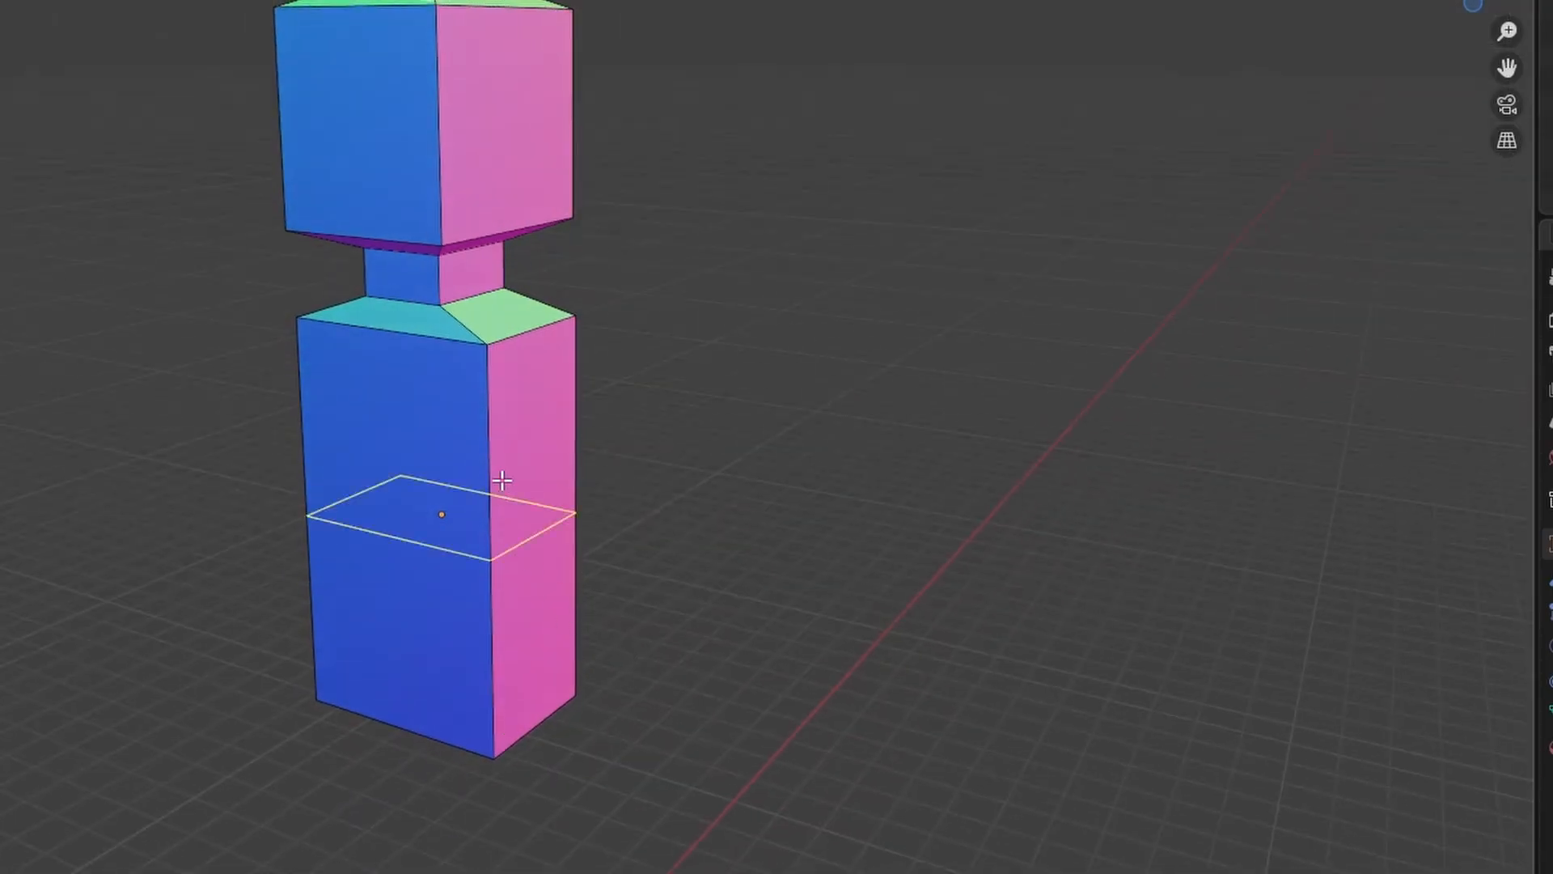
{"action": "left_click", "coordinate": [509, 512]}
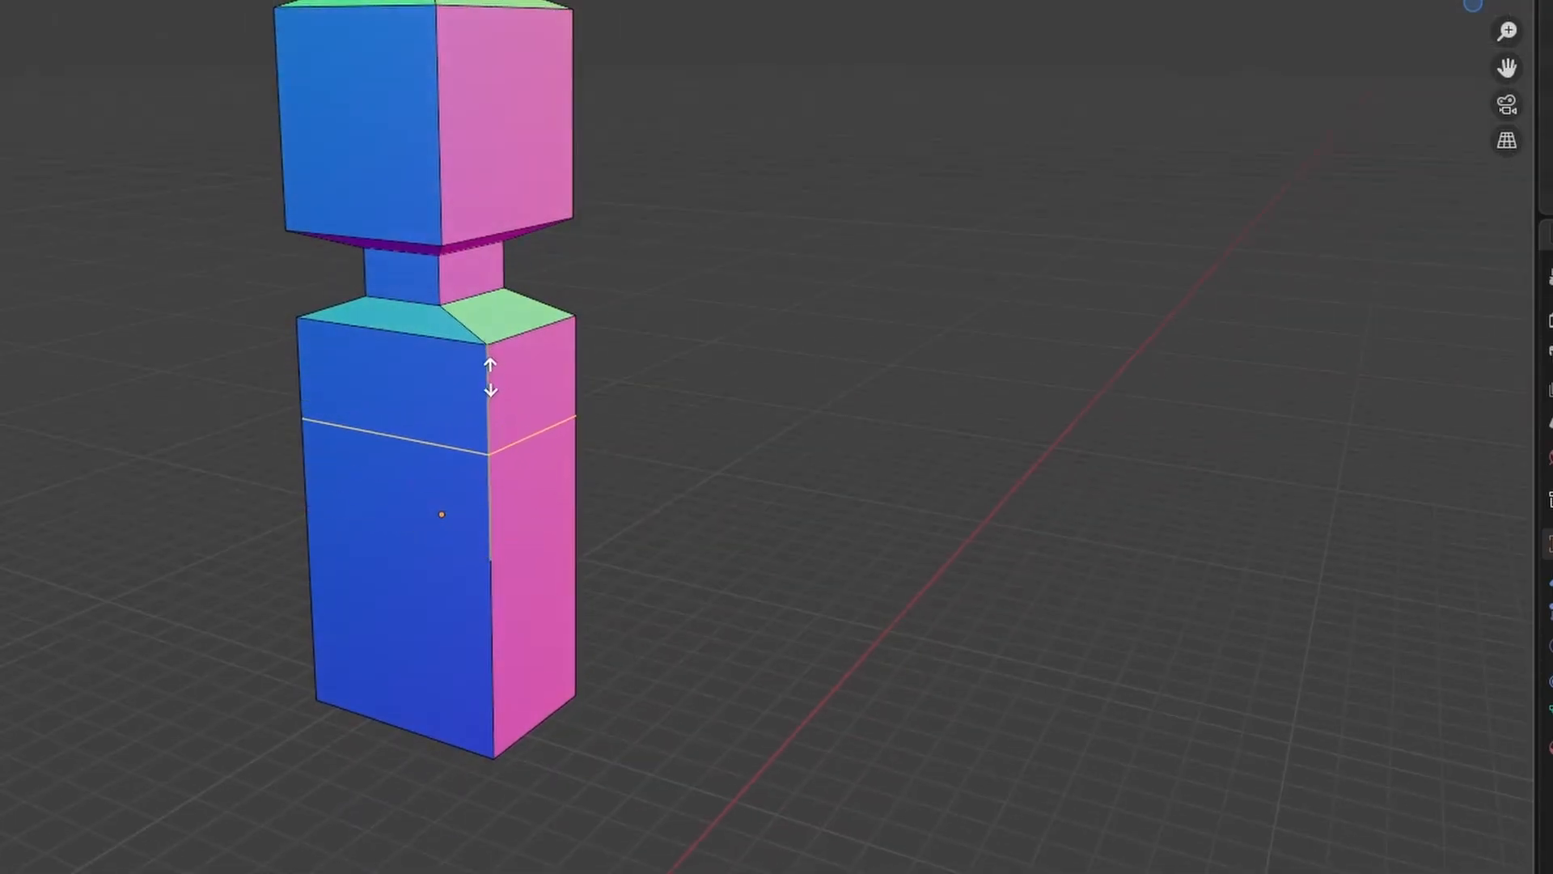
{"action": "left_click", "coordinate": [483, 359]}
{"action": "key", "text": "alt+a"}
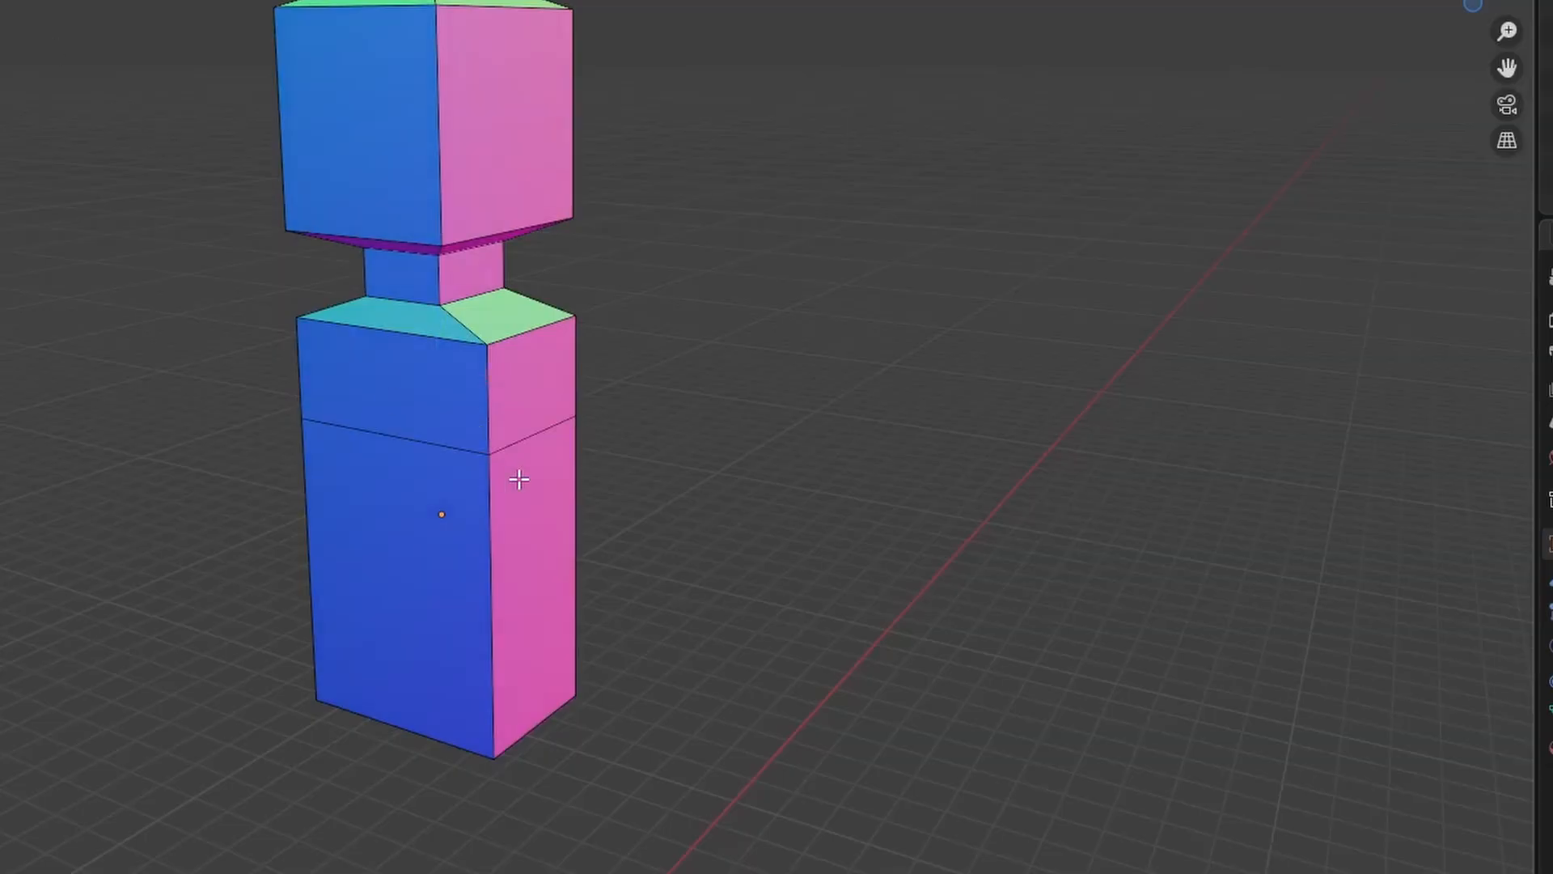
Step: Extrude the torso's upper side face, above the horizontal loop cut, slightly outward to start the shoulder
{"action": "left_click", "coordinate": [513, 374]}
{"action": "scroll", "coordinate": [651, 415], "scroll_direction": "down", "scroll_amount": 3}
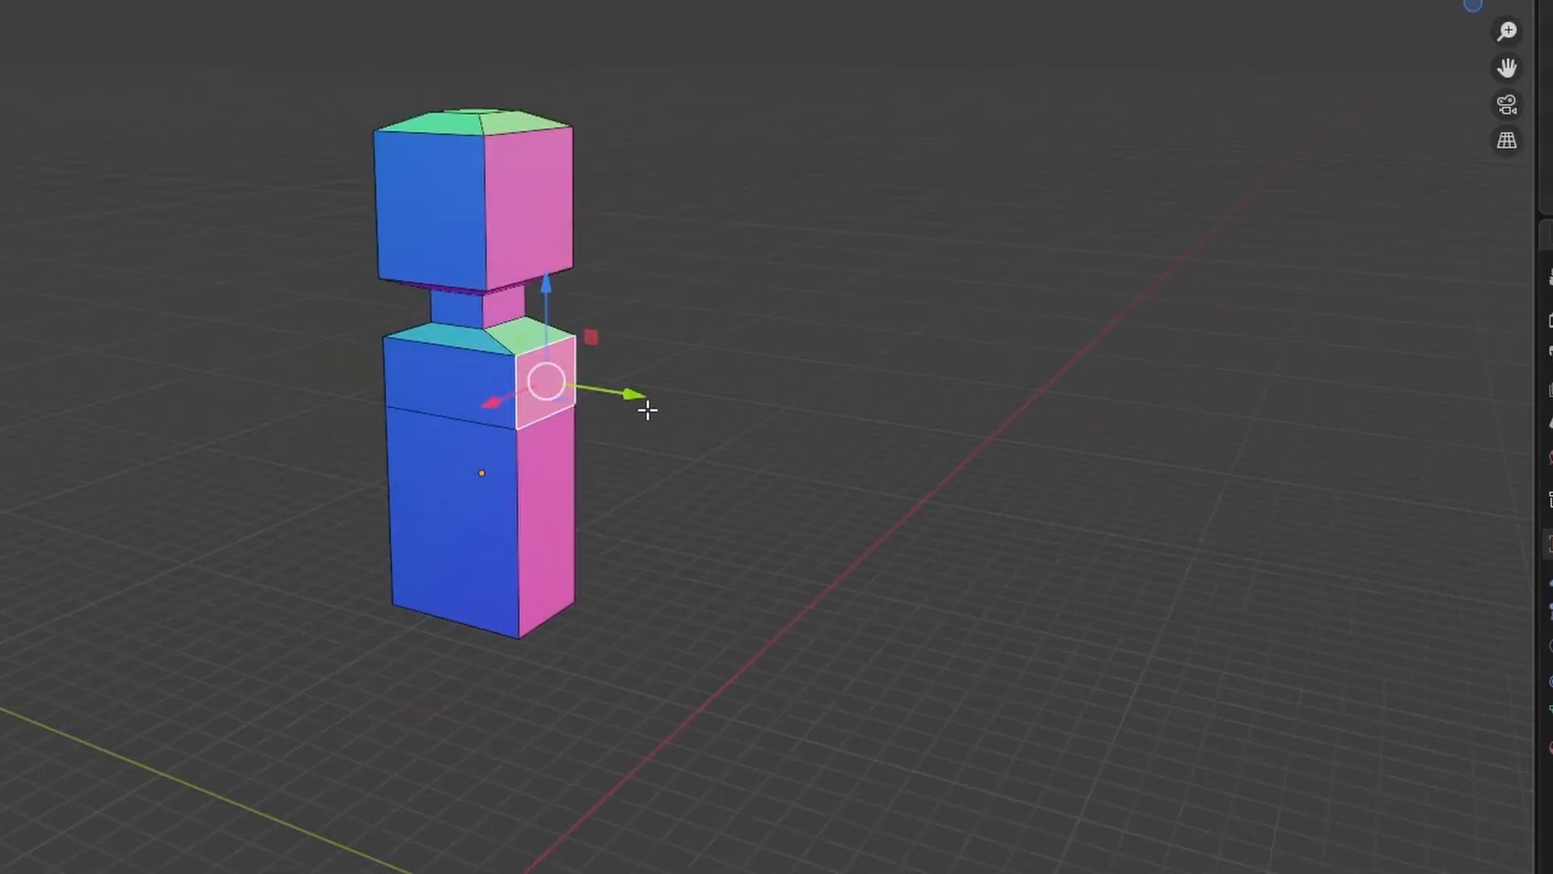
{"action": "key", "text": "e"}
{"action": "left_click", "coordinate": [867, 458]}
{"action": "key", "text": "ctrl+z"}
{"action": "key", "text": "e"}
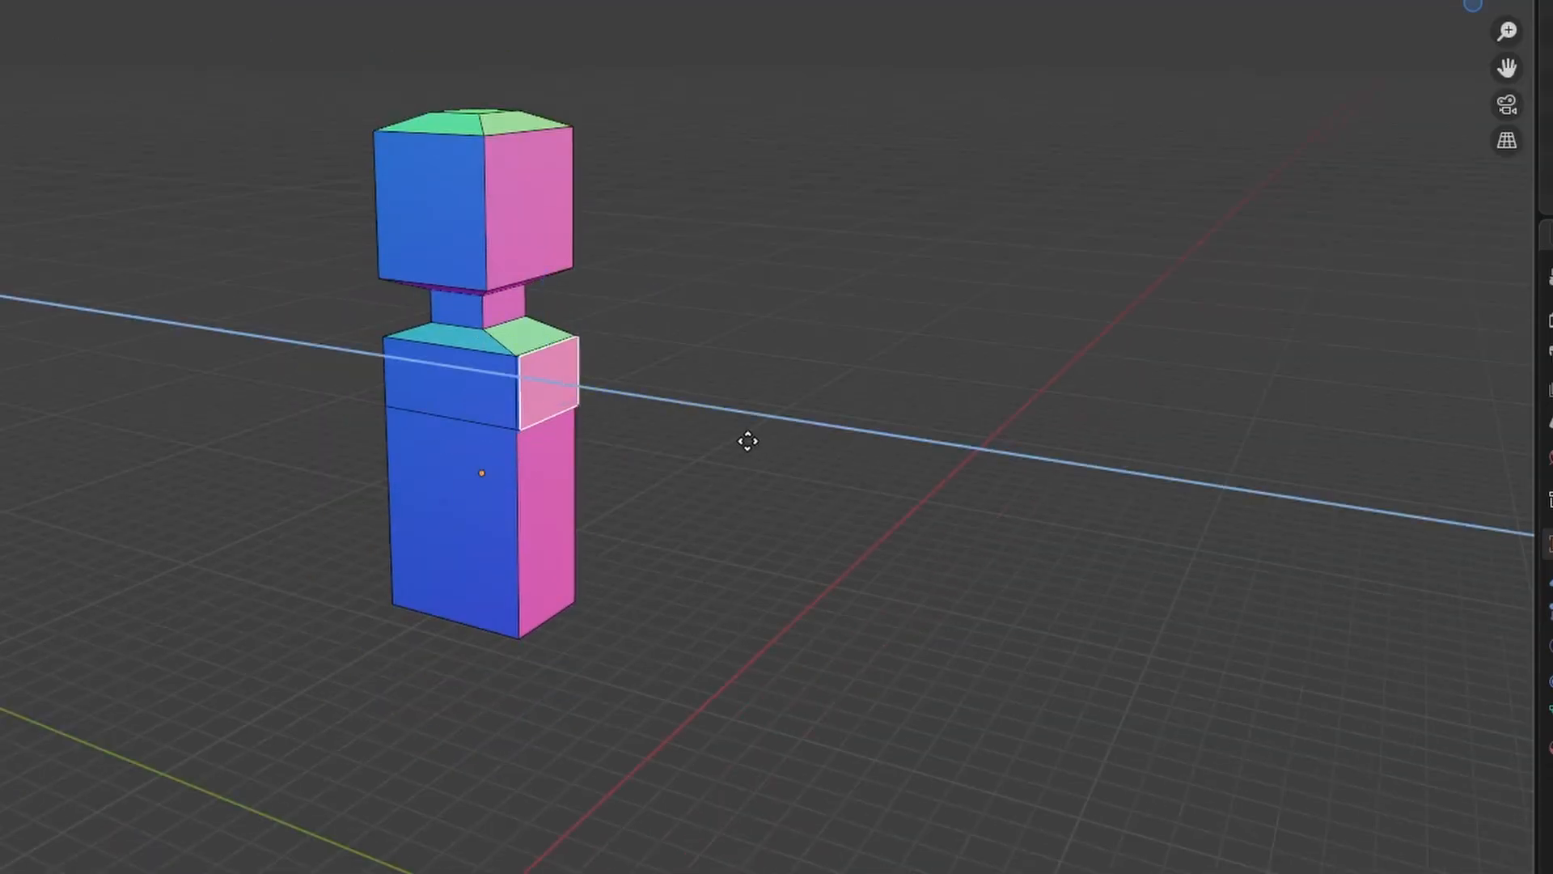
{"action": "left_click", "coordinate": [757, 444]}
Step: Scale the extruded shoulder face inward to about two thirds of its original height to taper the shoulder
{"action": "middle_click_drag", "start_coordinate": [761, 444], "coordinate": [813, 440]}
{"action": "key", "text": "s"}
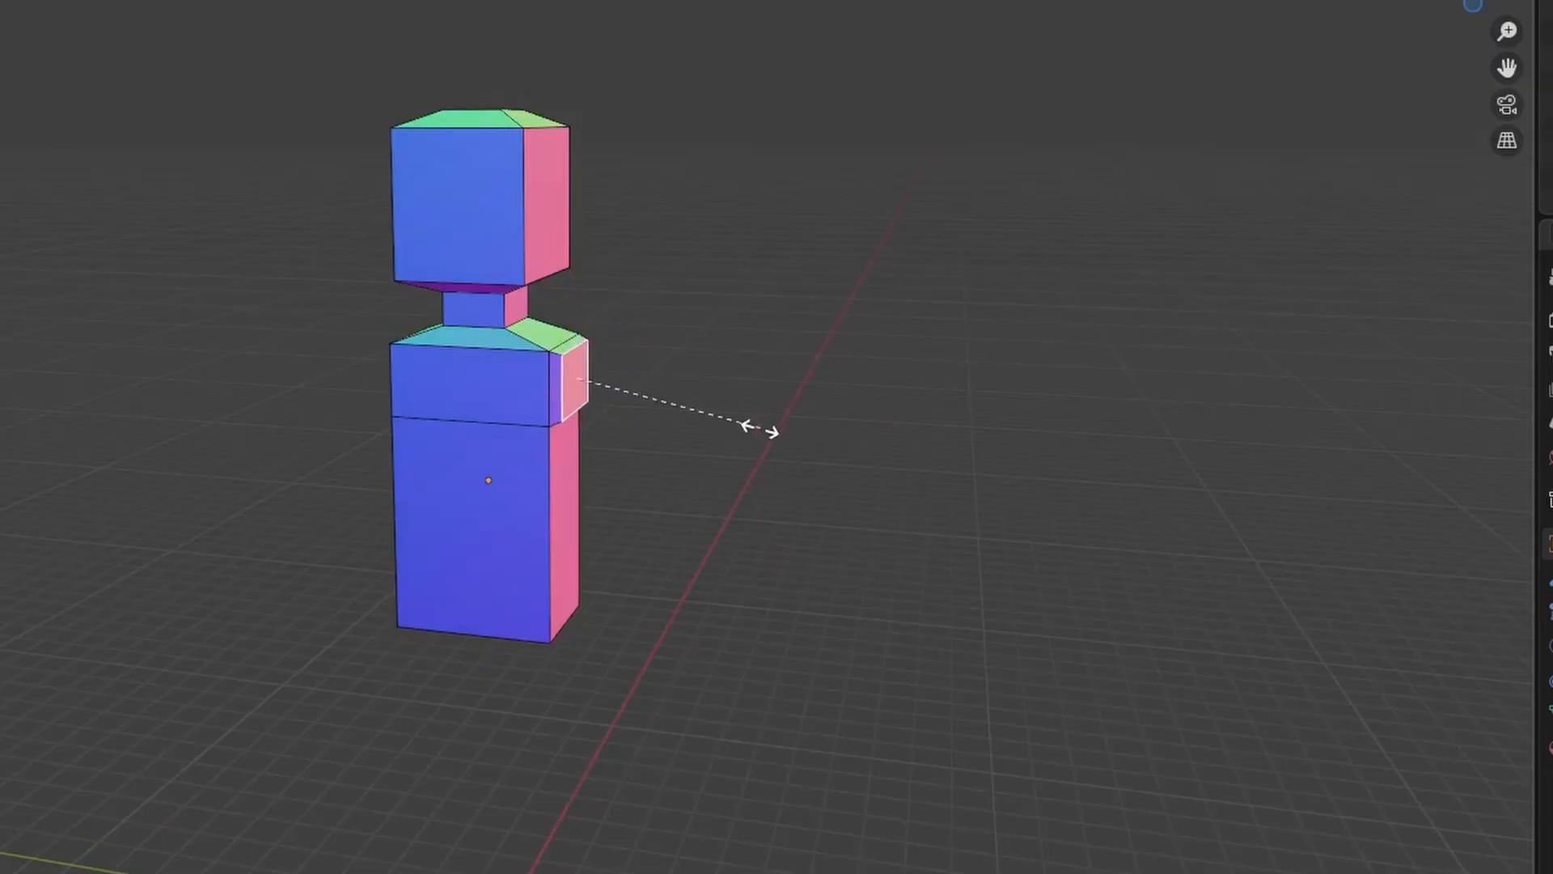
{"action": "left_click", "coordinate": [733, 420]}
{"action": "key", "text": "KP_1"}
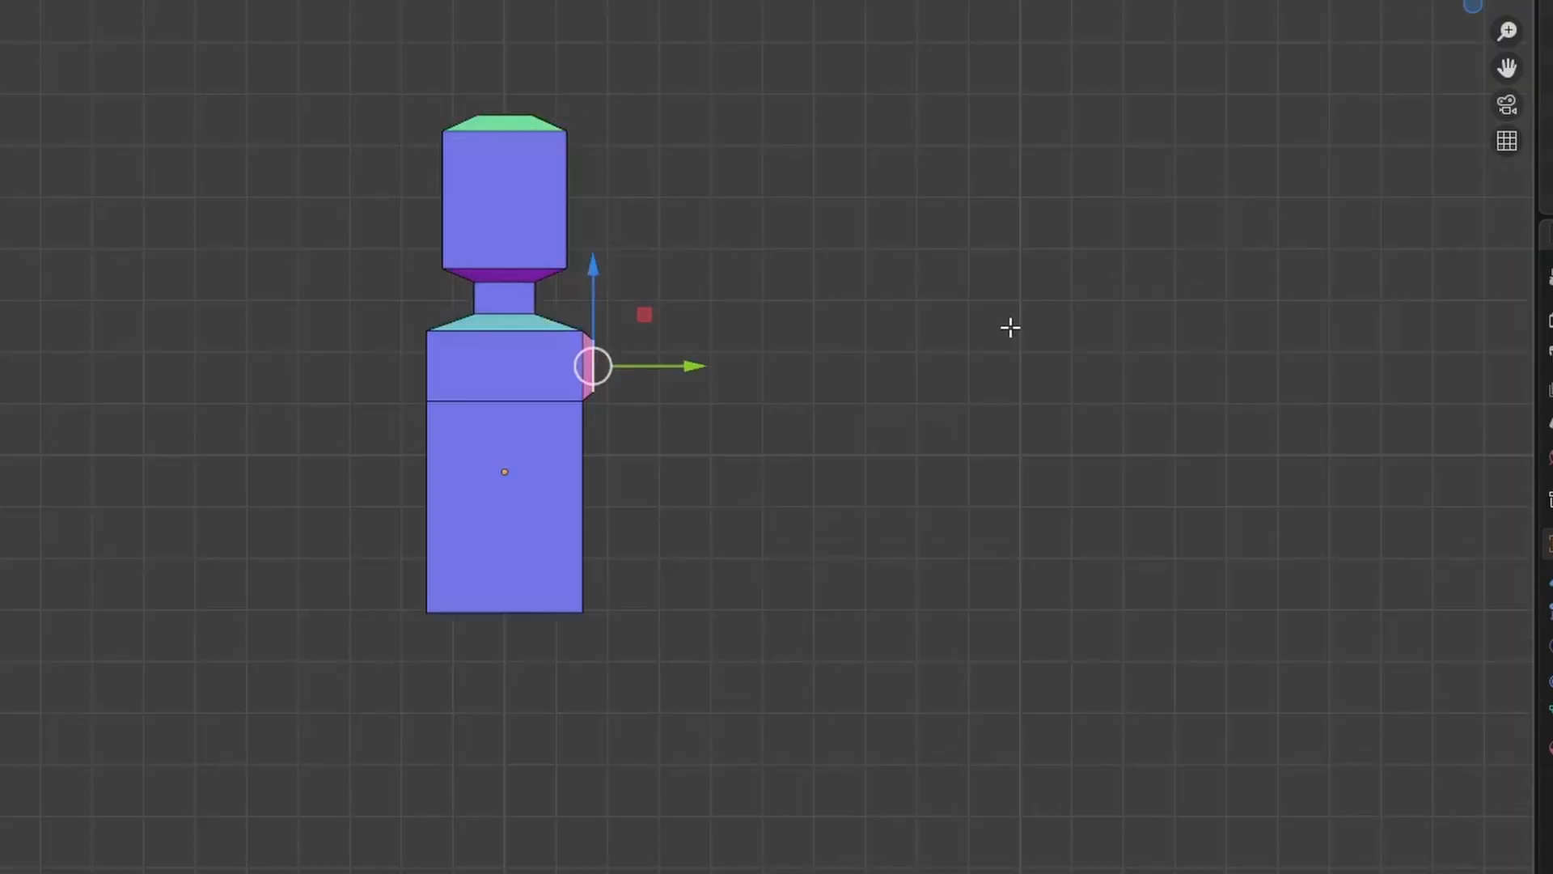
{"action": "scroll", "coordinate": [780, 364], "scroll_direction": "up", "scroll_amount": 4}
{"action": "key", "text": "s"}
{"action": "left_click", "coordinate": [772, 383]}
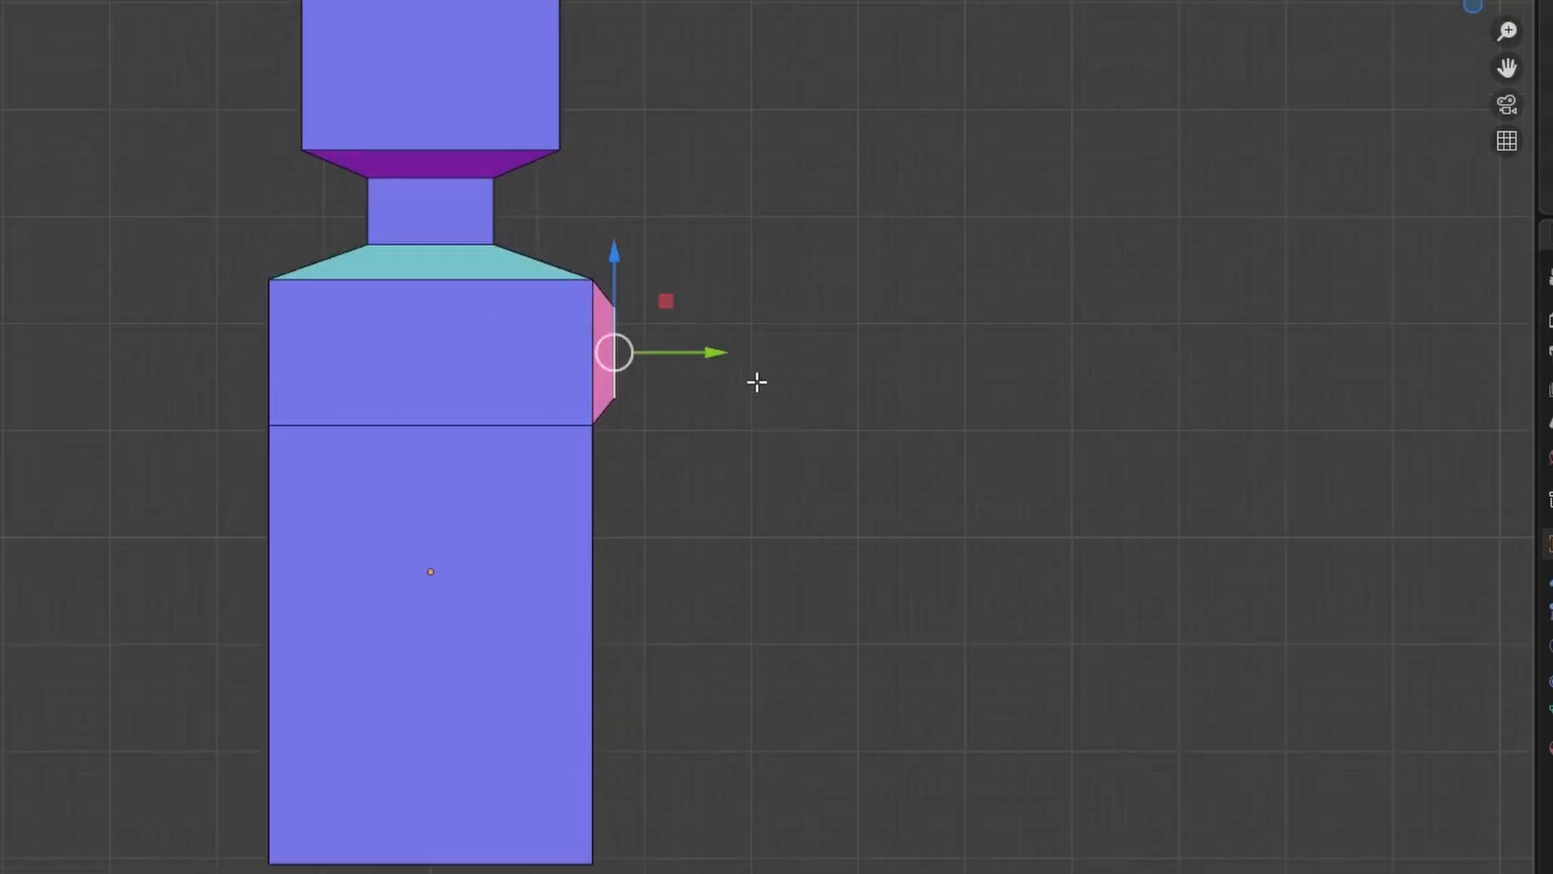
Step: Extrude the shoulder face straight outward into a long horizontal arm, nearly twice as long as the torso is wide
{"action": "key", "text": "e"}
{"action": "left_click", "coordinate": [1309, 377]}
{"action": "scroll", "coordinate": [1203, 384], "scroll_direction": "down", "scroll_amount": 2}
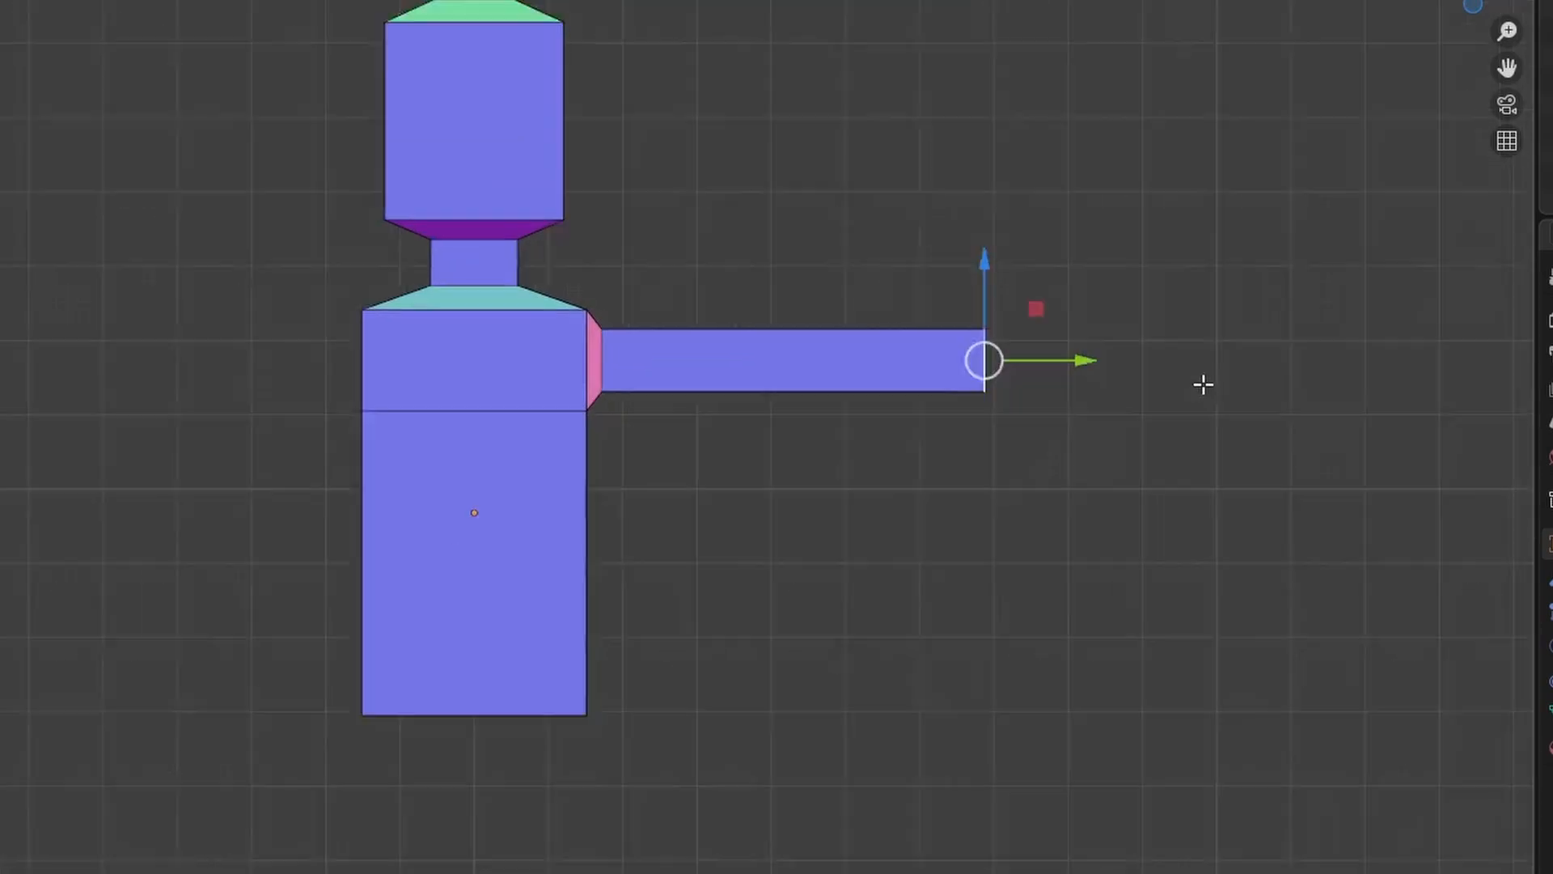
{"action": "scroll", "coordinate": [1204, 384], "scroll_direction": "down", "scroll_amount": 2}
{"action": "middle_click_drag", "start_coordinate": [1134, 372], "coordinate": [838, 356], "text": "shift"}
{"action": "left_click", "coordinate": [605, 354]}
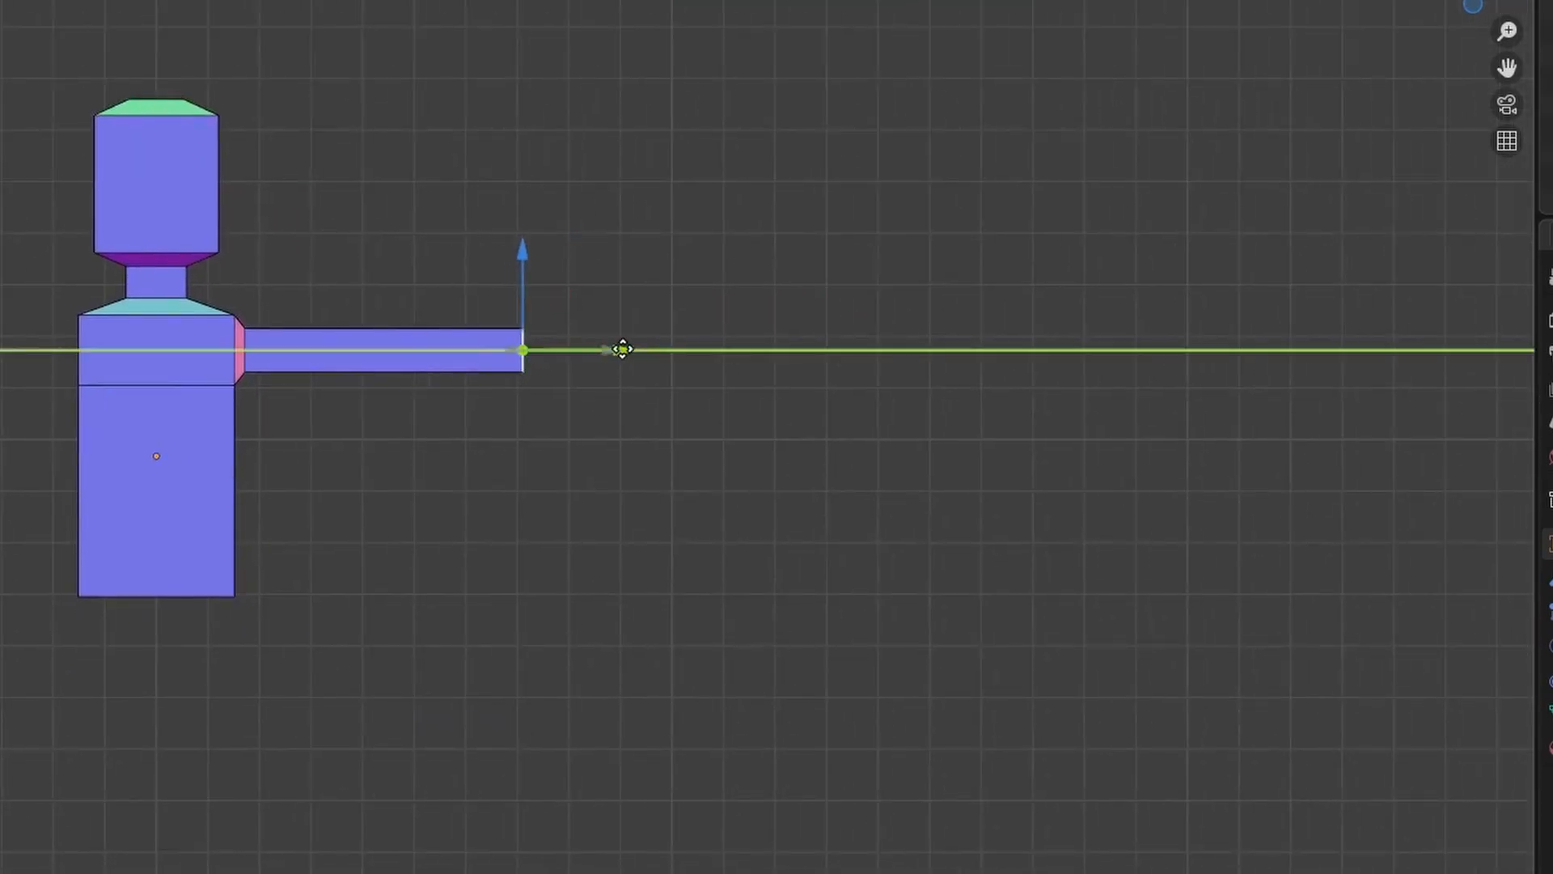
Step: Scale the arm's end face down to taper the arm and flatten it along Z at the wrist
{"action": "key", "text": "s"}
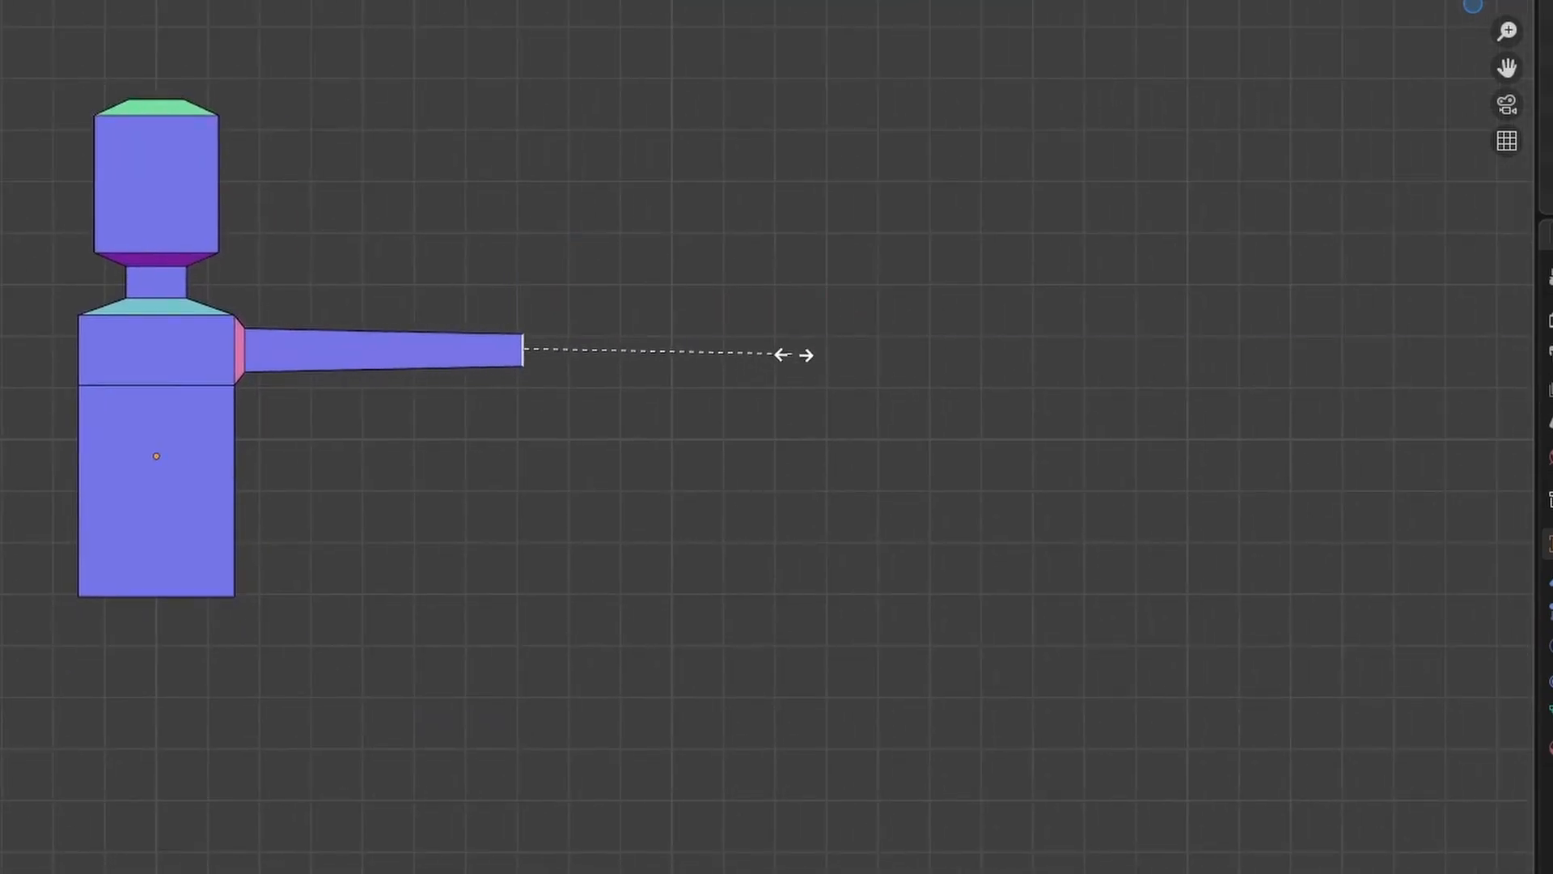
{"action": "left_click", "coordinate": [793, 353]}
{"action": "key", "text": "z"}
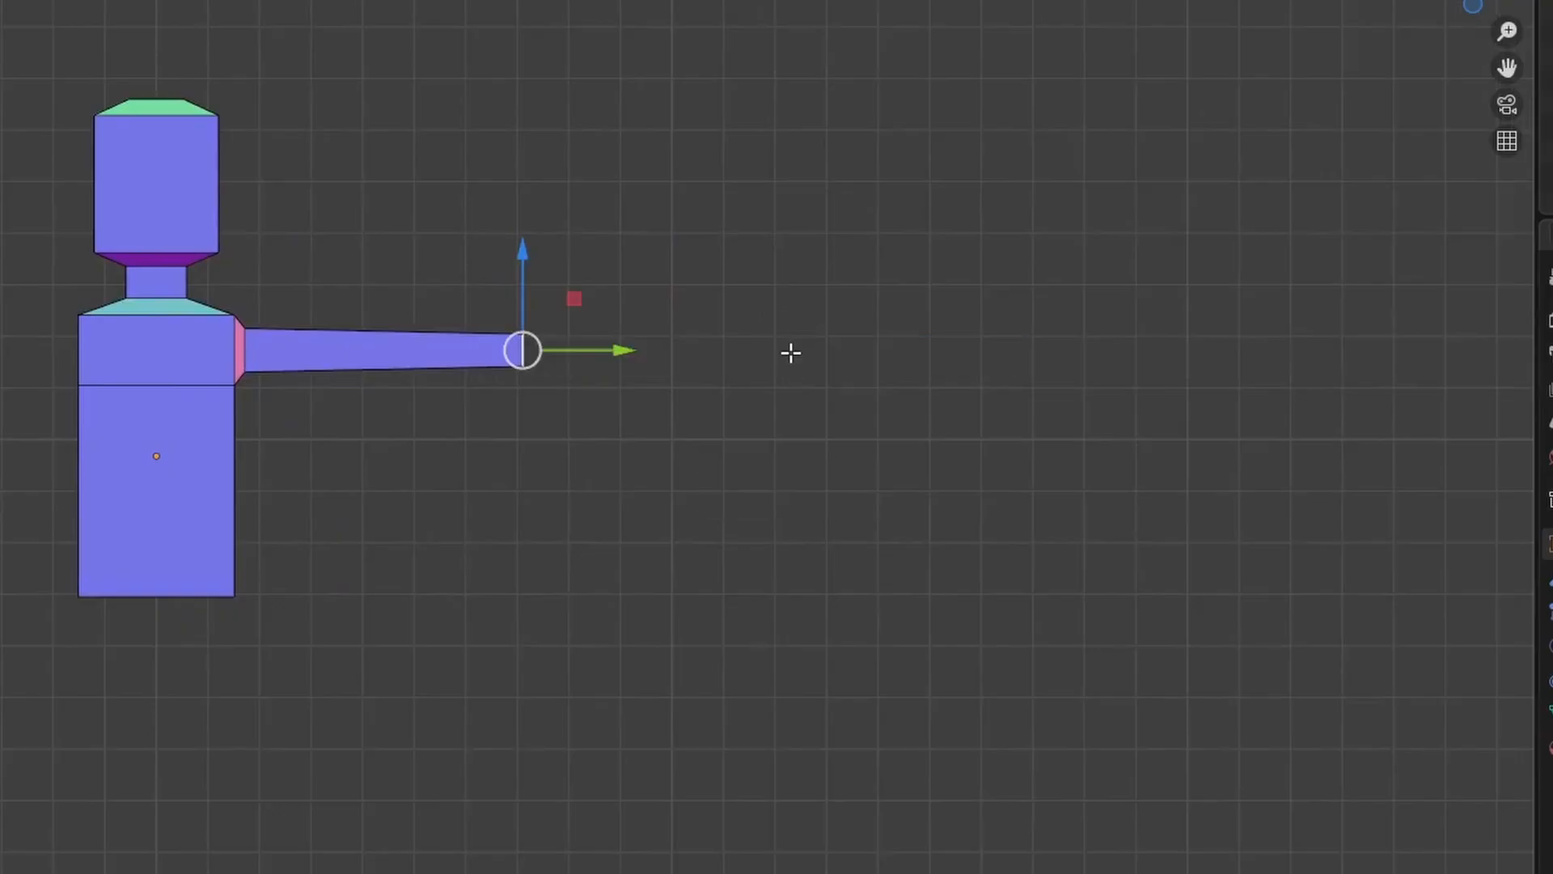
{"action": "key", "text": "s"}
{"action": "left_click", "coordinate": [780, 353]}
{"action": "middle_click_drag", "start_coordinate": [1212, 199], "coordinate": [1101, 243]}
{"action": "key", "text": "s"}
{"action": "key", "text": "z"}
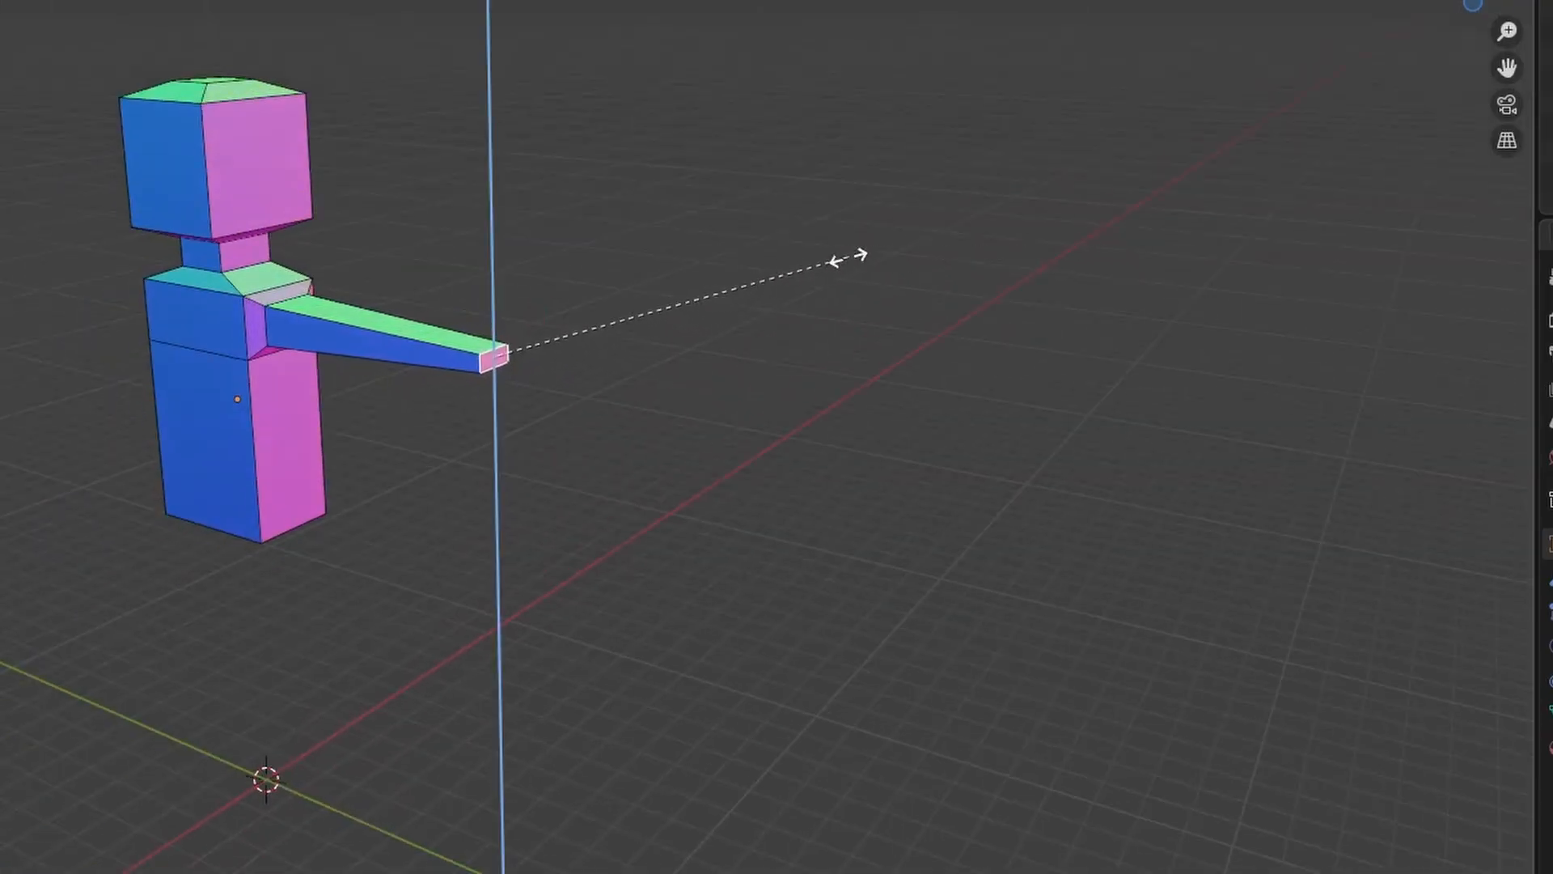
{"action": "left_click", "coordinate": [851, 257]}
Step: Extrude the wrist face outward into a short hand block and add a loop cut across it about a third from the wrist
{"action": "scroll", "coordinate": [691, 371], "scroll_direction": "up", "scroll_amount": 4}
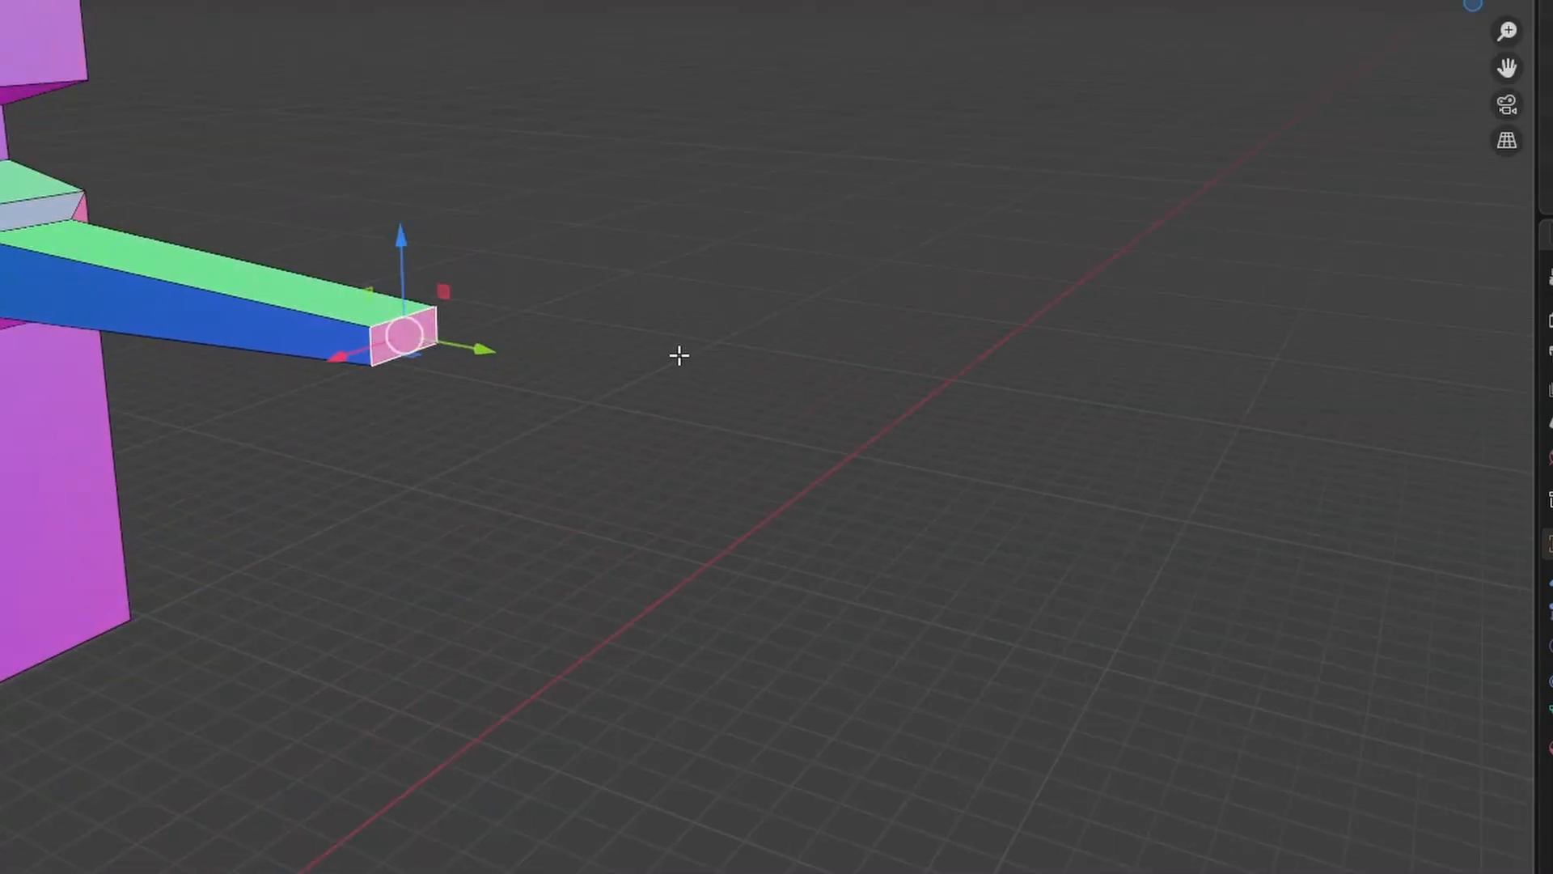
{"action": "key", "text": "e"}
{"action": "left_click", "coordinate": [833, 396]}
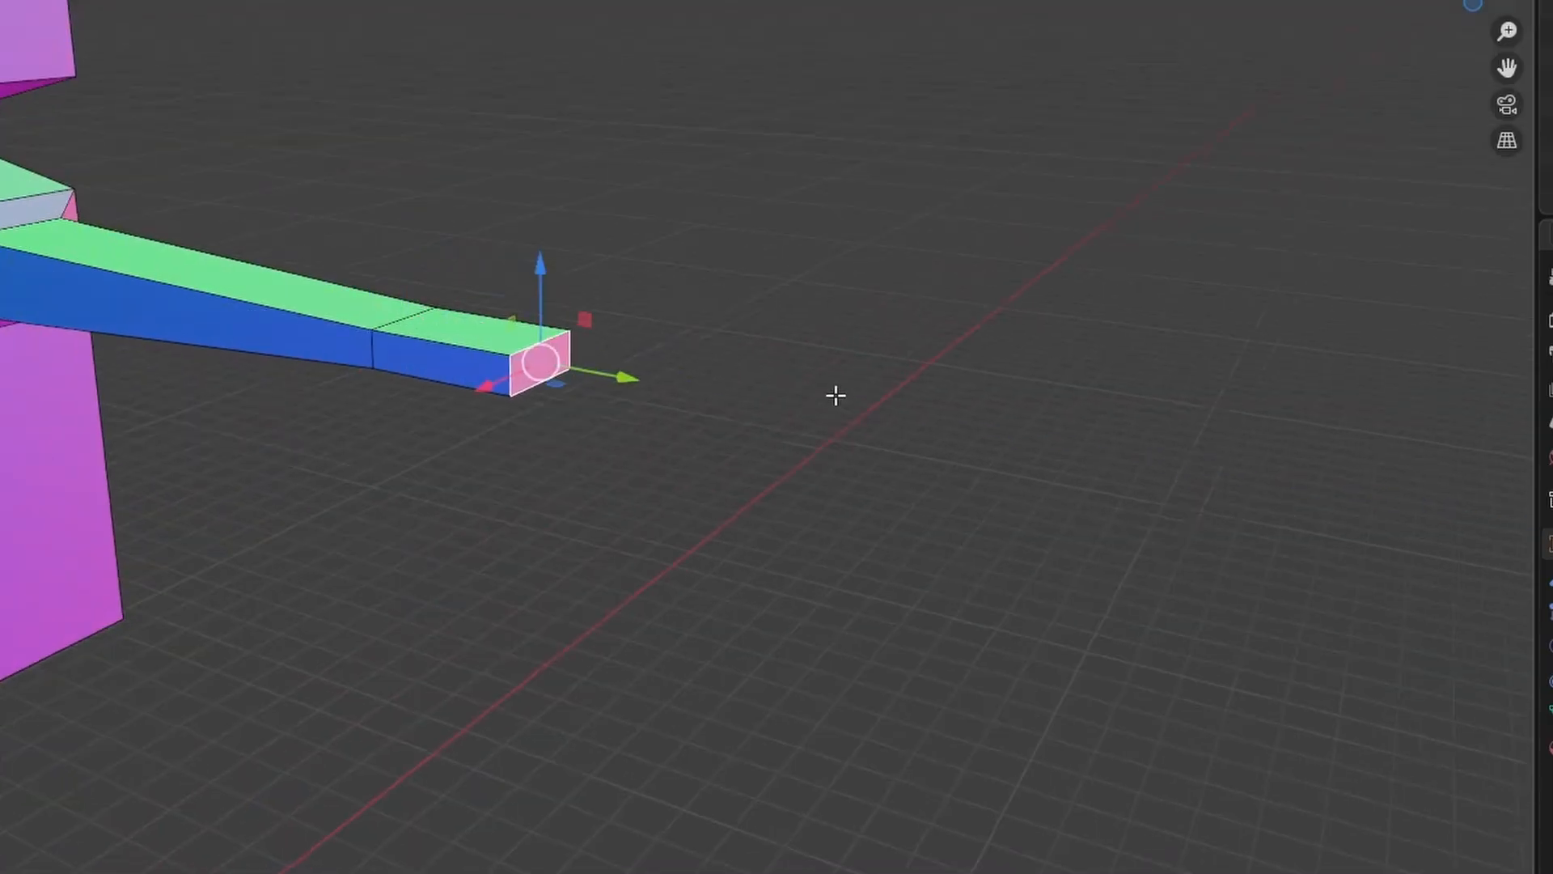
{"action": "middle_click_drag", "start_coordinate": [833, 396], "coordinate": [917, 443]}
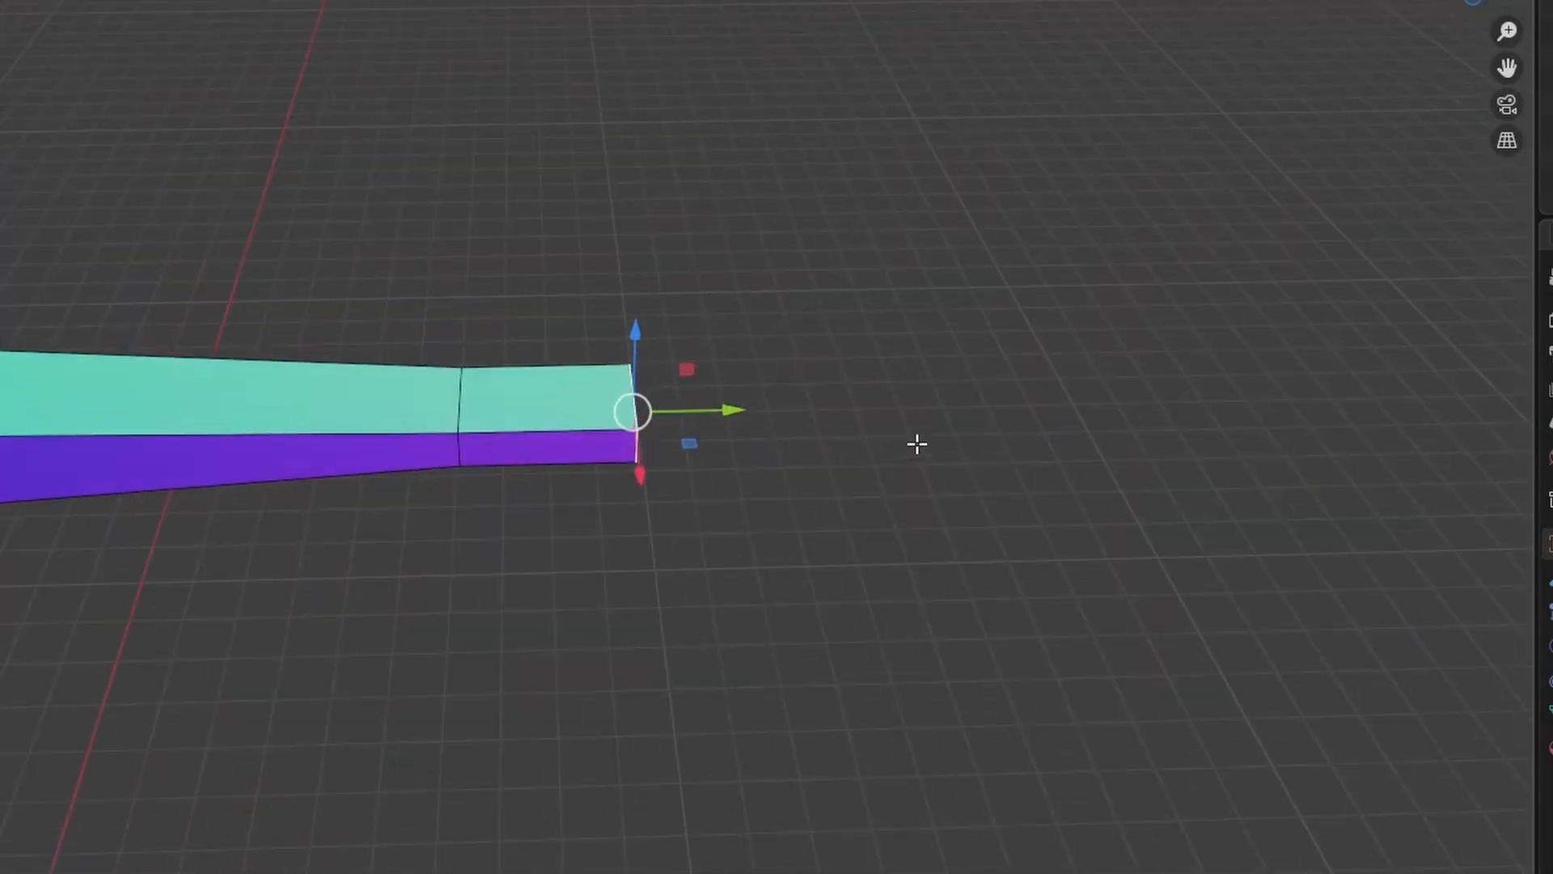
{"action": "left_click", "coordinate": [534, 412]}
{"action": "left_click", "coordinate": [508, 407]}
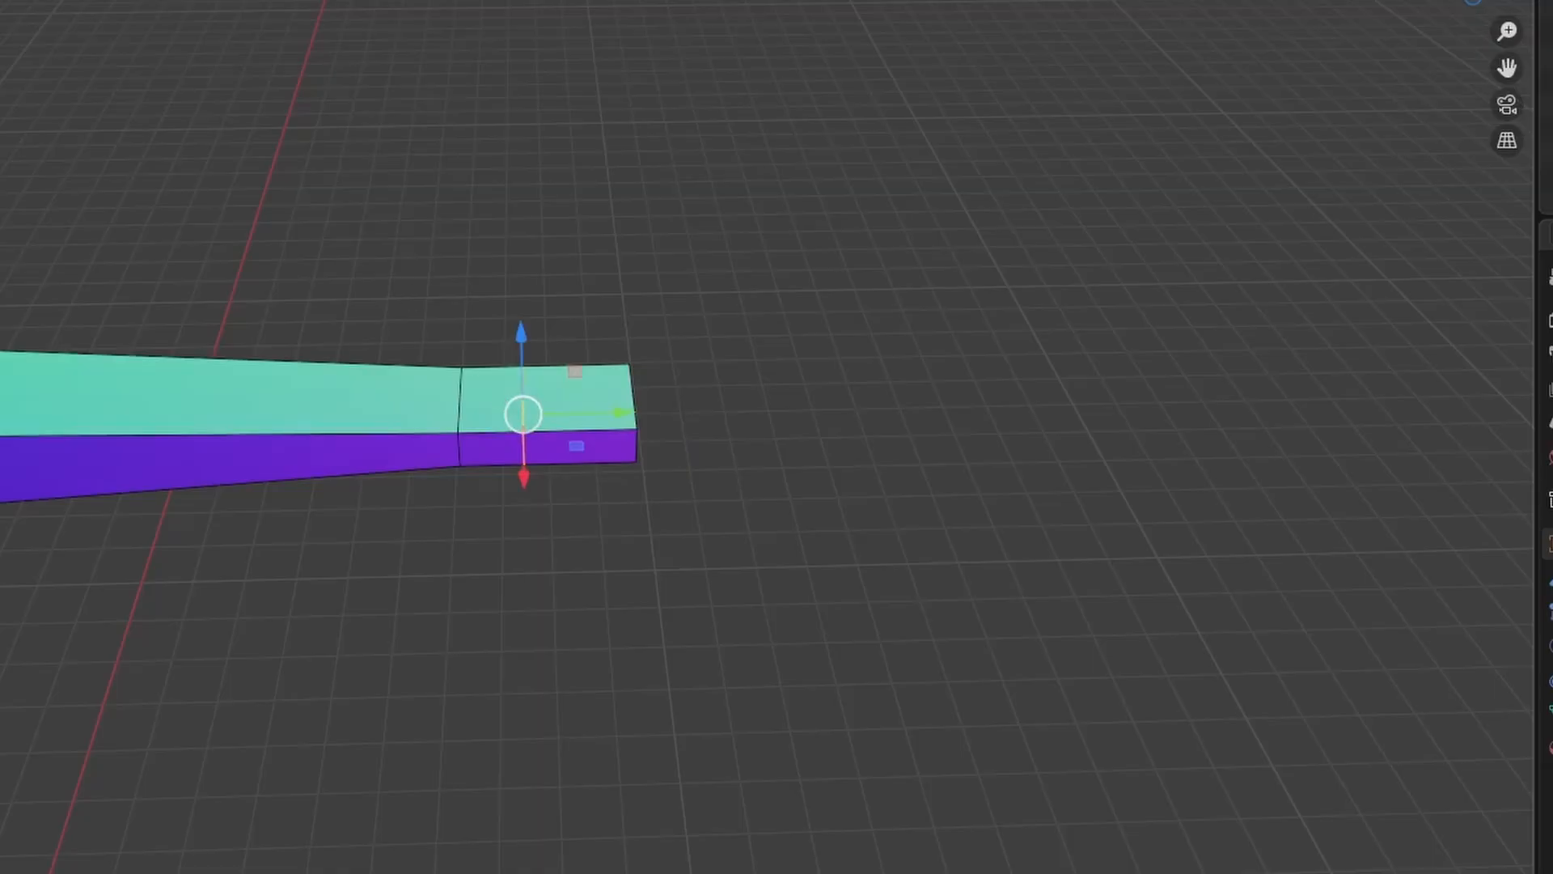
{"action": "left_click", "coordinate": [208, 305]}
Step: Extrude the front face of the hand section next to the wrist forward to form a thumb
{"action": "left_click", "coordinate": [495, 452]}
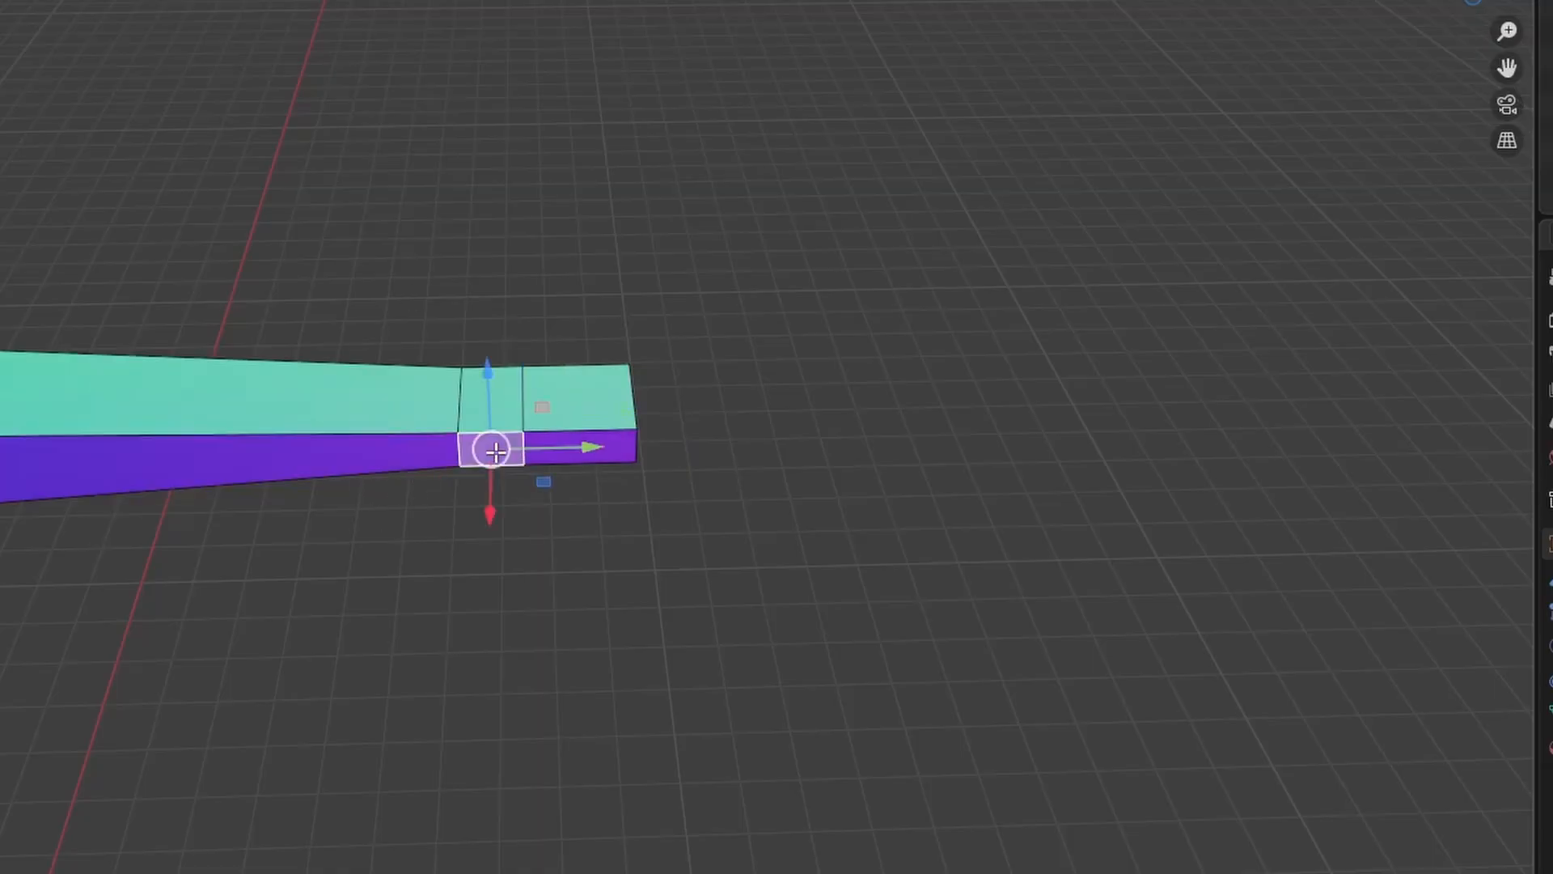
{"action": "key", "text": "e"}
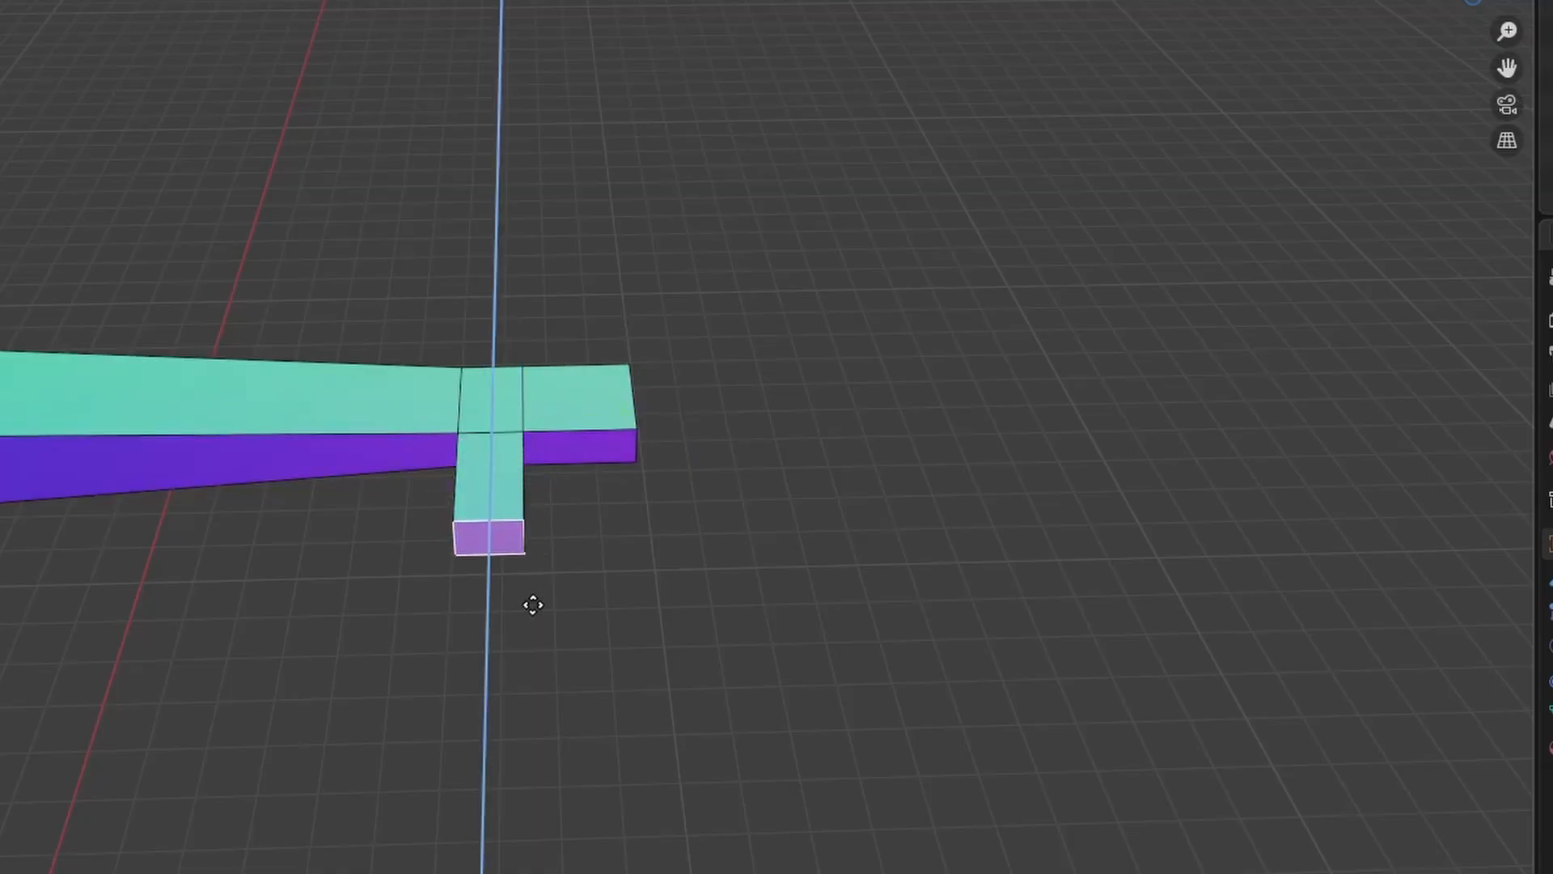
{"action": "left_click", "coordinate": [531, 604]}
Step: Lengthen the hand slightly by moving its end face outward along Y, and narrow the thumb by moving its outer side face inward
{"action": "middle_click_drag", "start_coordinate": [658, 415], "coordinate": [541, 416]}
{"action": "left_click", "coordinate": [541, 430]}
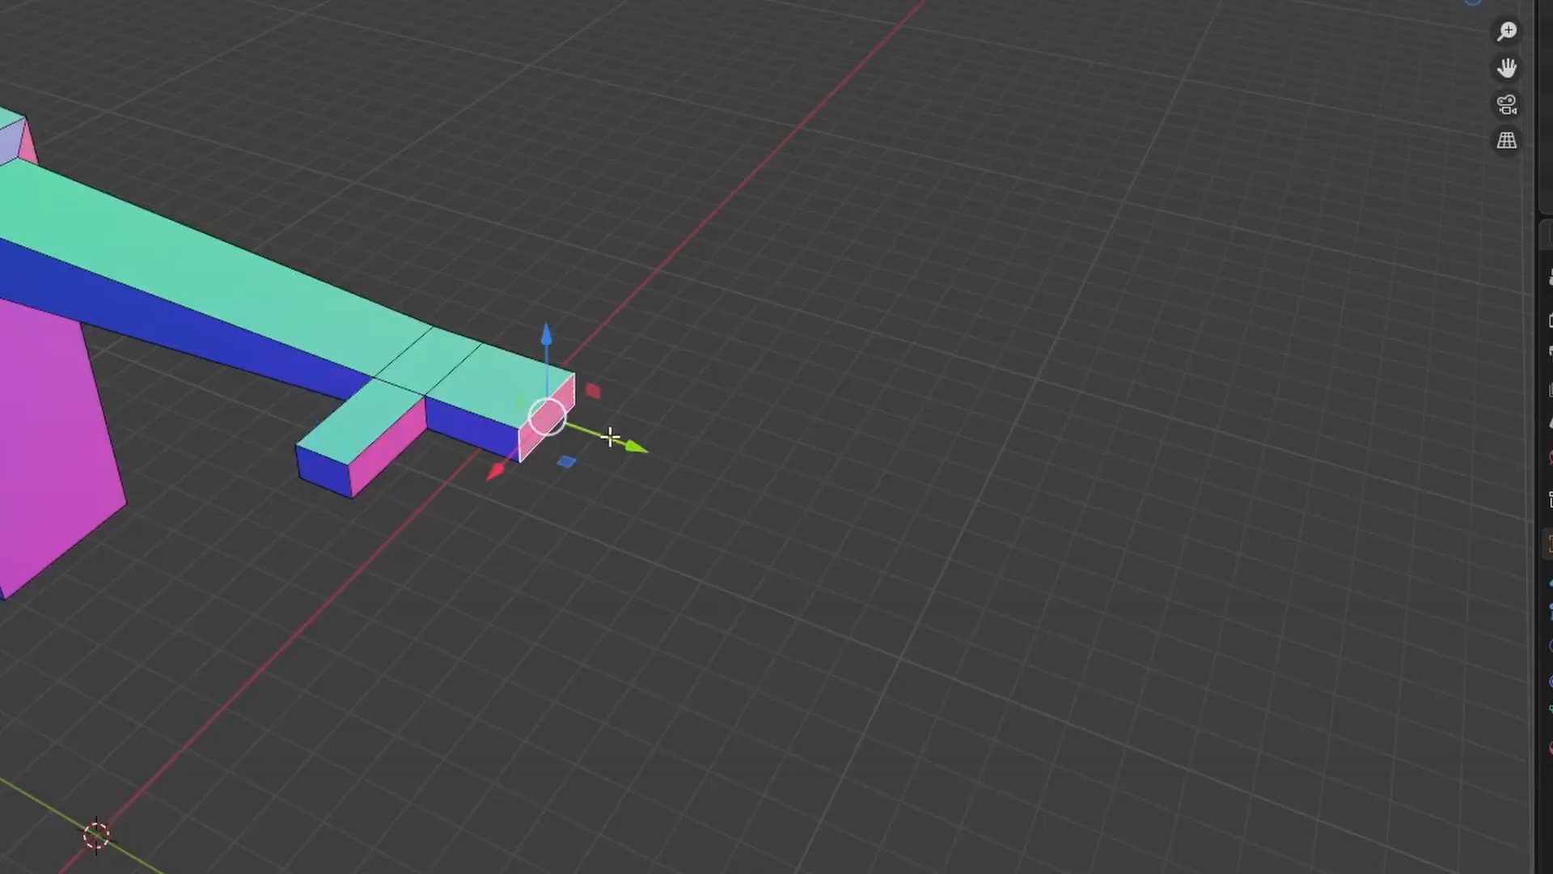
{"action": "left_click_drag", "start_coordinate": [612, 438], "coordinate": [656, 456]}
{"action": "left_click", "coordinate": [329, 466]}
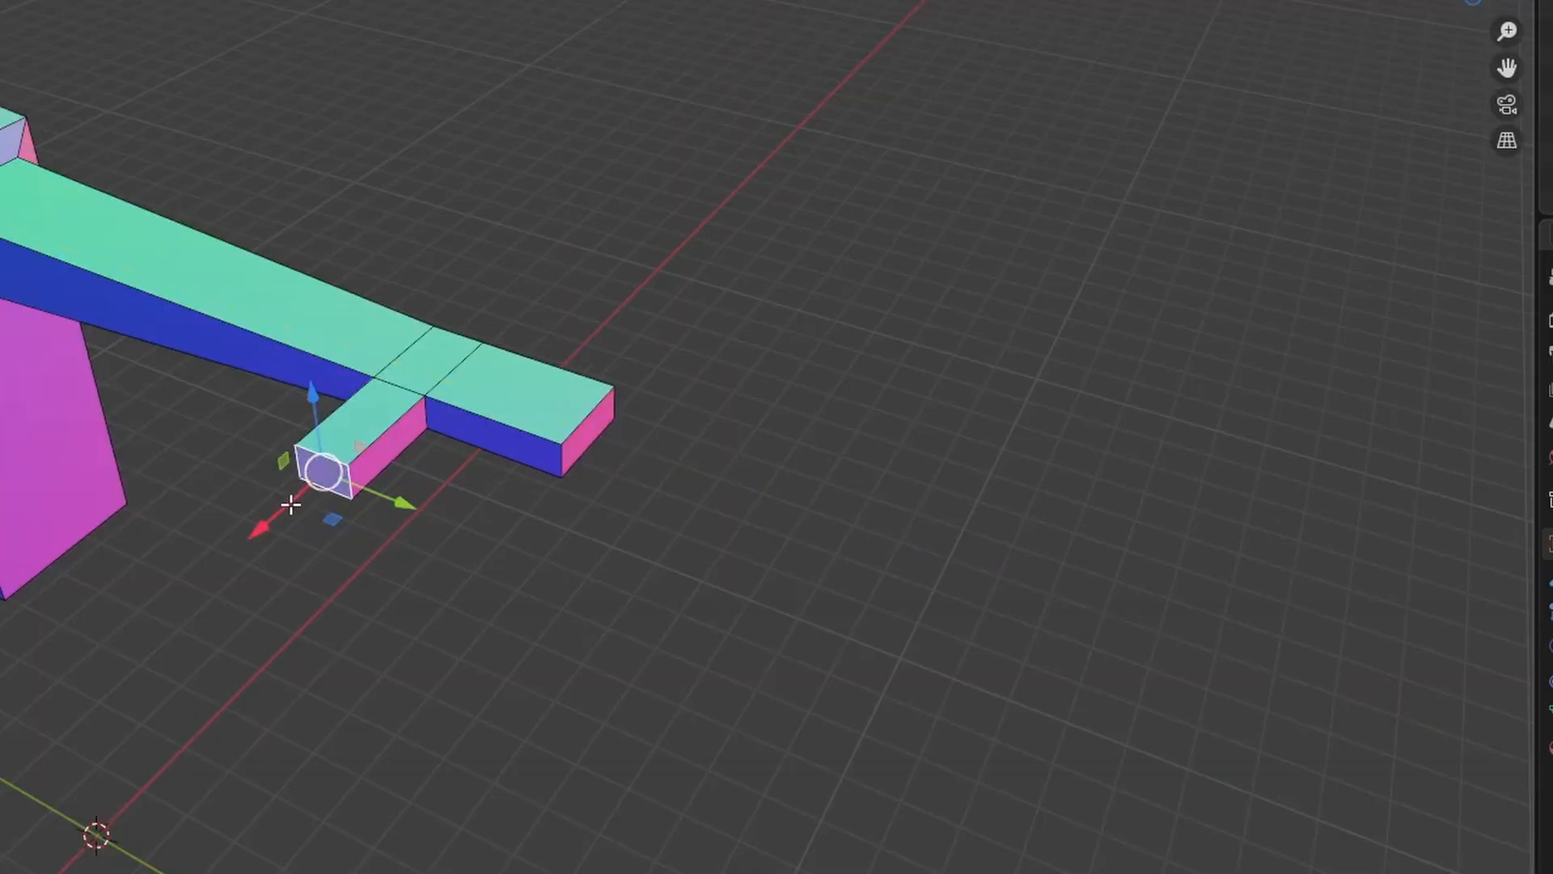
{"action": "scroll", "coordinate": [290, 505], "scroll_direction": "down", "scroll_amount": 3}
{"action": "mouse_move", "coordinate": [496, 517]}
{"action": "middle_mouse_down"}
{"action": "mouse_move", "coordinate": [555, 486]}
{"action": "mouse_move", "coordinate": [508, 497]}
{"action": "mouse_move", "coordinate": [585, 506]}
{"action": "mouse_move", "coordinate": [447, 541]}
{"action": "mouse_move", "coordinate": [499, 509]}
{"action": "middle_mouse_up"}
{"action": "scroll", "coordinate": [500, 440], "scroll_direction": "up", "scroll_amount": 5}
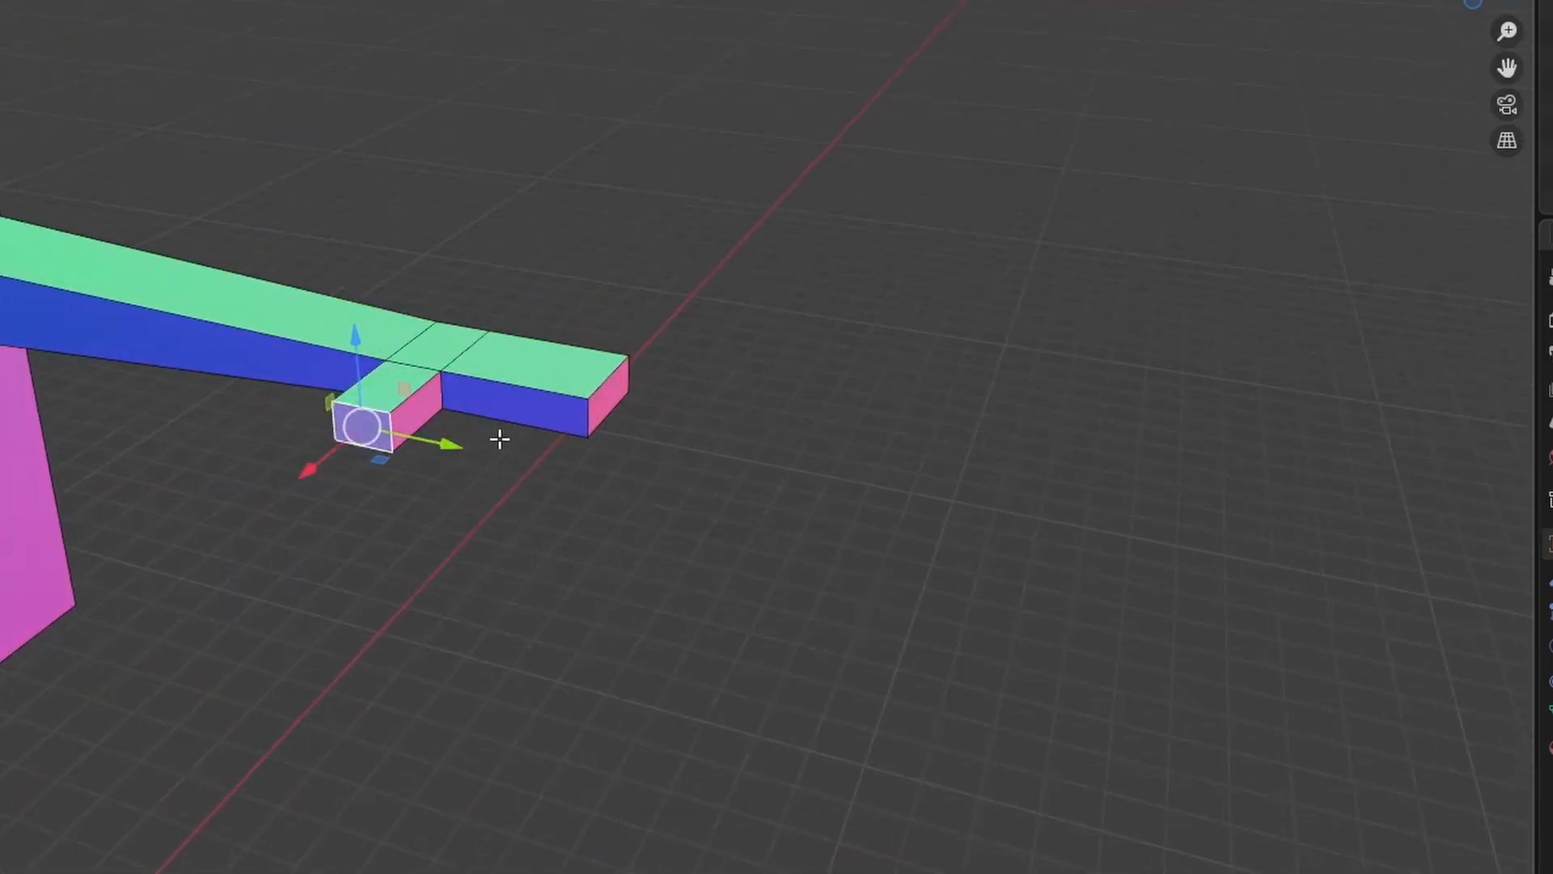
{"action": "left_click", "coordinate": [424, 411]}
{"action": "left_click_drag", "start_coordinate": [474, 424], "coordinate": [455, 425]}
{"action": "key", "text": "Tab"}
{"action": "middle_click_drag", "start_coordinate": [499, 494], "coordinate": [778, 574]}
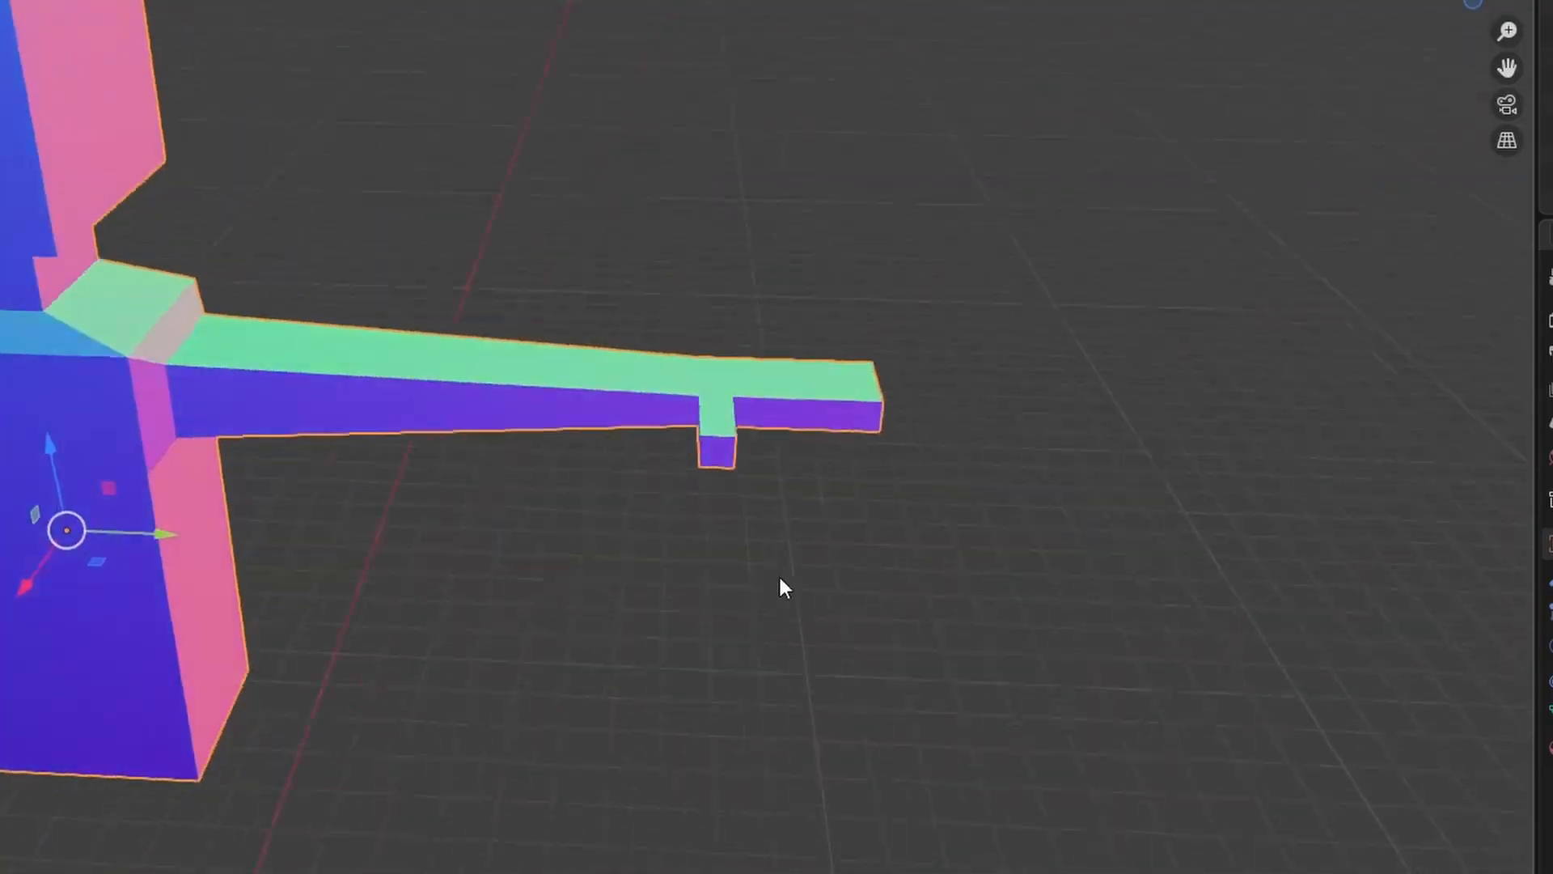
Step: Add a loop cut at the middle of the arm and bevel it into three closely spaced elbow loops
{"action": "key", "text": "Tab"}
{"action": "scroll", "coordinate": [693, 485], "scroll_direction": "up", "scroll_amount": 1}
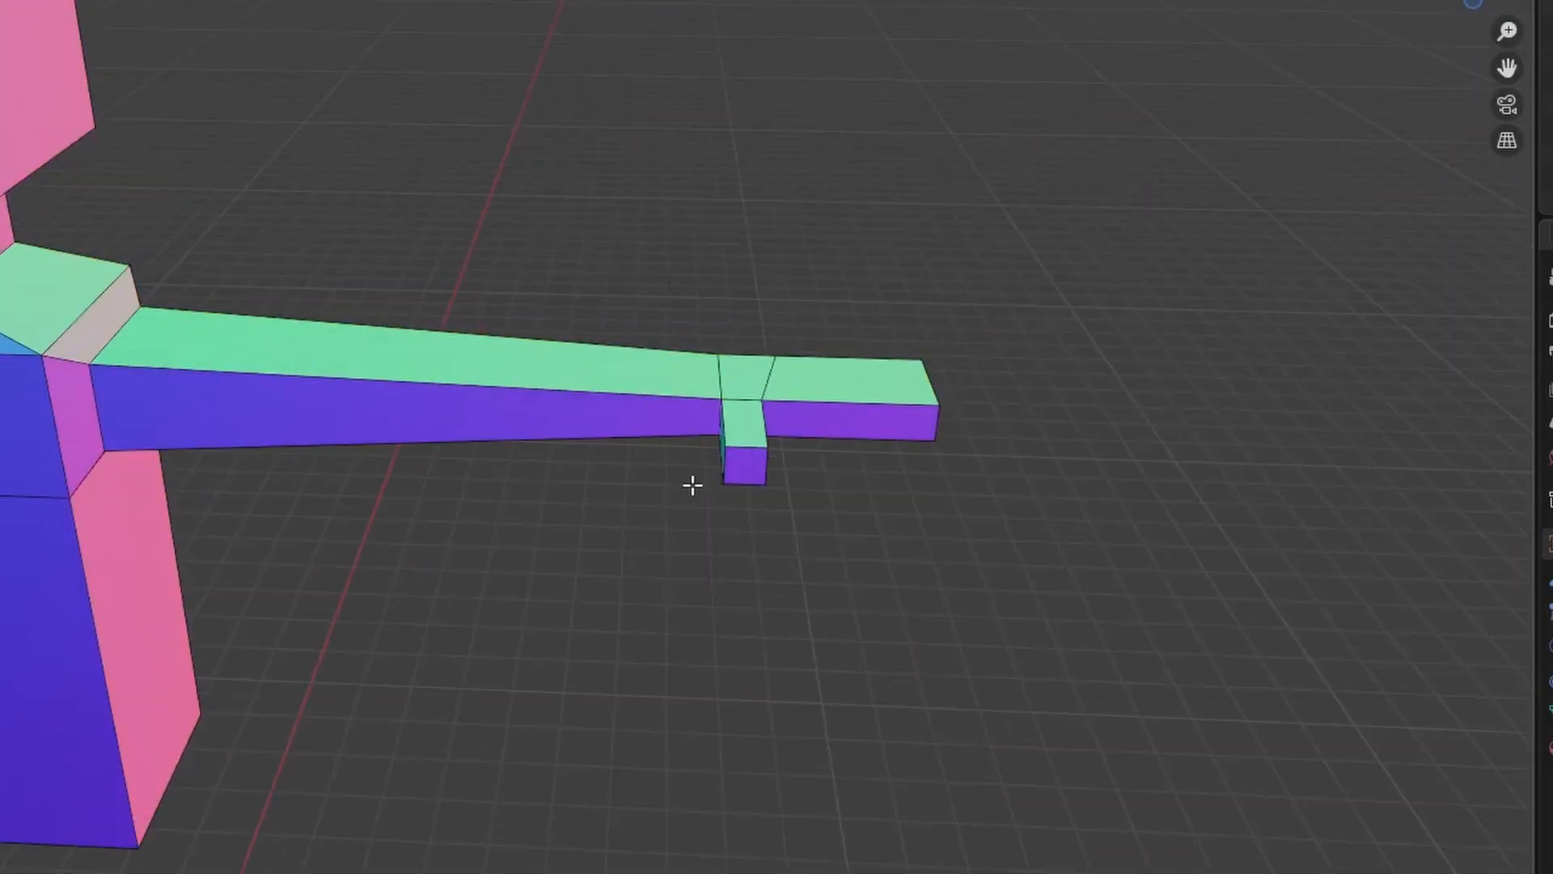
{"action": "left_click", "coordinate": [463, 364]}
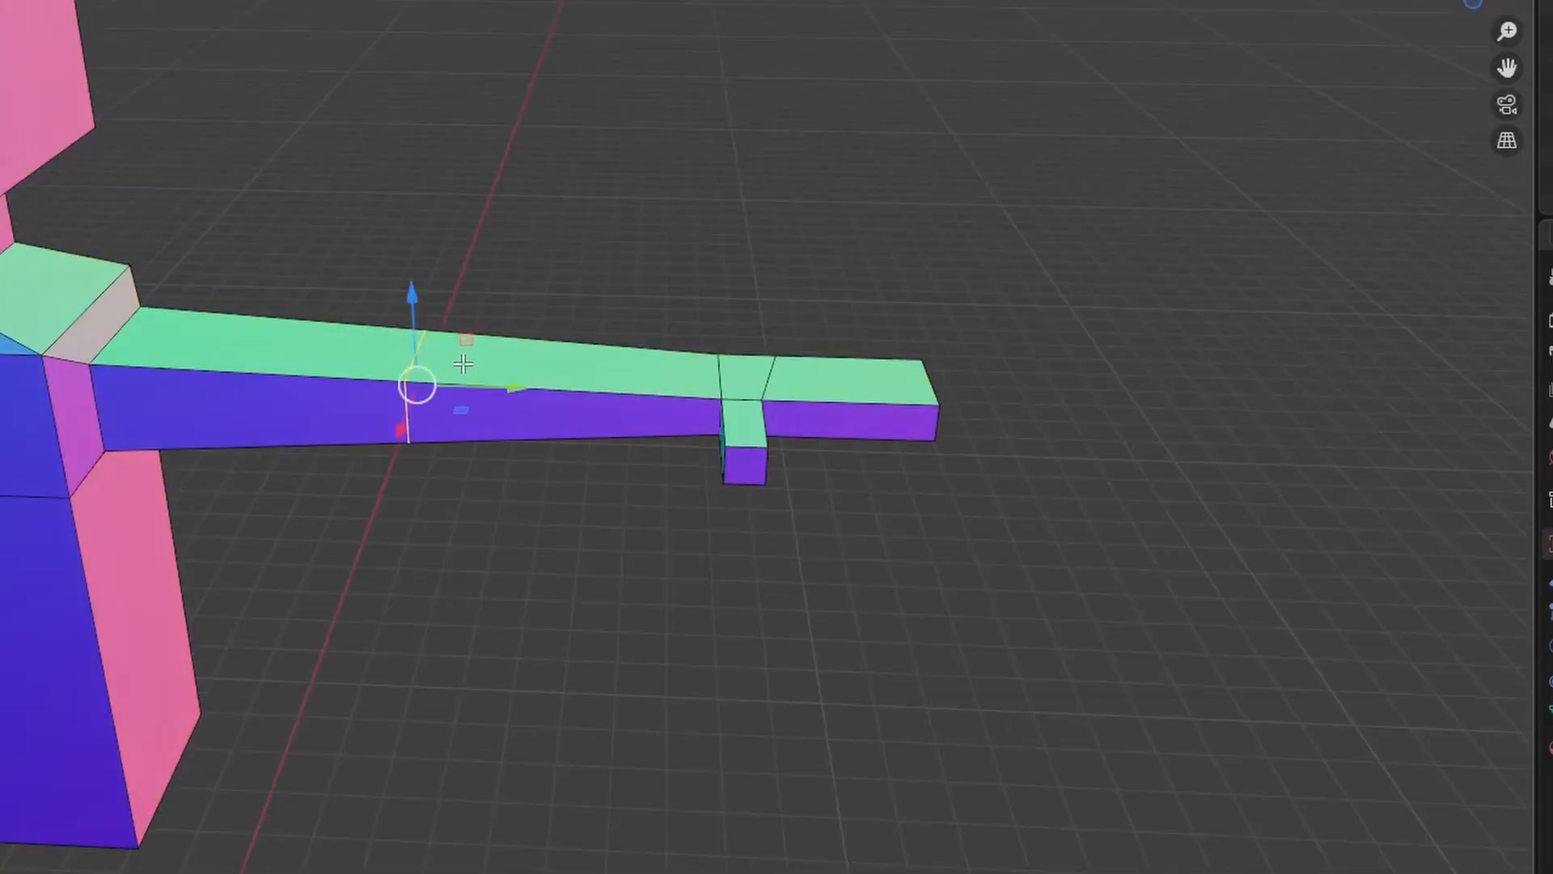
{"action": "key", "text": "ctrl+b"}
{"action": "left_click", "coordinate": [534, 372]}
Step: Add a centered vertical loop cut that divides the torso, neck and head into two halves
{"action": "middle_click_drag", "start_coordinate": [671, 505], "coordinate": [830, 501], "text": "shift"}
{"action": "scroll", "coordinate": [665, 513], "scroll_direction": "down", "scroll_amount": 2}
{"action": "key", "text": "Tab"}
{"action": "middle_click_drag", "start_coordinate": [657, 530], "coordinate": [905, 319]}
{"action": "key", "text": "Tab"}
{"action": "key", "text": "ctrl+r"}
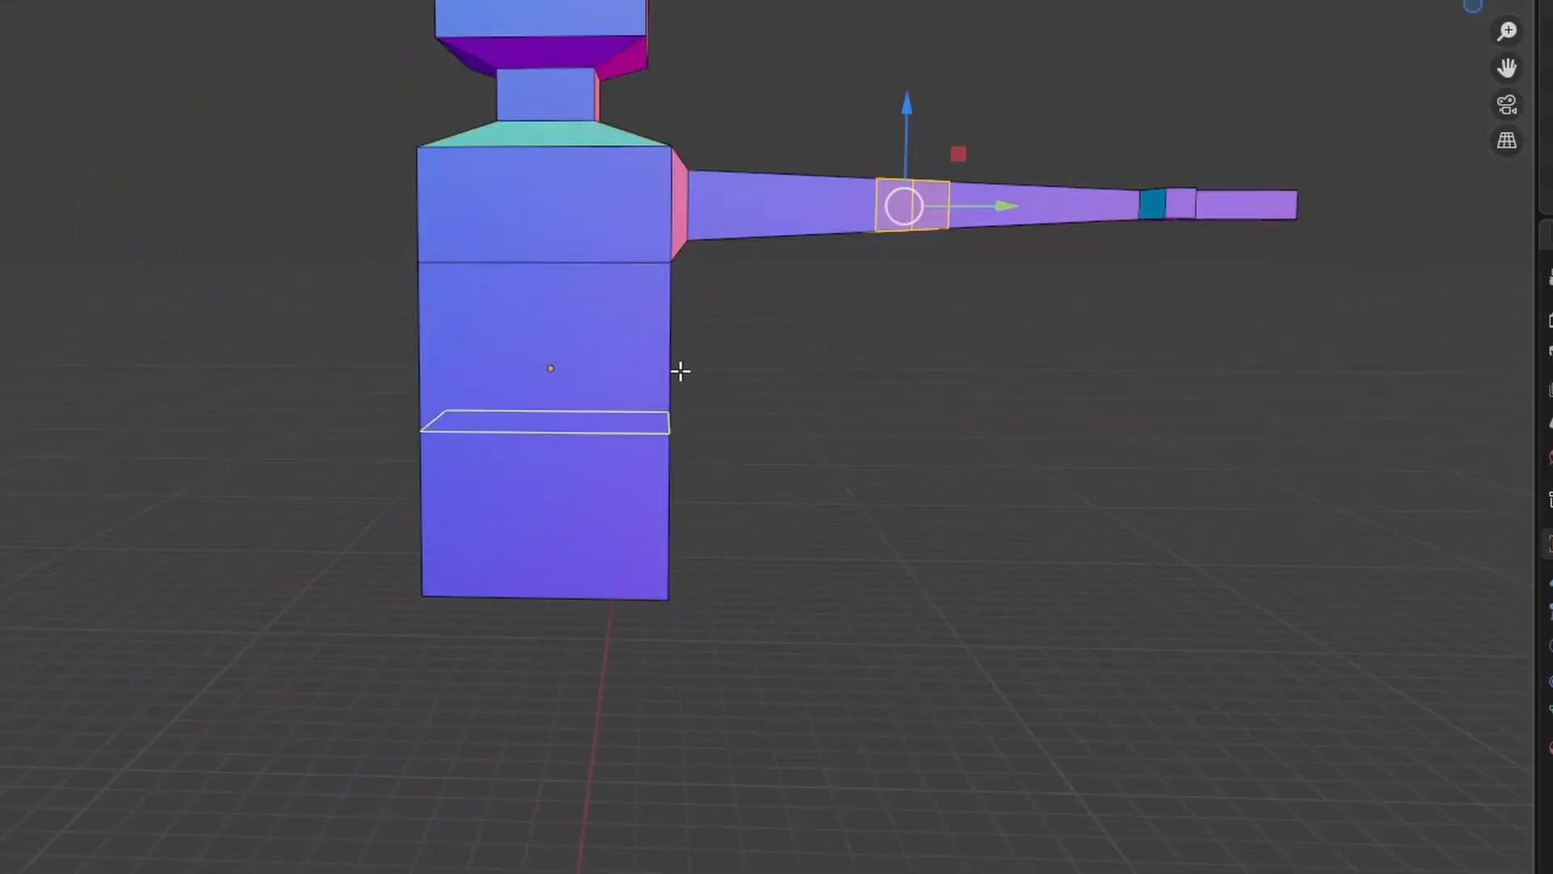
{"action": "left_click", "coordinate": [562, 220]}
{"action": "left_click", "coordinate": [563, 220]}
Step: Extrude the torso's bottom face on the arm side slightly downward to start the hip
{"action": "middle_click_drag", "start_coordinate": [749, 336], "coordinate": [805, 34], "text": "shift"}
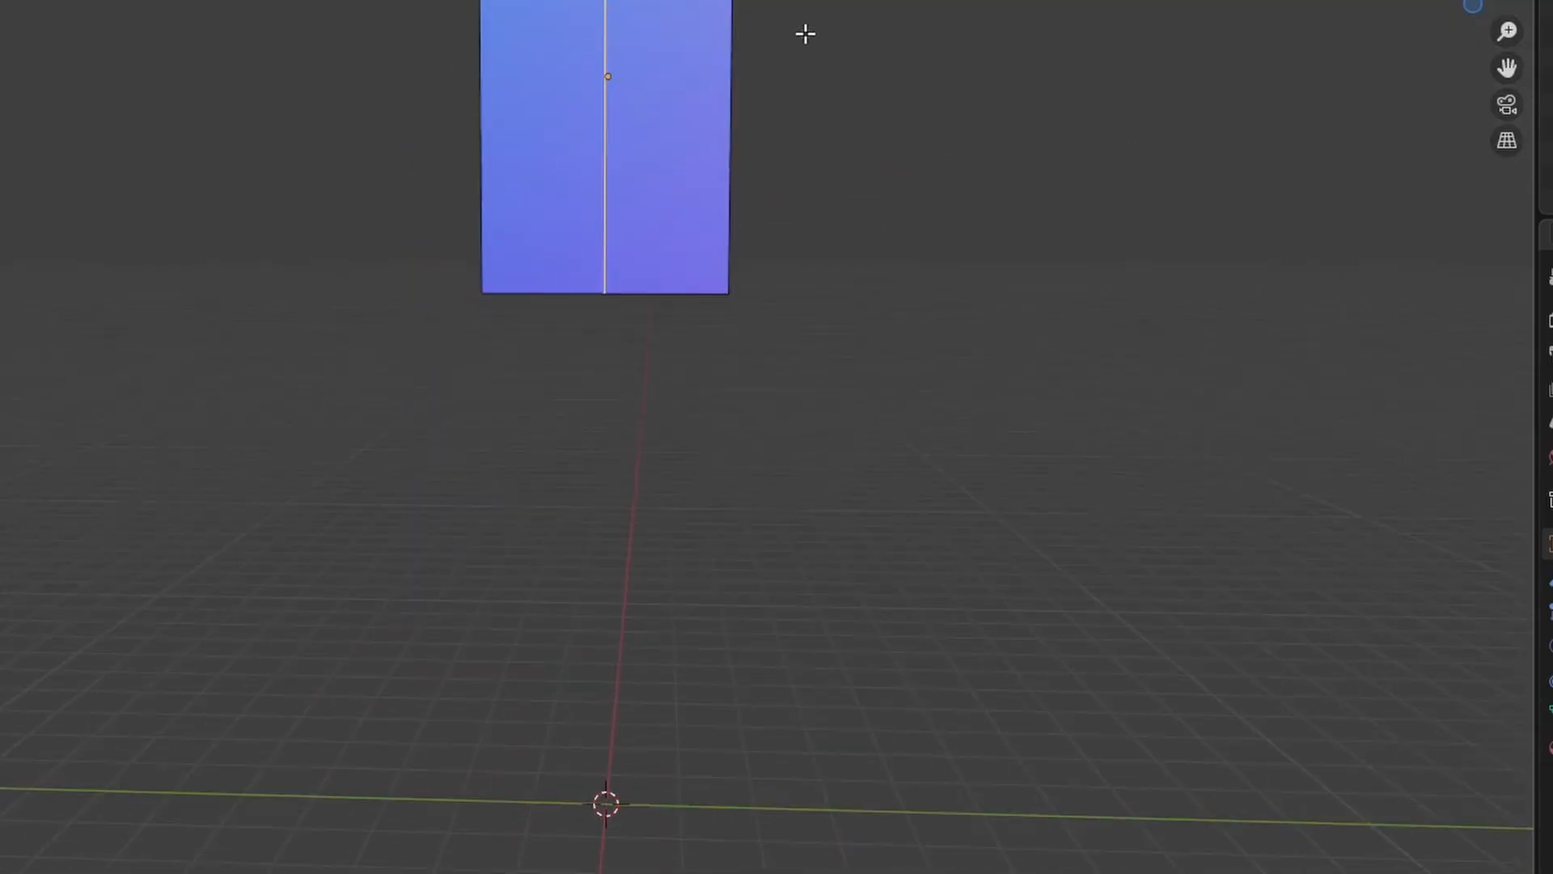
{"action": "middle_click_drag", "start_coordinate": [429, 290], "coordinate": [508, 196]}
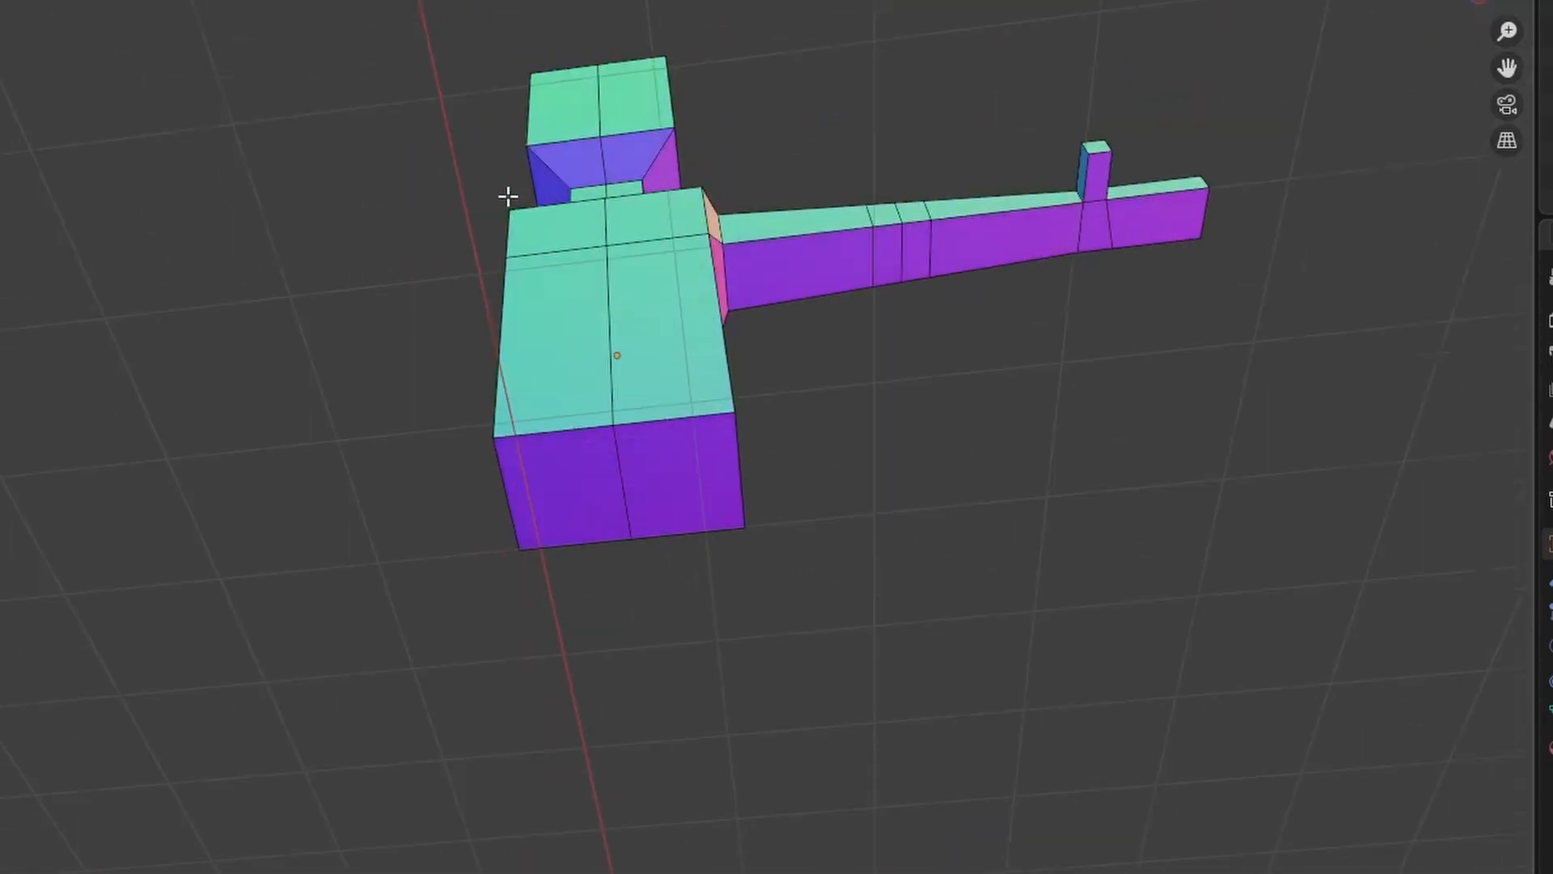
{"action": "left_click", "coordinate": [666, 462]}
{"action": "middle_click_drag", "start_coordinate": [666, 462], "coordinate": [716, 219]}
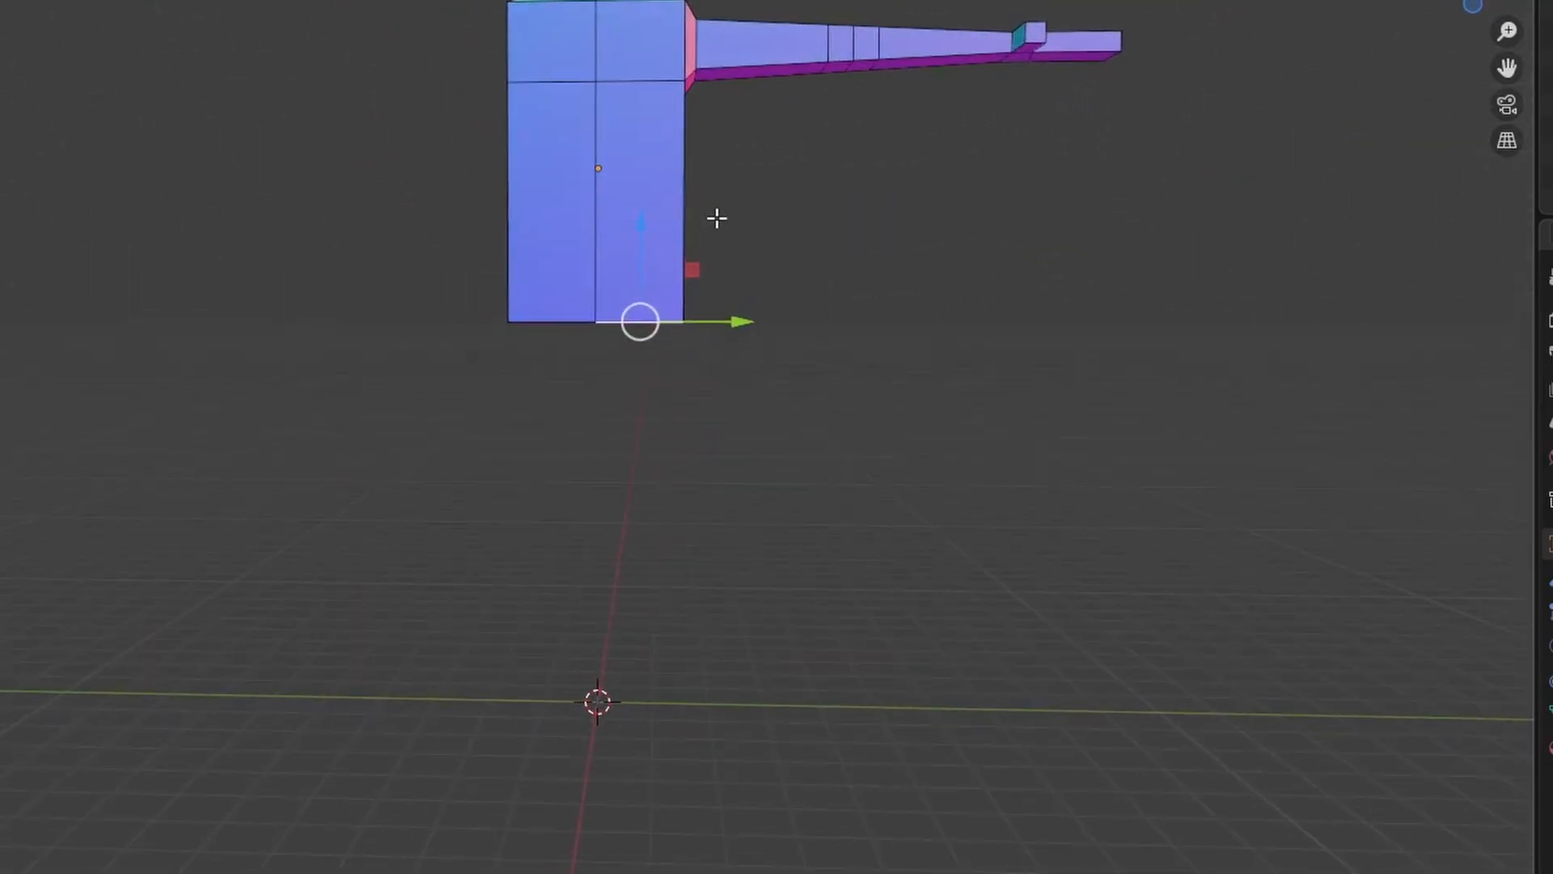
{"action": "key", "text": "e"}
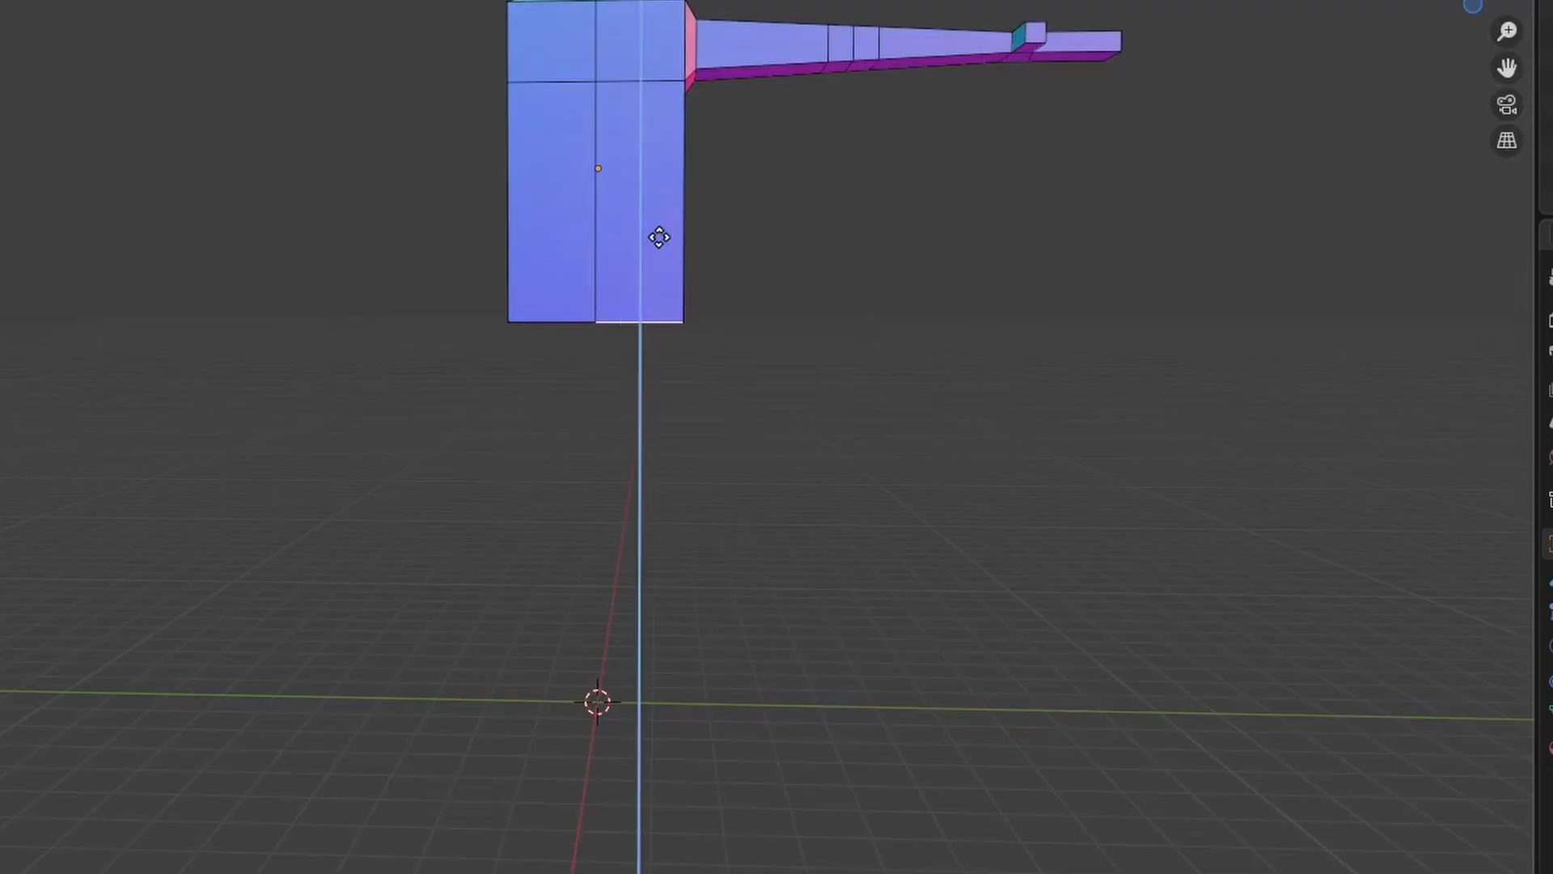
{"action": "left_click", "coordinate": [657, 251]}
Step: Scale the extruded hip face inward to about three quarters of its width to taper the hip
{"action": "key", "text": "s"}
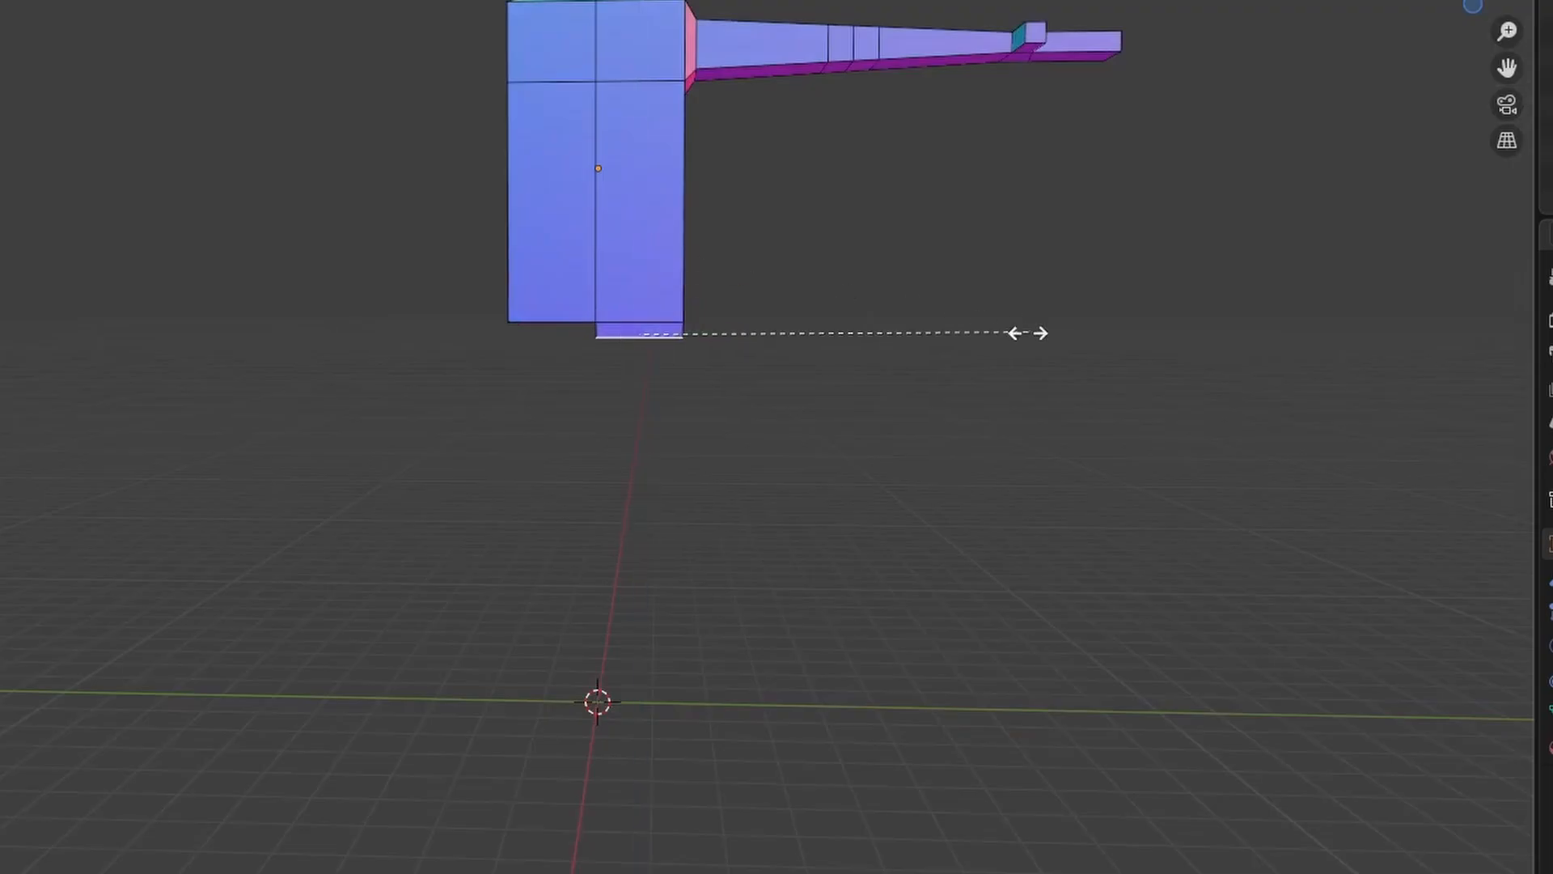
{"action": "left_click", "coordinate": [945, 331]}
{"action": "key", "text": "KP_1"}
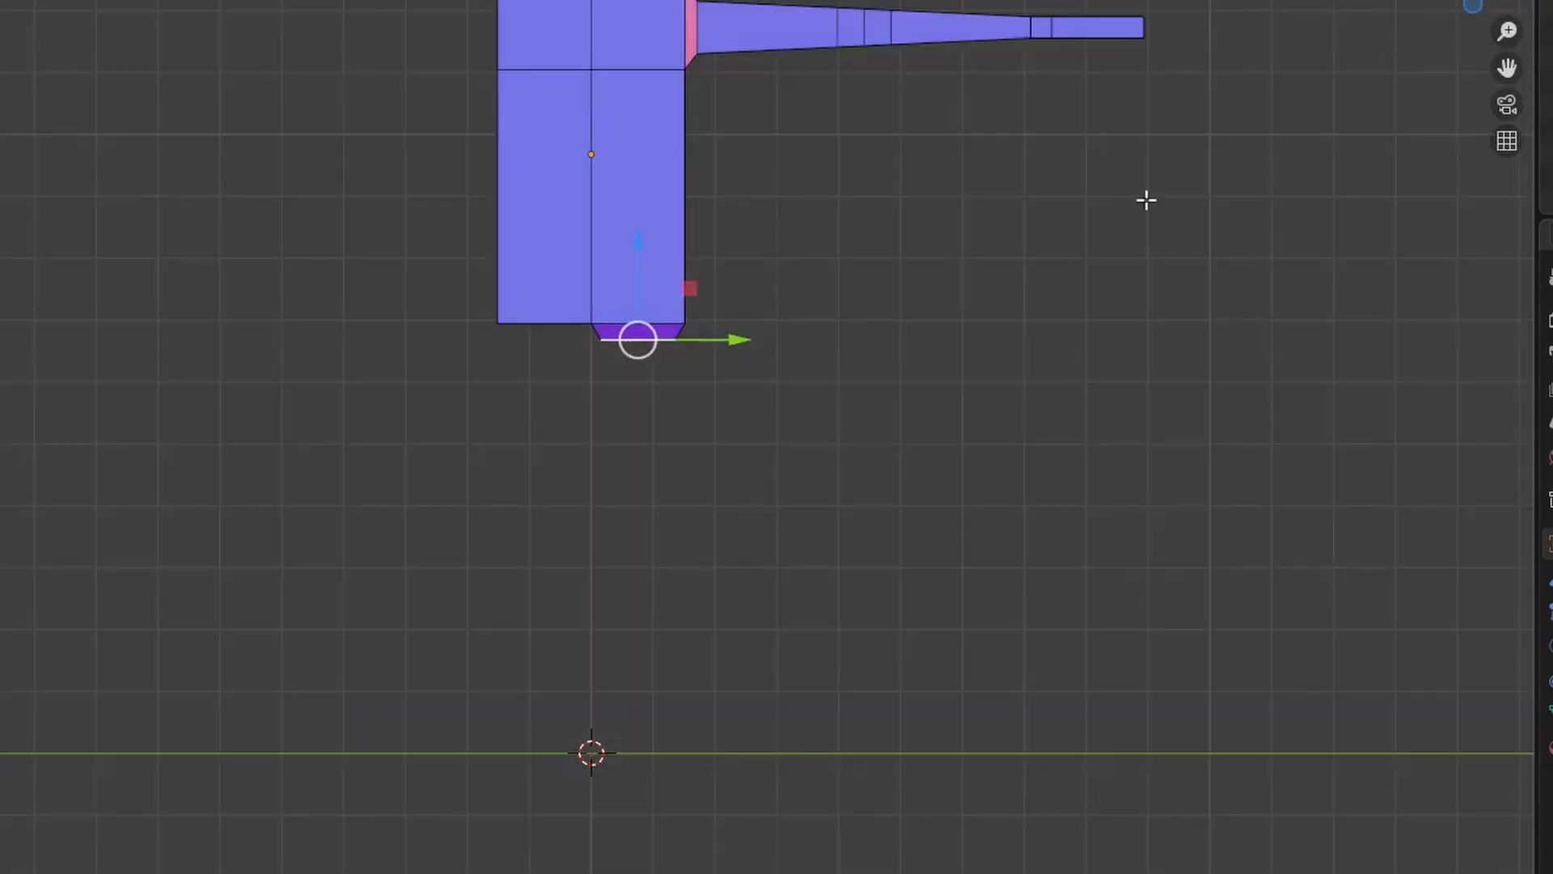
{"action": "scroll", "coordinate": [1144, 197], "scroll_direction": "up", "scroll_amount": 3}
{"action": "key", "text": "s"}
{"action": "left_click", "coordinate": [1037, 268]}
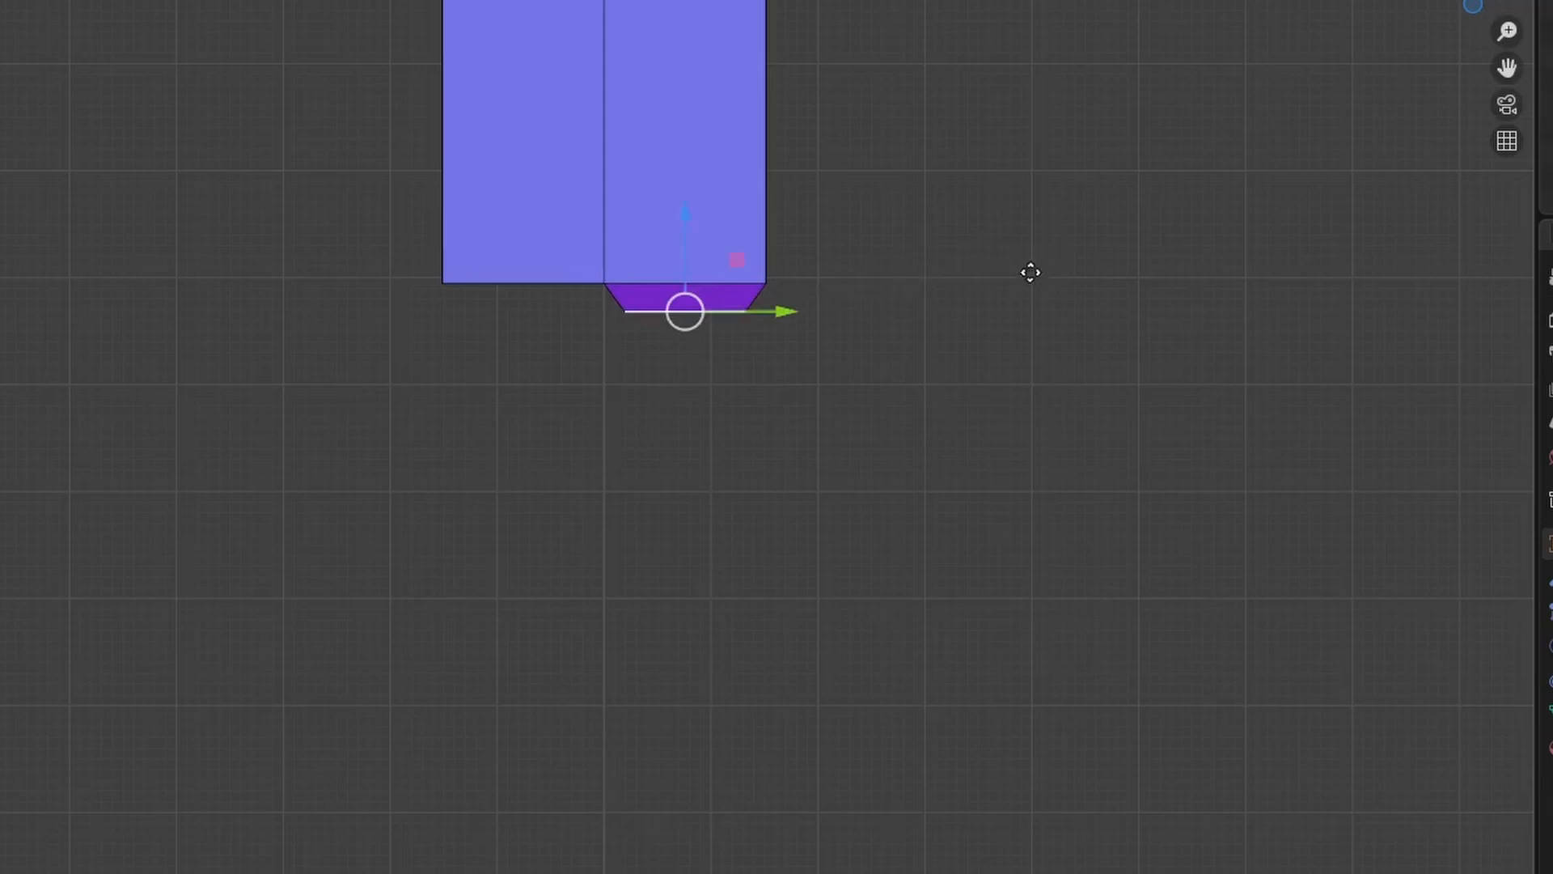
{"action": "key", "text": "e"}
{"action": "left_click", "coordinate": [963, 675]}
{"action": "scroll", "coordinate": [968, 464], "scroll_direction": "down", "scroll_amount": 3}
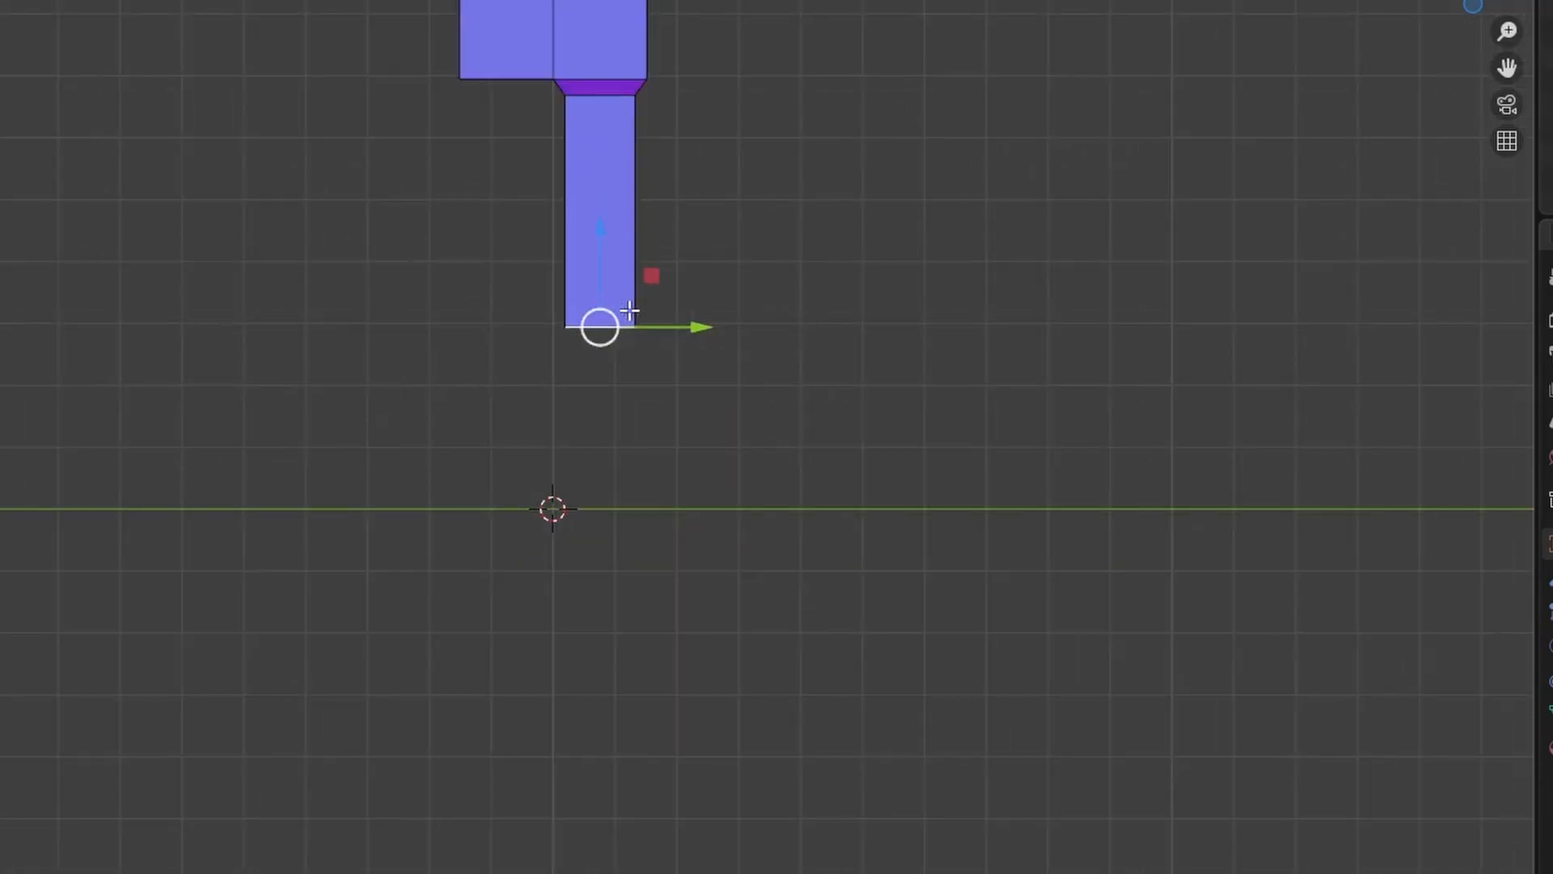
{"action": "key", "text": "e"}
{"action": "left_click", "coordinate": [612, 369]}
{"action": "key", "text": "ctrl+z"}
{"action": "key", "text": "ctrl+z"}
Step: Scale the hip's bottom face slightly smaller and extrude it downward into a long leg ending just above the ground
{"action": "key", "text": "s"}
{"action": "left_click", "coordinate": [748, 338]}
{"action": "key", "text": "e"}
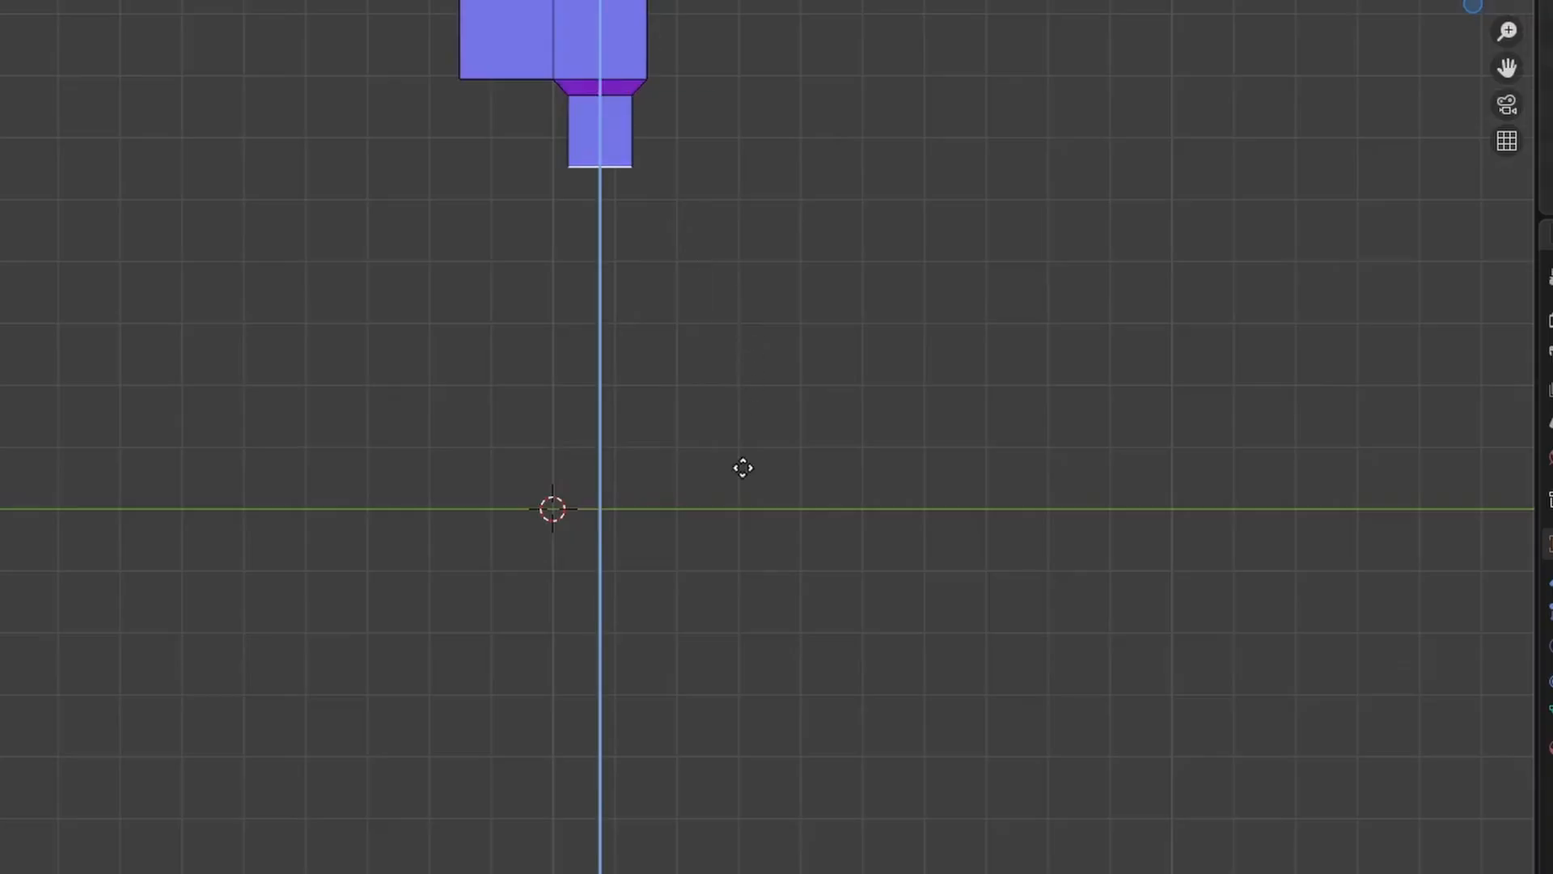
{"action": "left_click", "coordinate": [728, 685]}
Step: Scale the leg's bottom face to about 60% of its width and extrude it down almost to the ground line
{"action": "key", "text": "s"}
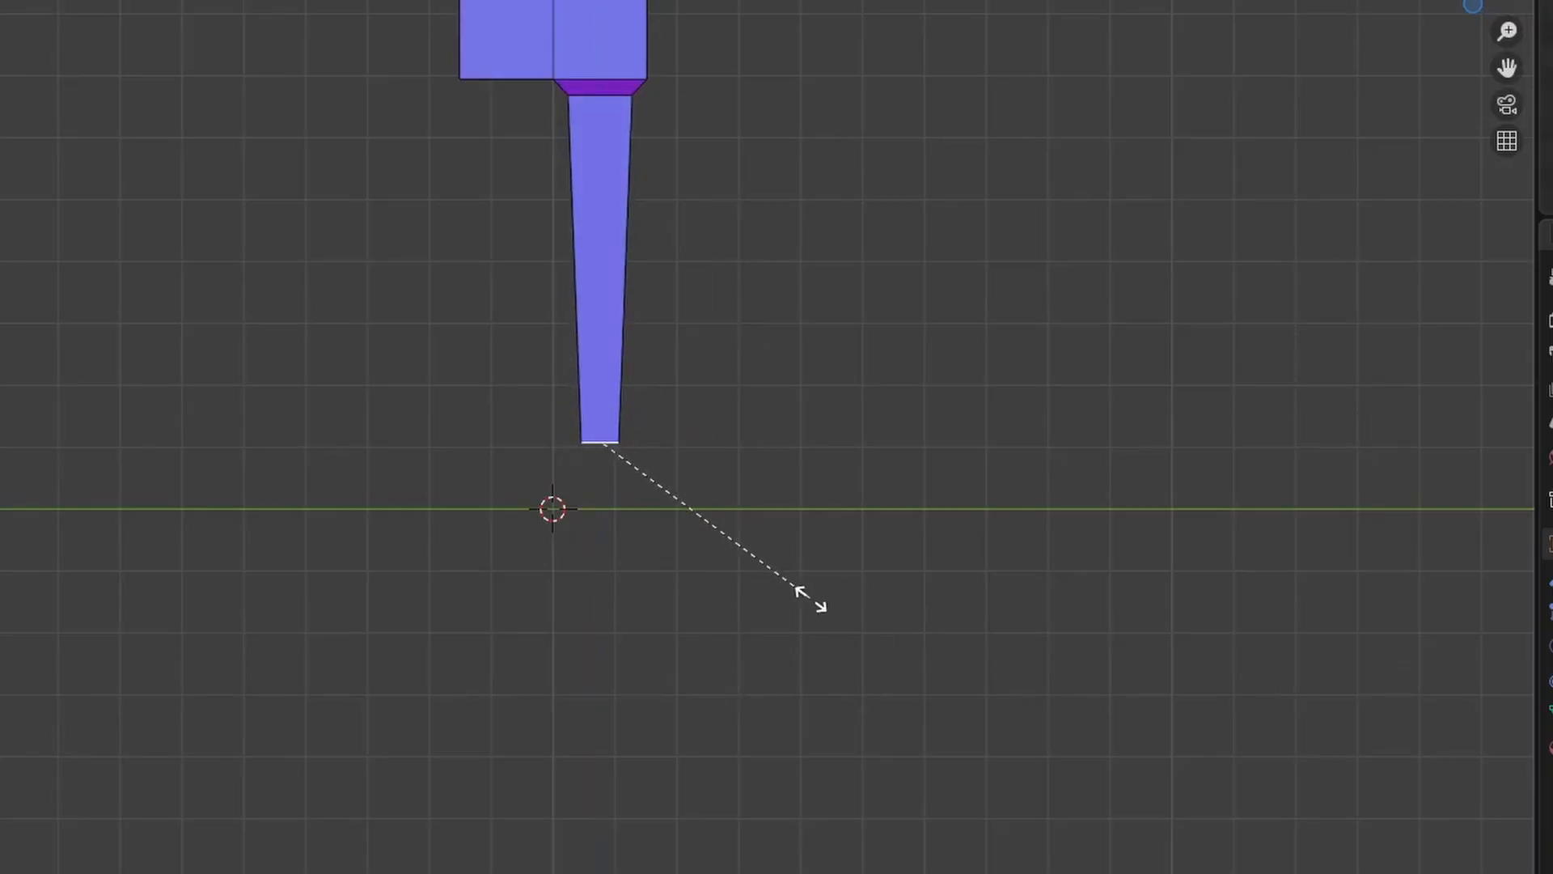
{"action": "left_click", "coordinate": [817, 598]}
{"action": "key", "text": "e"}
{"action": "left_click", "coordinate": [829, 656]}
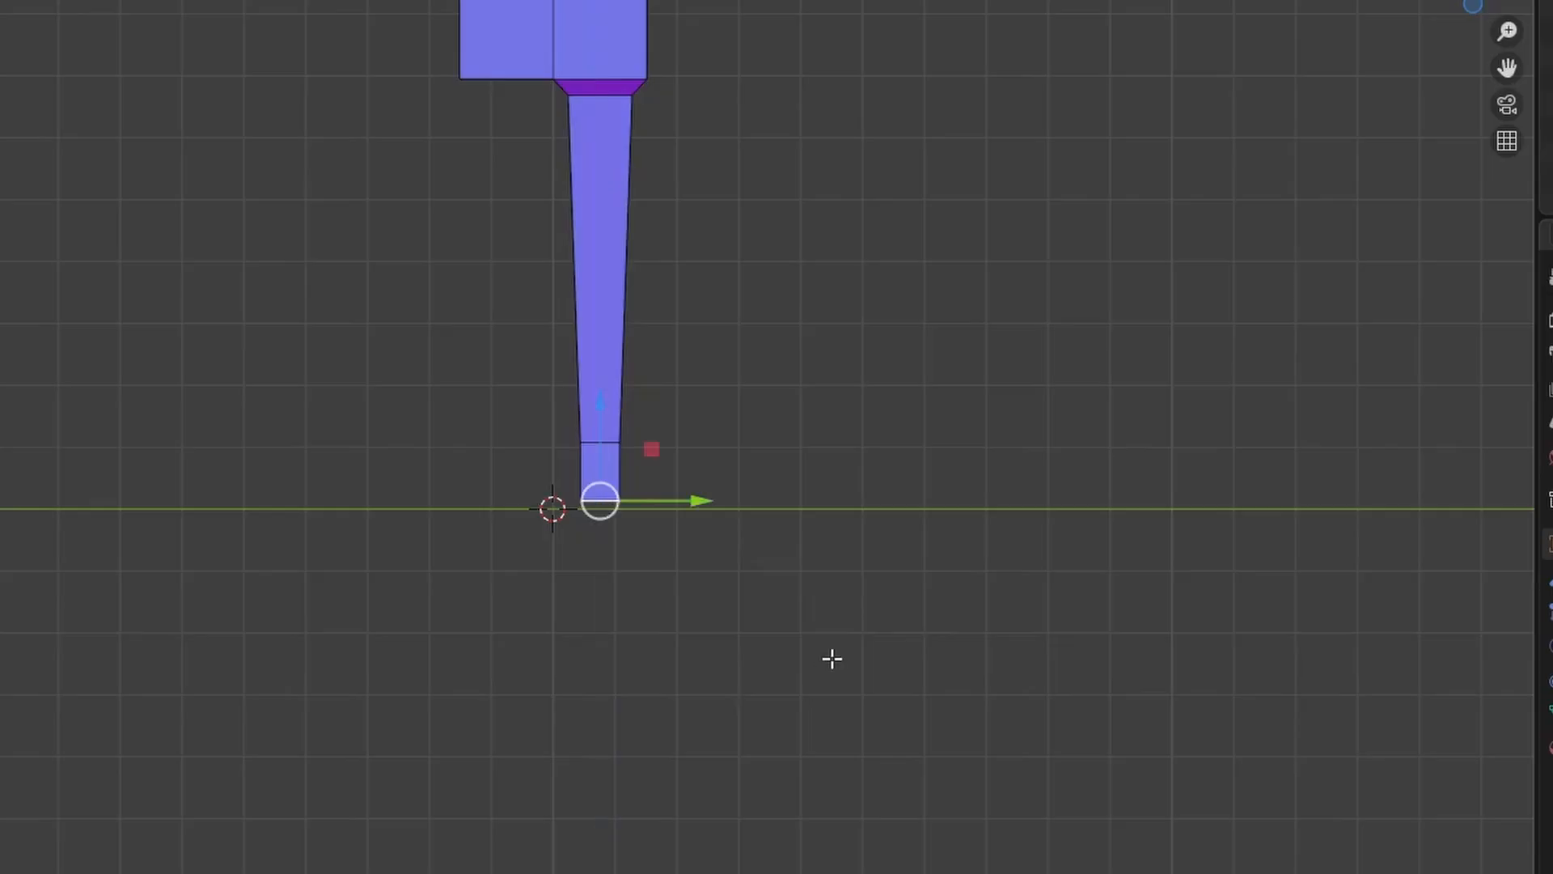
{"action": "middle_click_drag", "start_coordinate": [832, 655], "coordinate": [491, 564]}
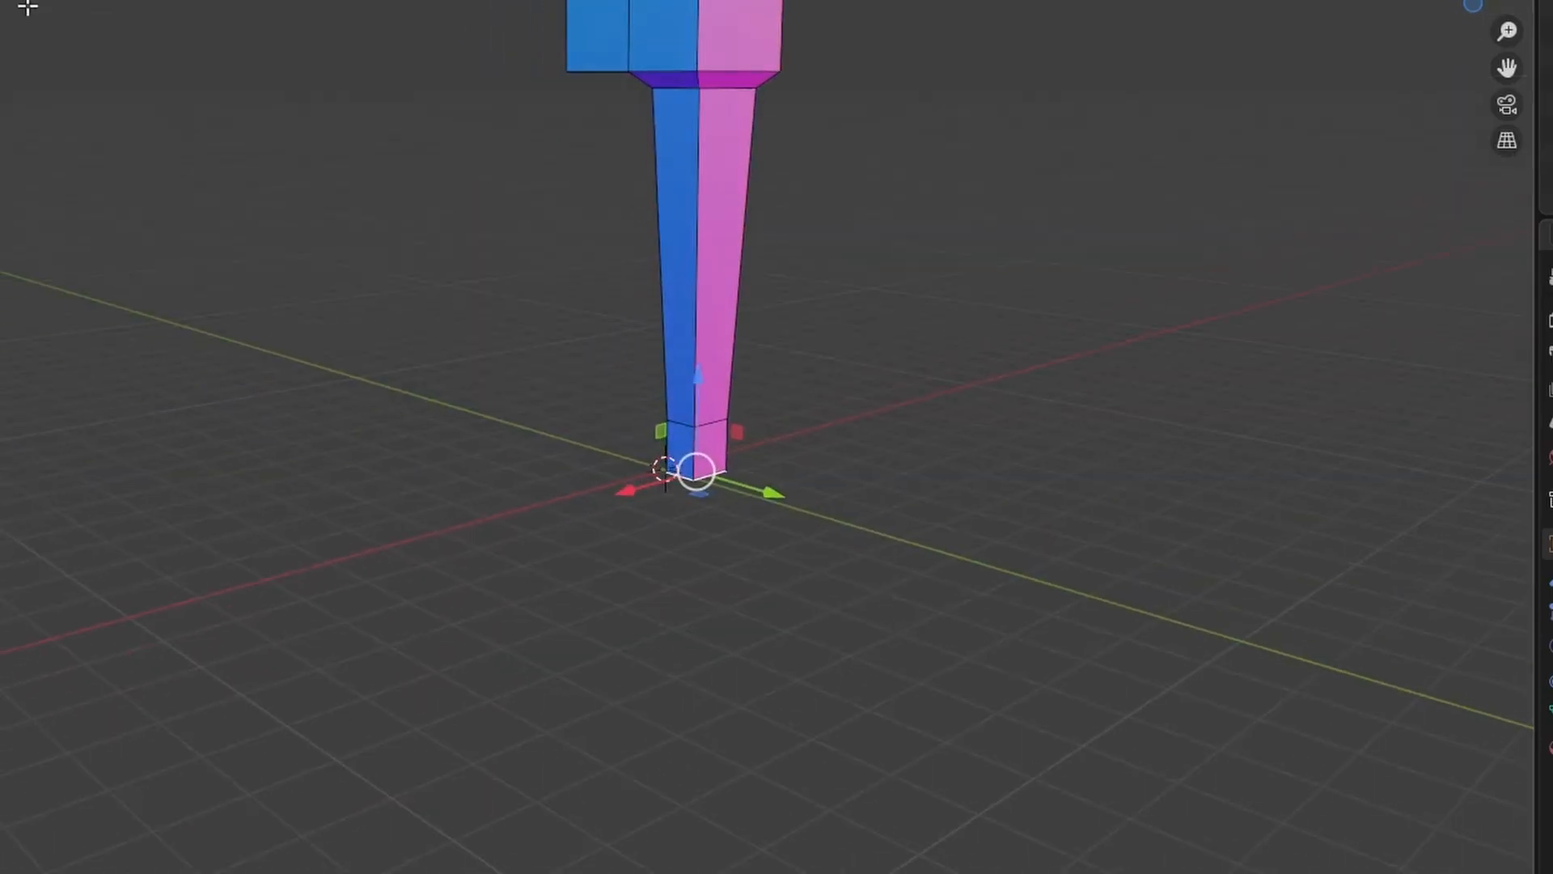
Step: Enable Absolute Increment Snap with Increment as the snap target
{"action": "left_click", "coordinate": [1475, 20]}
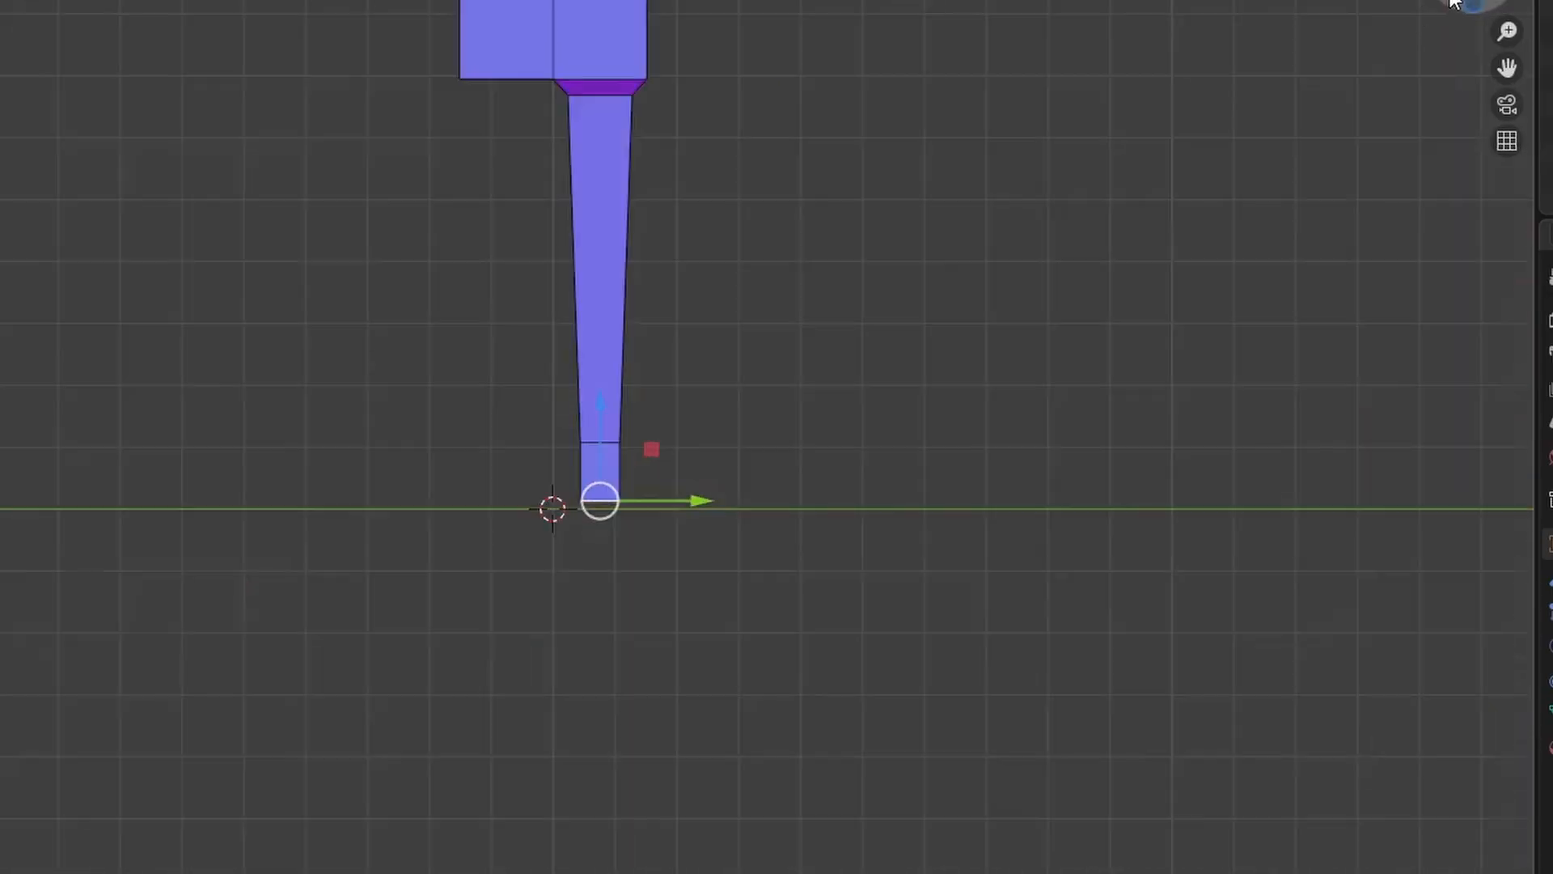
{"action": "scroll", "coordinate": [648, 621], "scroll_direction": "up", "scroll_amount": 4}
{"action": "mouse_move", "coordinate": [642, 637]}
{"action": "left_mouse_down"}
{"action": "mouse_move", "coordinate": [638, 596]}
{"action": "mouse_move", "coordinate": [644, 610]}
{"action": "left_mouse_up"}
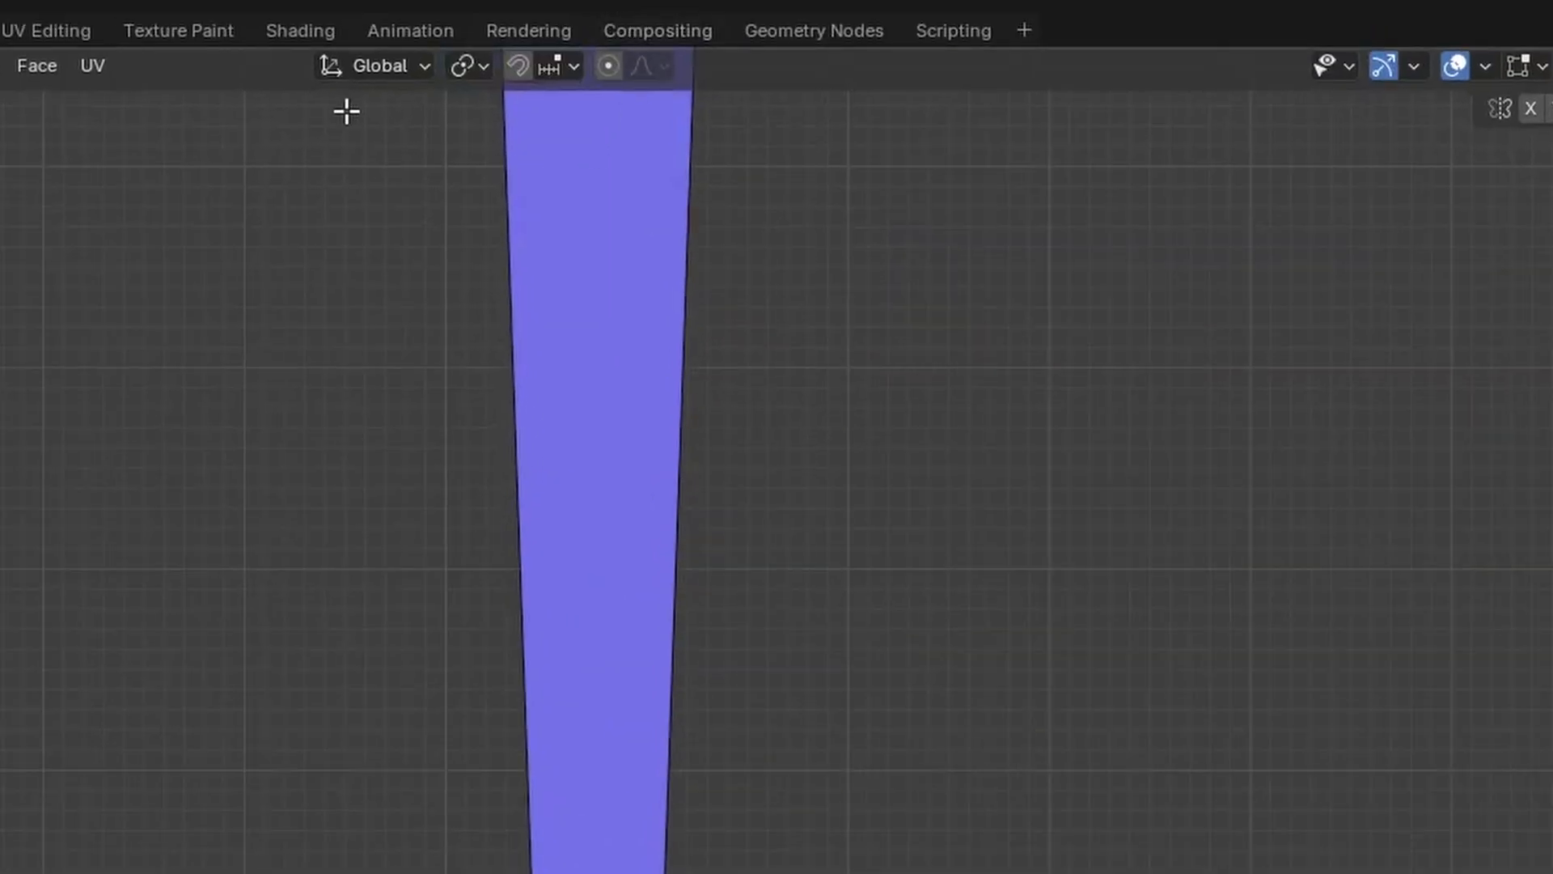
{"action": "left_click", "coordinate": [484, 66]}
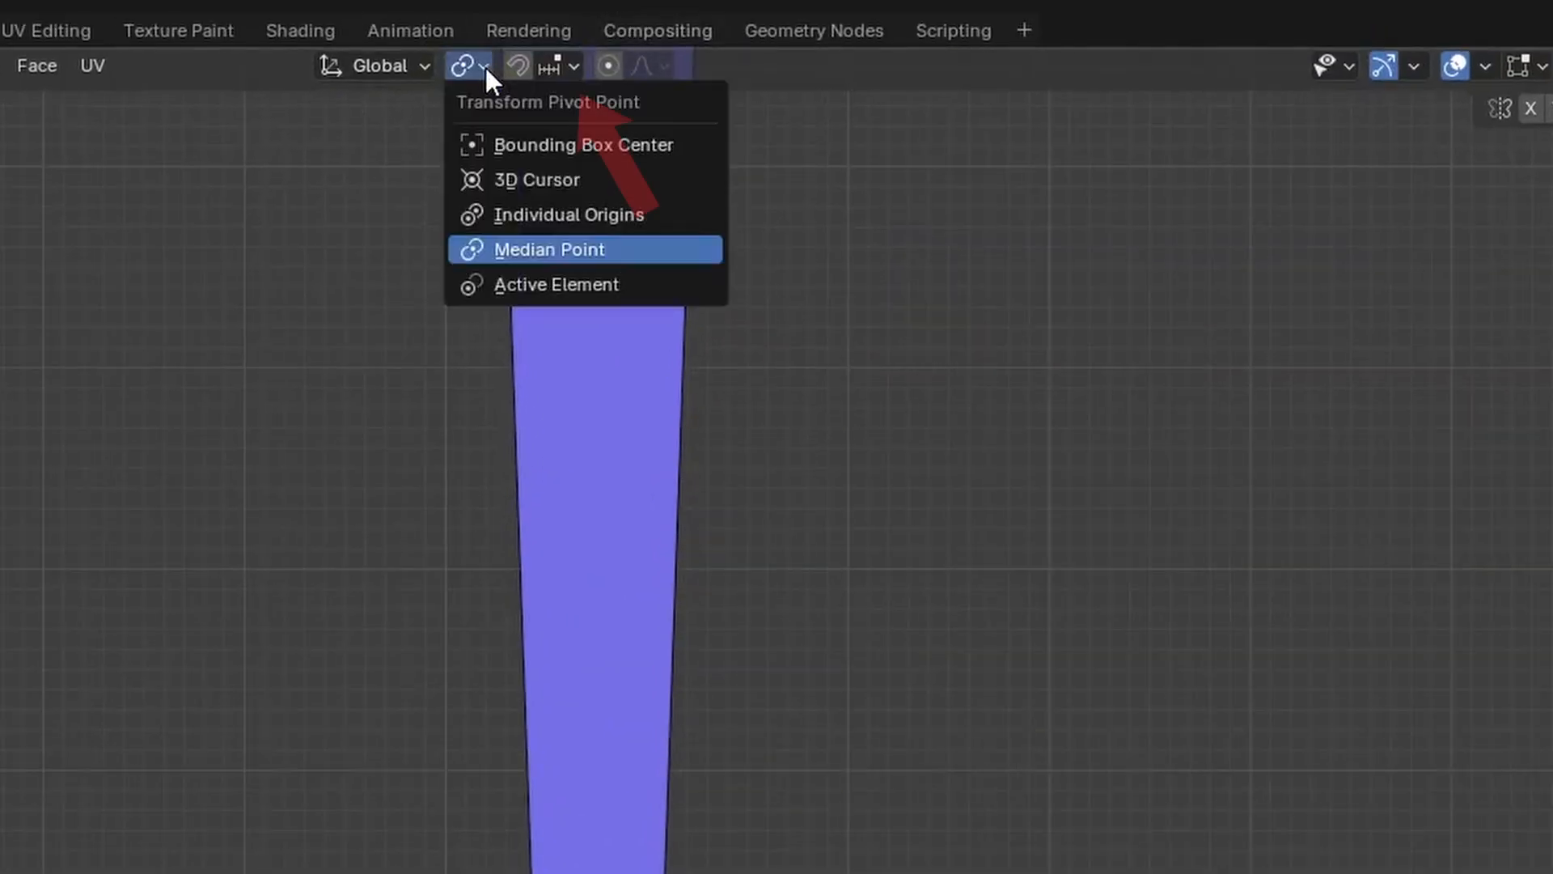
{"action": "left_click", "coordinate": [412, 66]}
{"action": "left_click", "coordinate": [573, 67]}
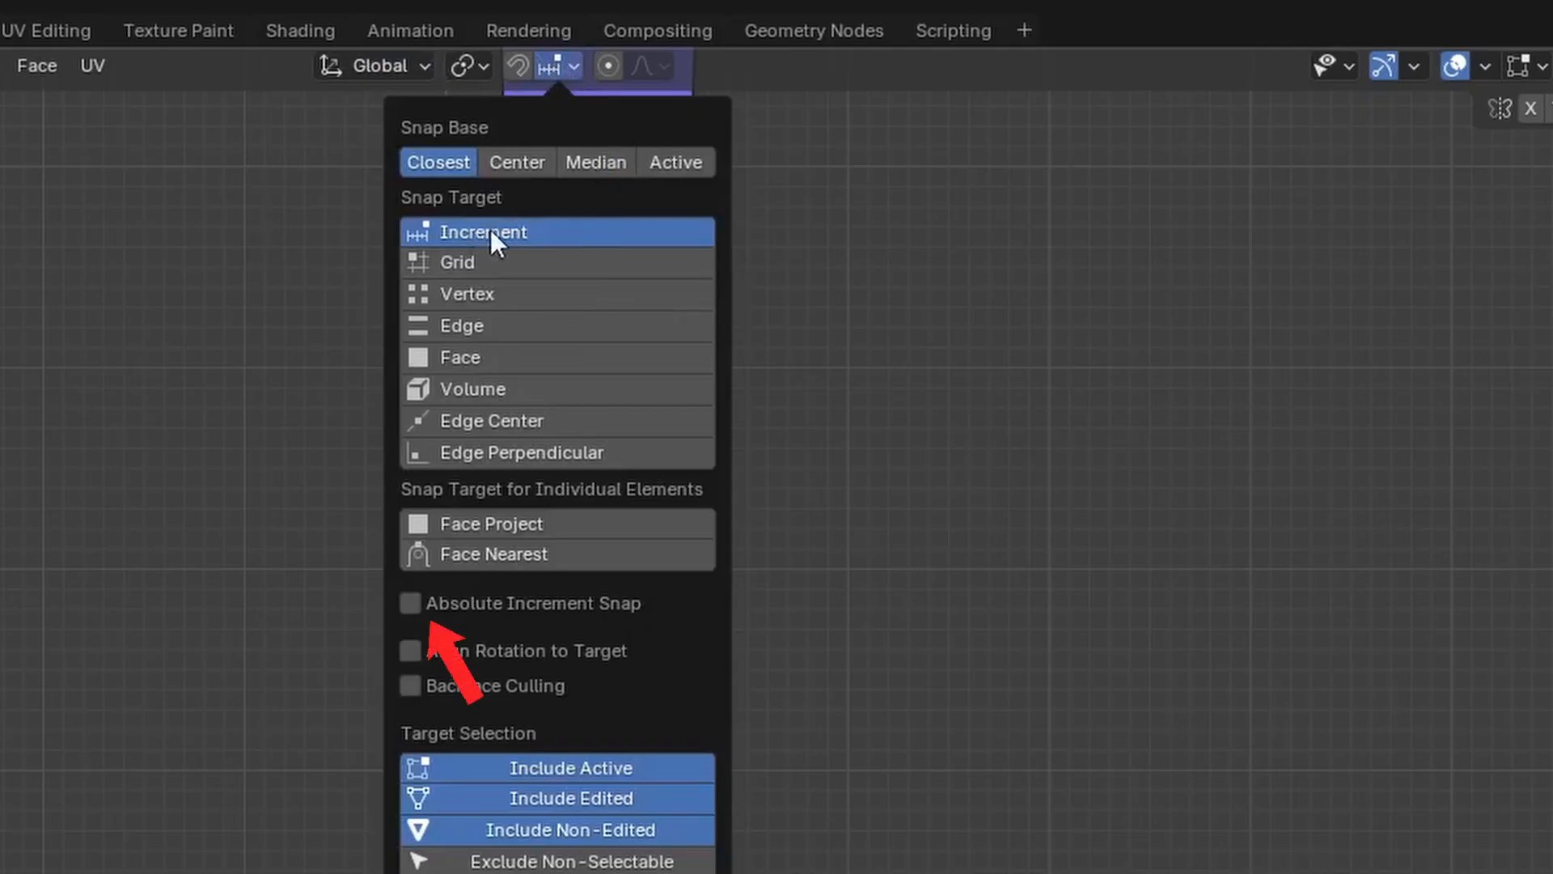
{"action": "left_click", "coordinate": [585, 618]}
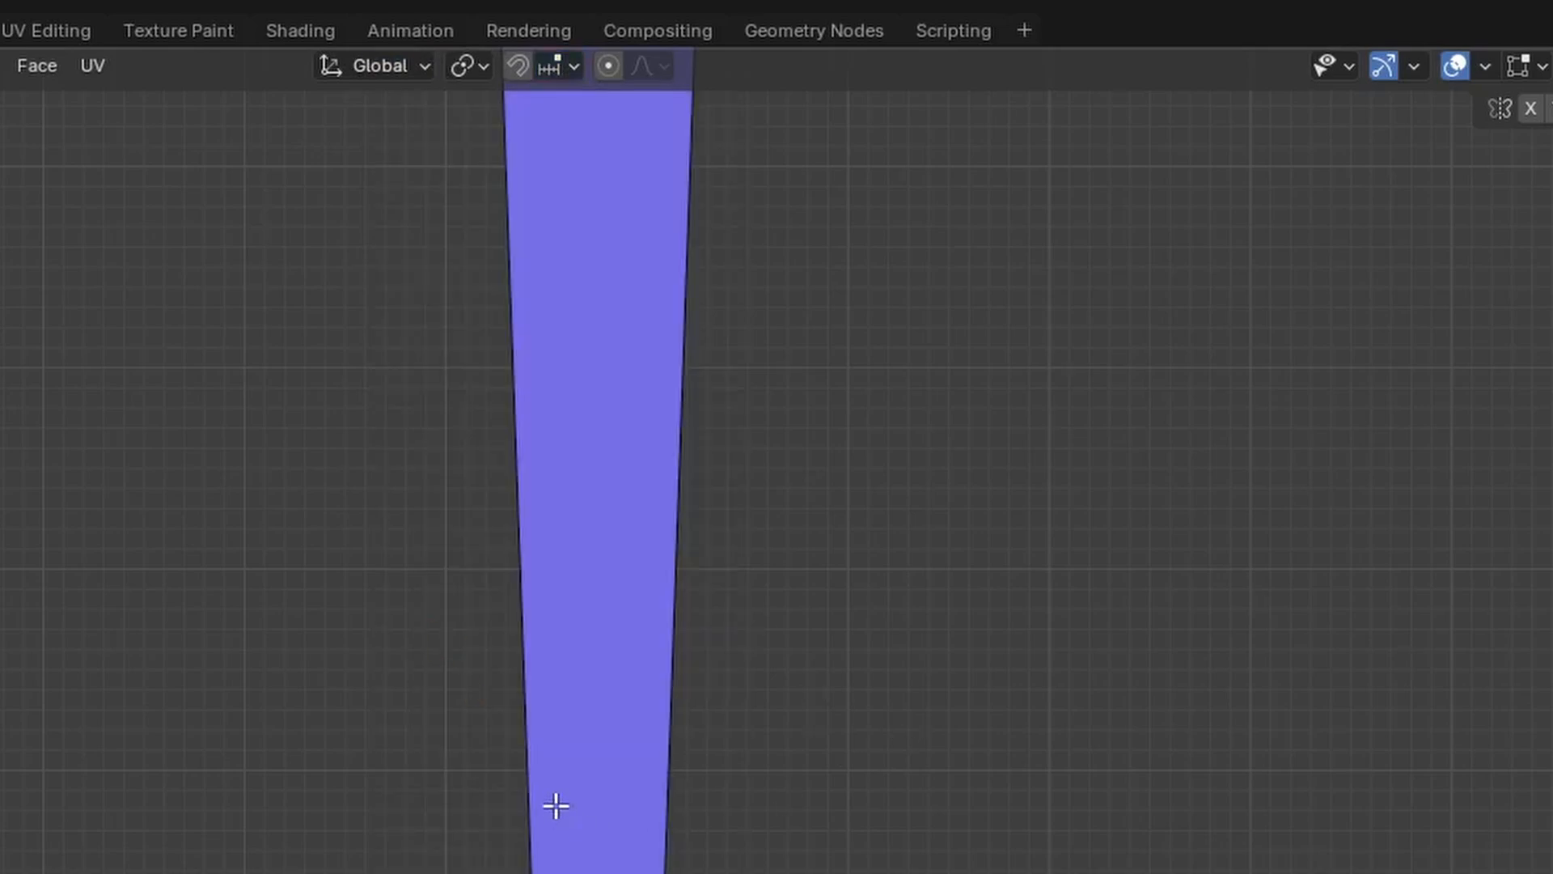
{"action": "scroll", "coordinate": [512, 744], "scroll_direction": "down", "scroll_amount": 1}
{"action": "key", "text": "ctrl+r"}
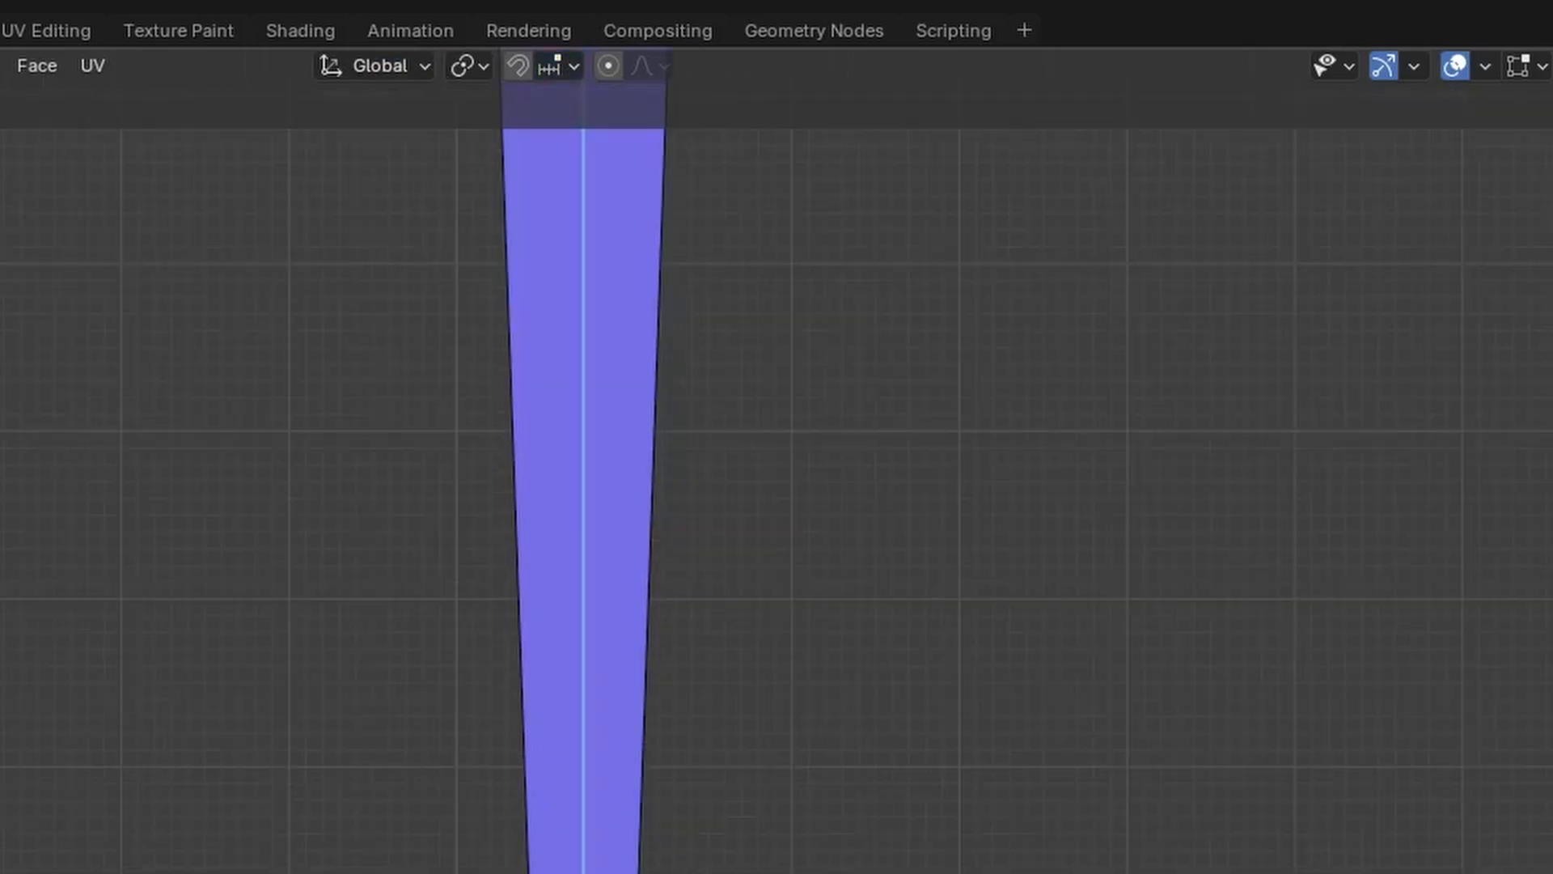
{"action": "key", "text": "Escape"}
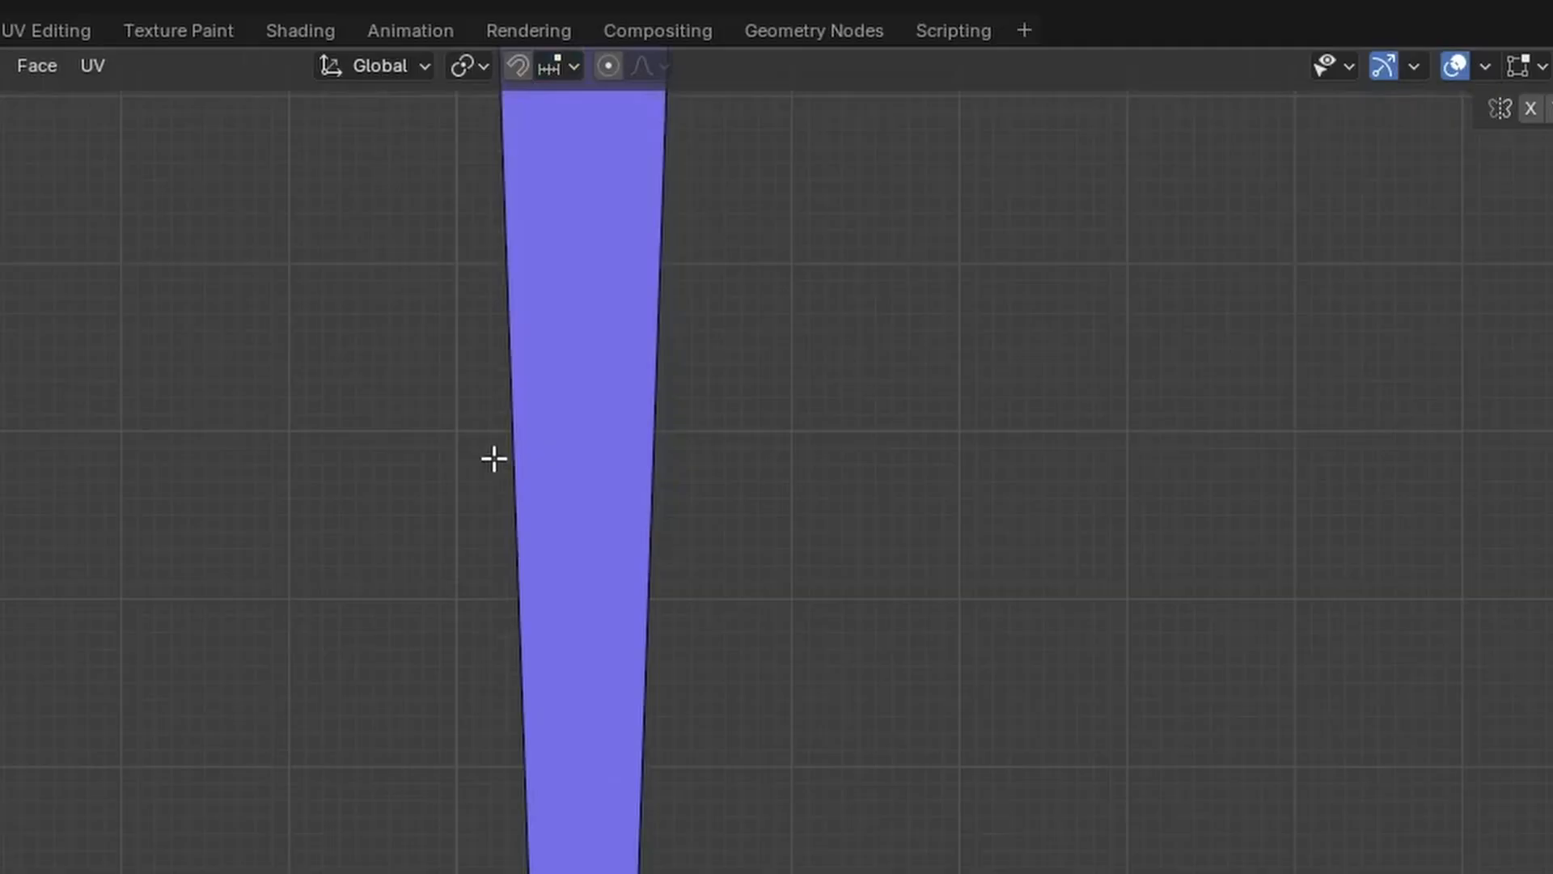
{"action": "left_click", "coordinate": [397, 75]}
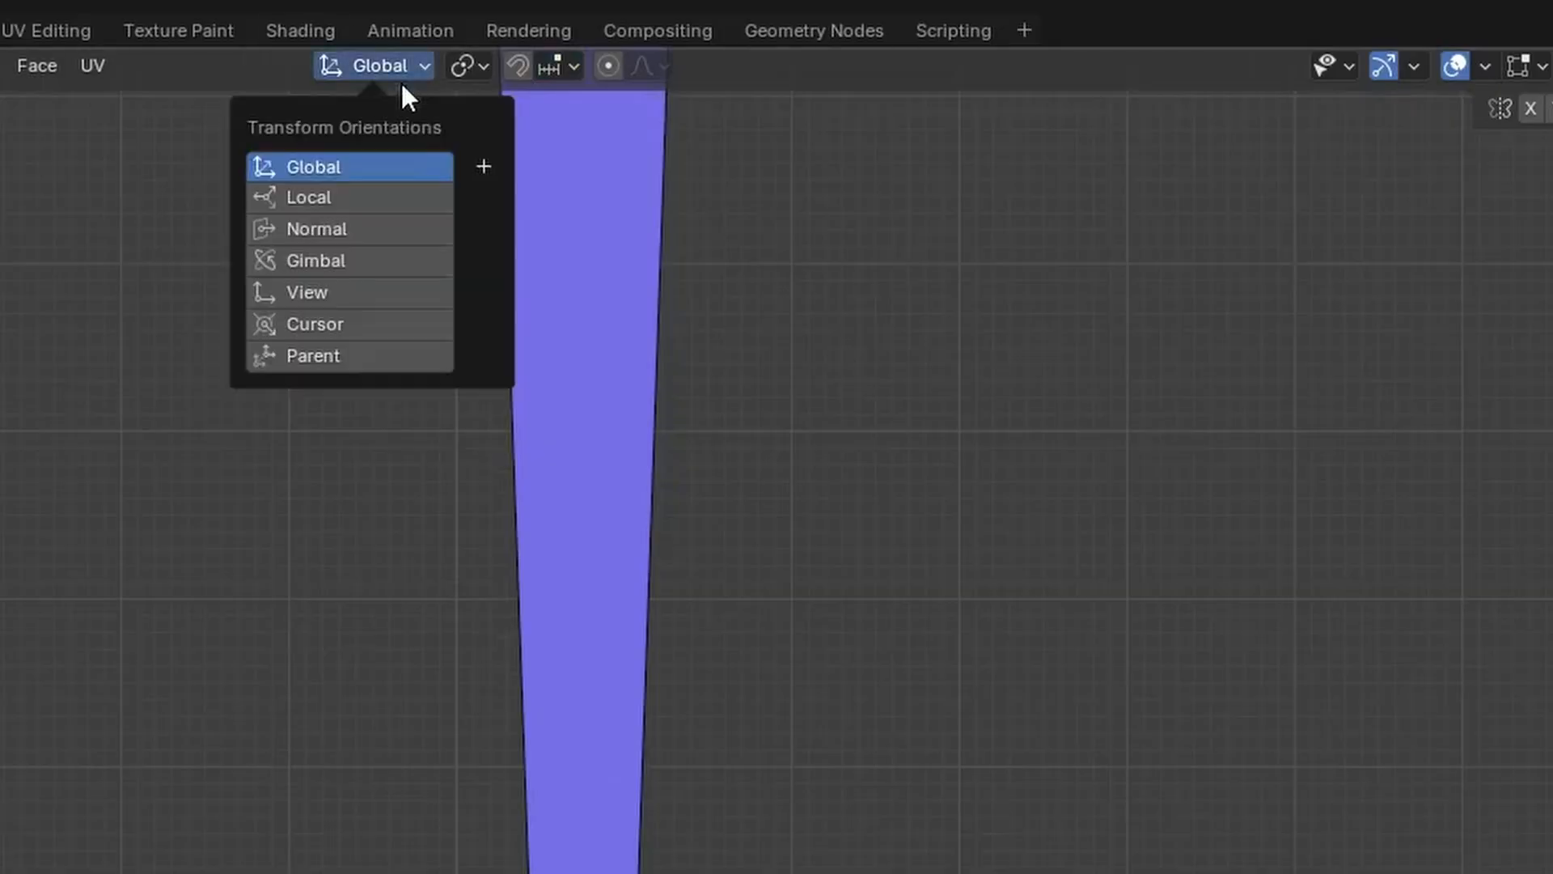
{"action": "left_click", "coordinate": [551, 70]}
{"action": "left_click", "coordinate": [647, 603]}
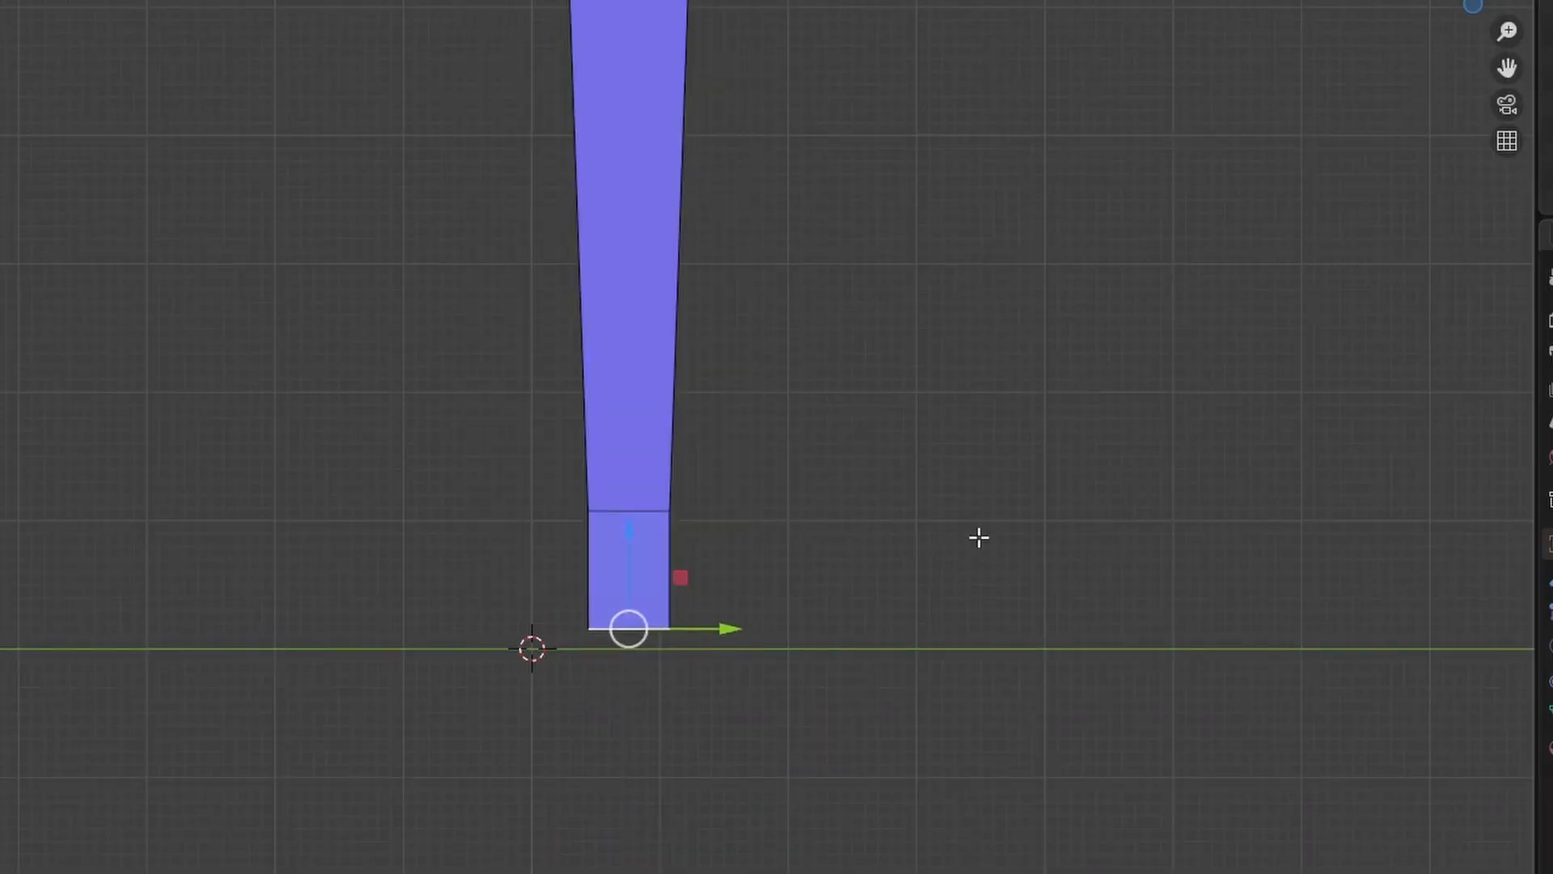
Step: Lower the leg's bottom face so it snaps exactly onto the ground line
{"action": "left_click", "coordinate": [644, 627]}
{"action": "middle_click_drag", "start_coordinate": [660, 652], "coordinate": [618, 648]}
{"action": "key", "text": "KP_1"}
{"action": "left_click_drag", "start_coordinate": [618, 549], "coordinate": [649, 569]}
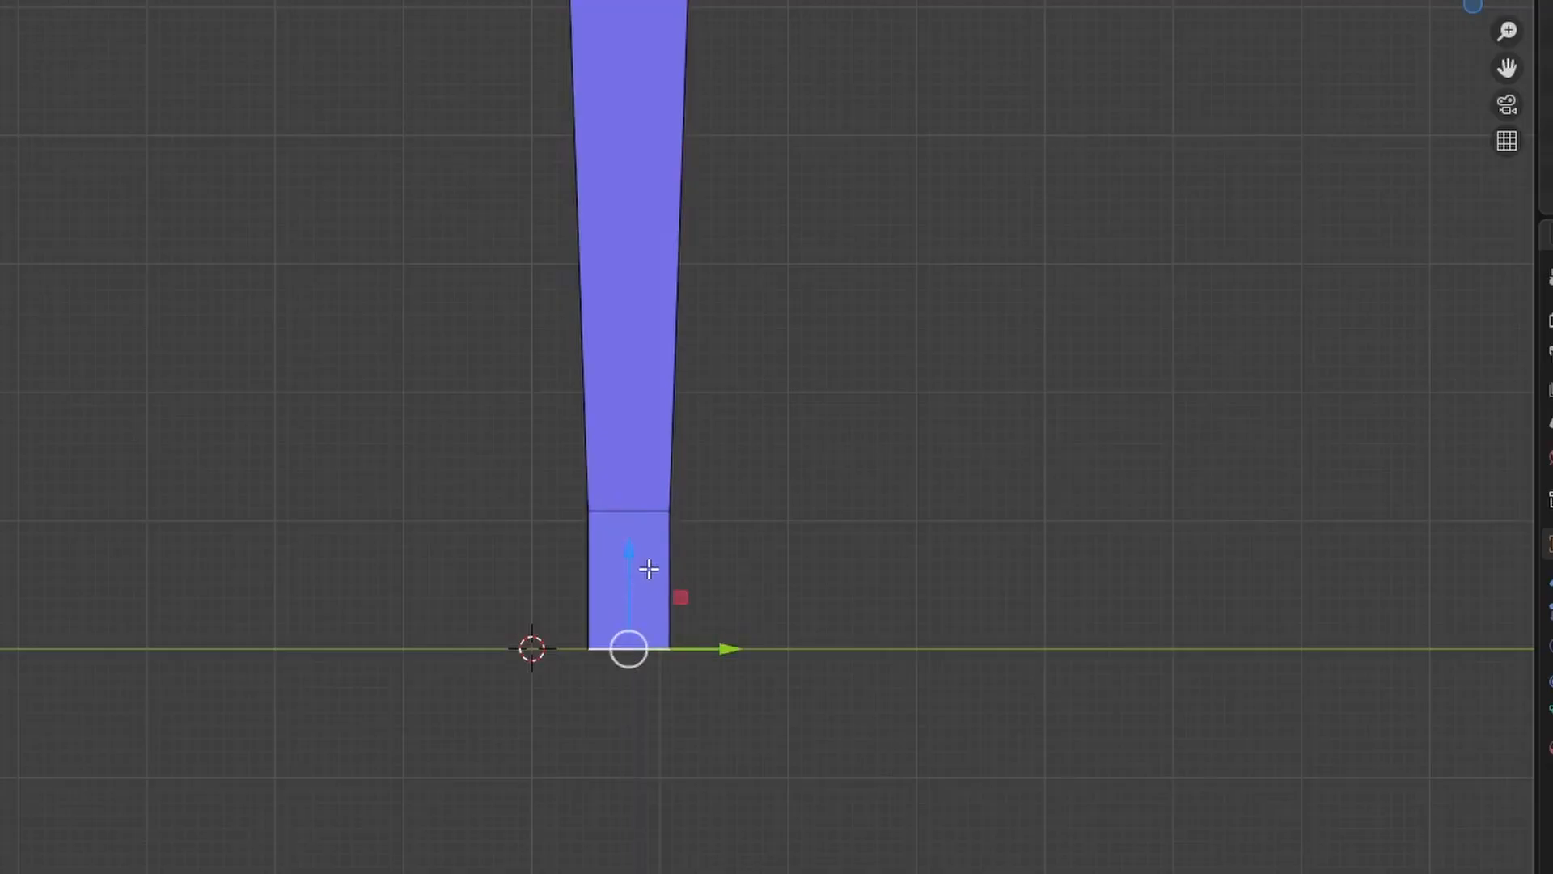
Step: Extrude the front face of the ankle block forward into a long foot and pull its end back slightly
{"action": "middle_click_drag", "start_coordinate": [791, 590], "coordinate": [725, 589]}
{"action": "left_click", "coordinate": [786, 568]}
{"action": "scroll", "coordinate": [781, 573], "scroll_direction": "up", "scroll_amount": 3}
{"action": "scroll", "coordinate": [781, 573], "scroll_direction": "down", "scroll_amount": 2}
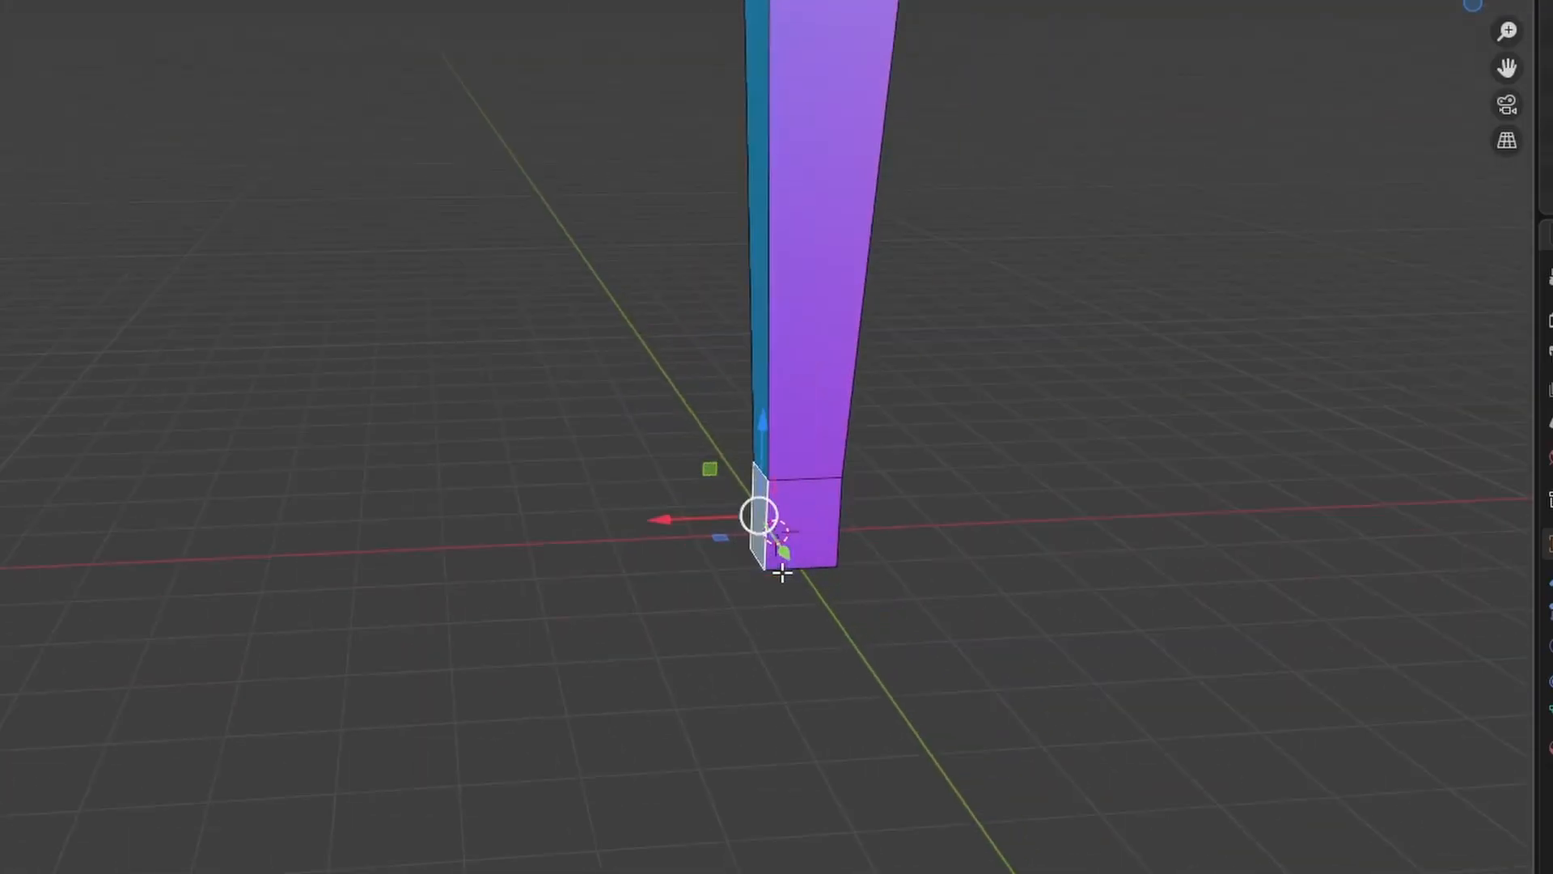
{"action": "key", "text": "e"}
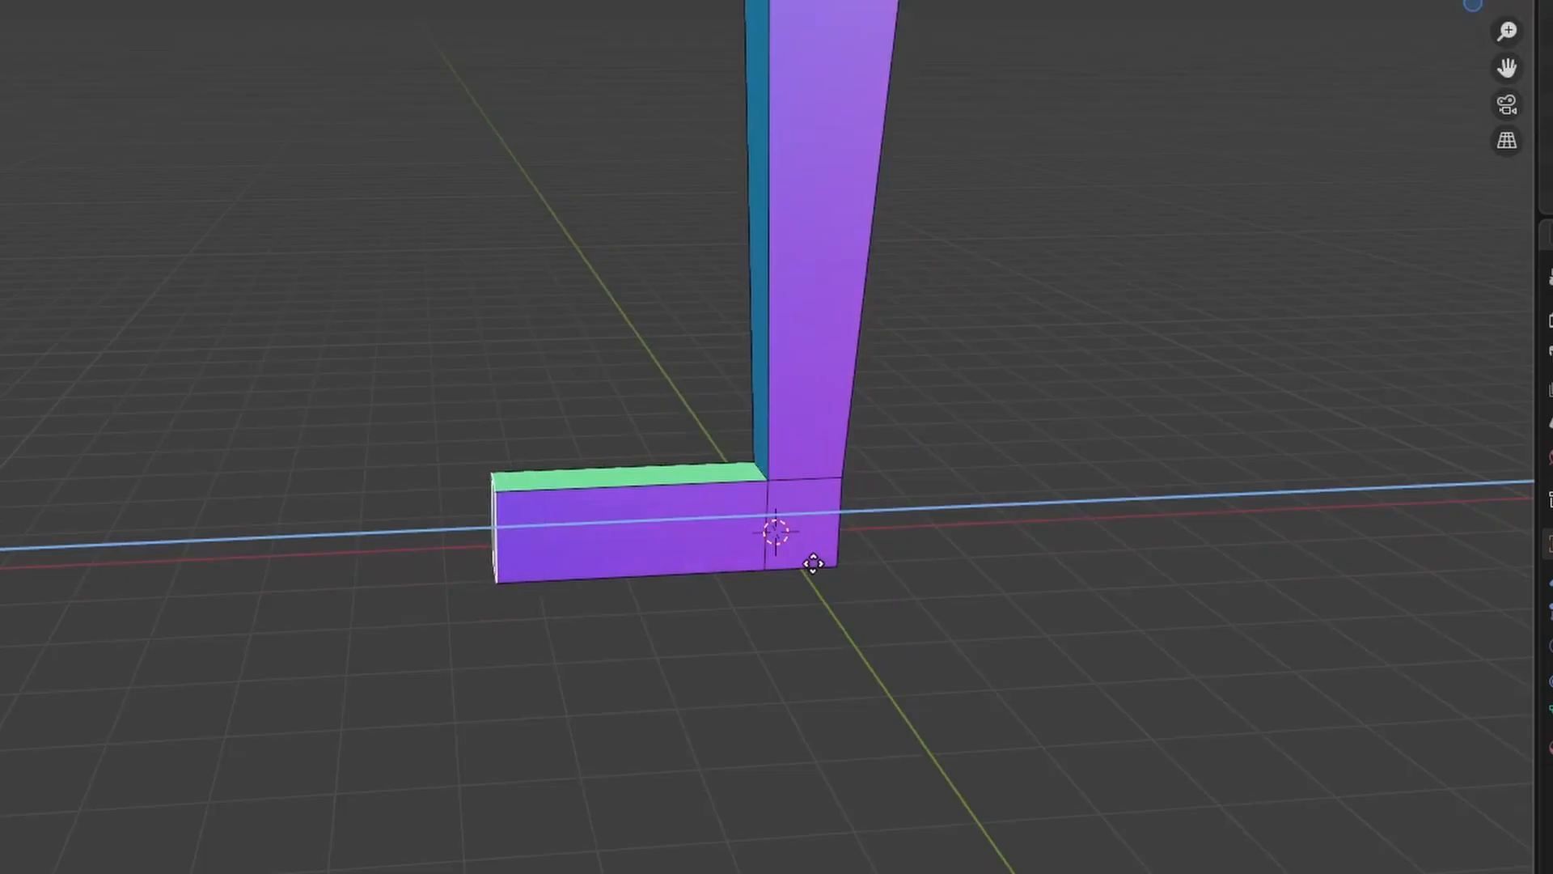
{"action": "left_click", "coordinate": [813, 562]}
{"action": "scroll", "coordinate": [827, 508], "scroll_direction": "down", "scroll_amount": 1}
{"action": "scroll", "coordinate": [827, 508], "scroll_direction": "down", "scroll_amount": 4}
{"action": "middle_click_drag", "start_coordinate": [783, 448], "coordinate": [459, 564], "text": "shift"}
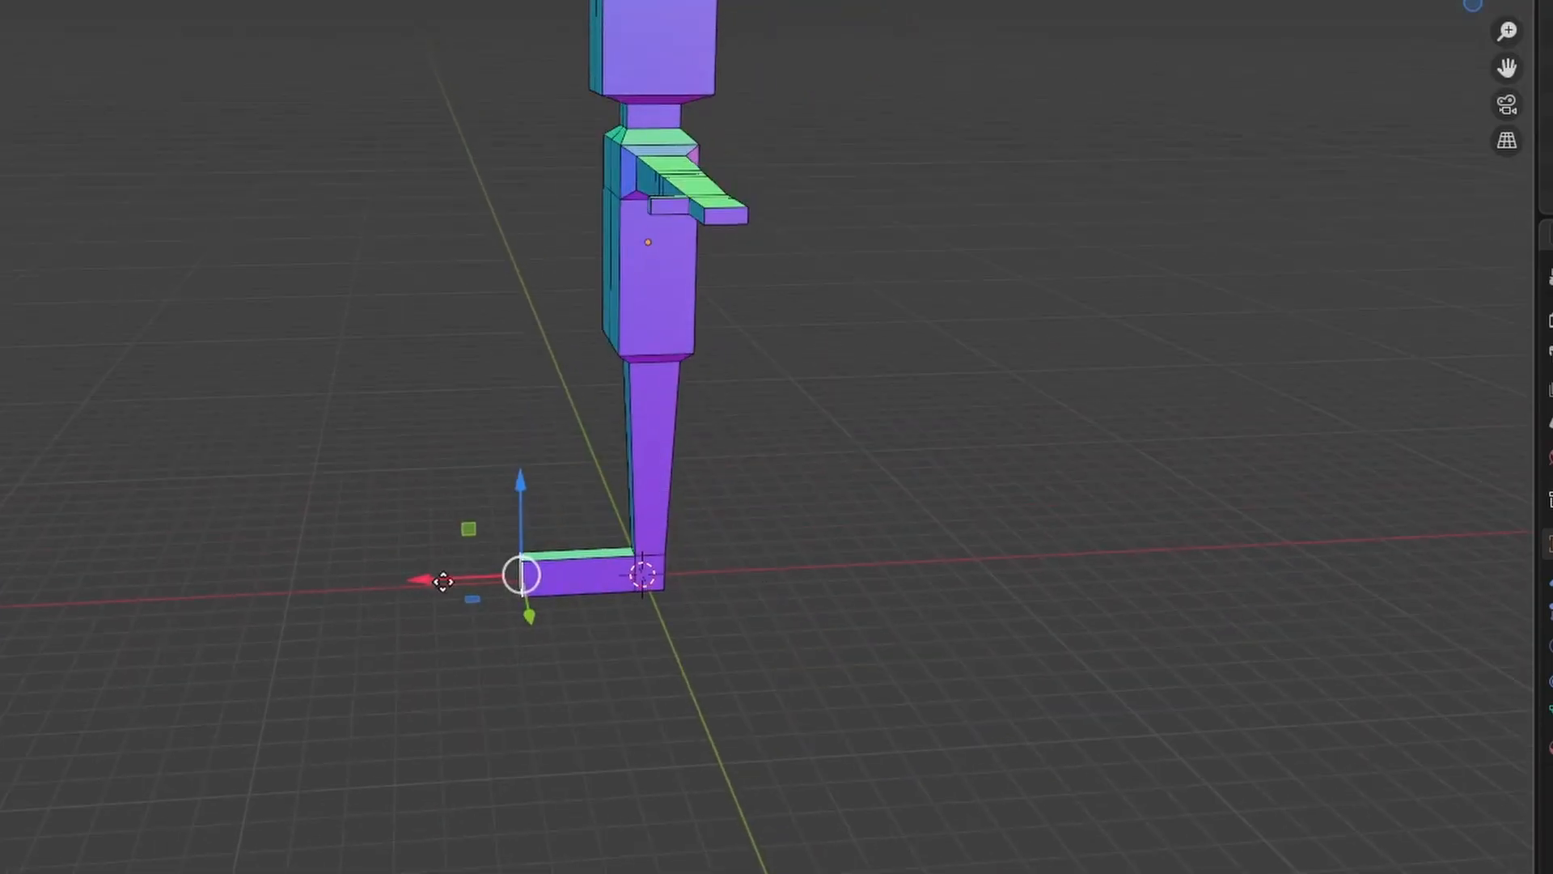
{"action": "mouse_move", "coordinate": [444, 581]}
{"action": "left_mouse_down"}
{"action": "mouse_move", "coordinate": [487, 581]}
{"action": "mouse_move", "coordinate": [459, 580]}
{"action": "left_mouse_up"}
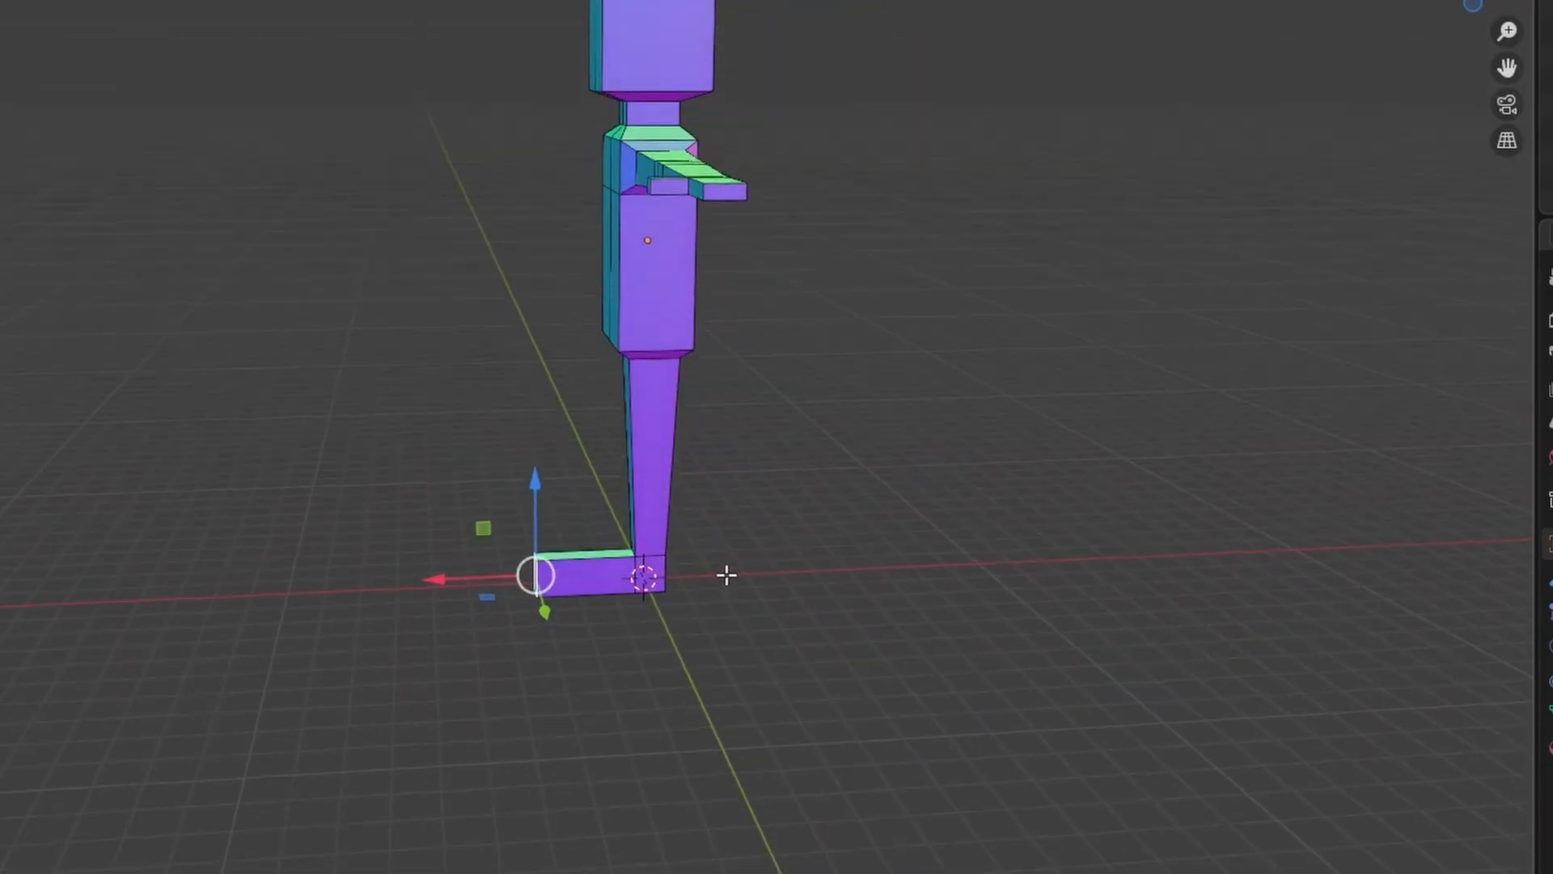
Step: Try to reduce the height of the foot's front face by scaling it along Z
{"action": "middle_click_drag", "start_coordinate": [727, 575], "coordinate": [887, 548]}
{"action": "key", "text": "r"}
{"action": "key", "text": "z"}
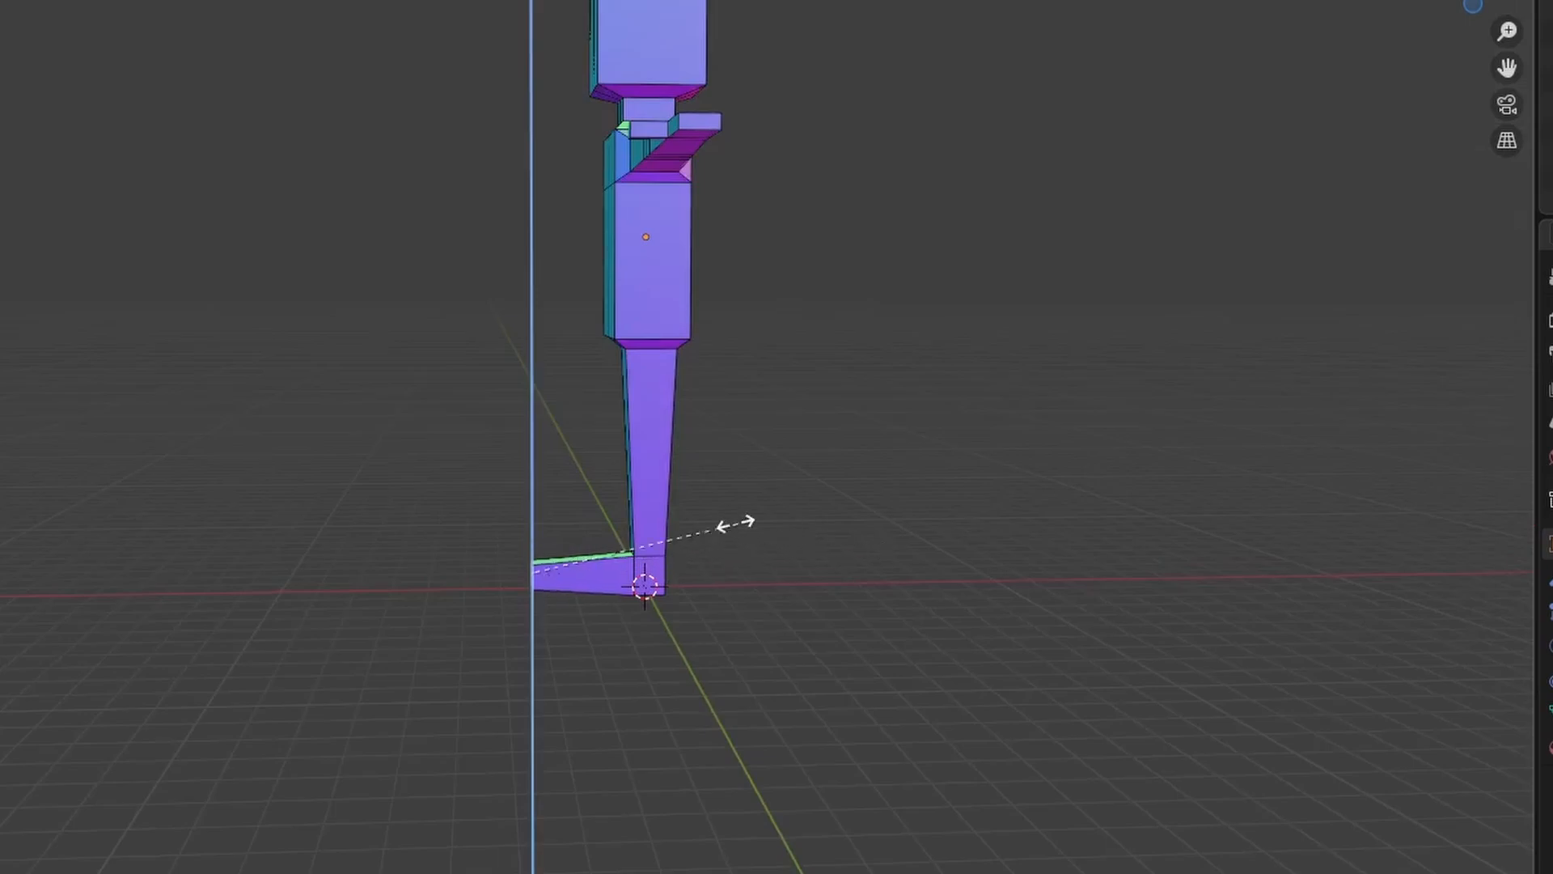
{"action": "left_click", "coordinate": [685, 509]}
{"action": "scroll", "coordinate": [255, 225], "scroll_direction": "up", "scroll_amount": 5}
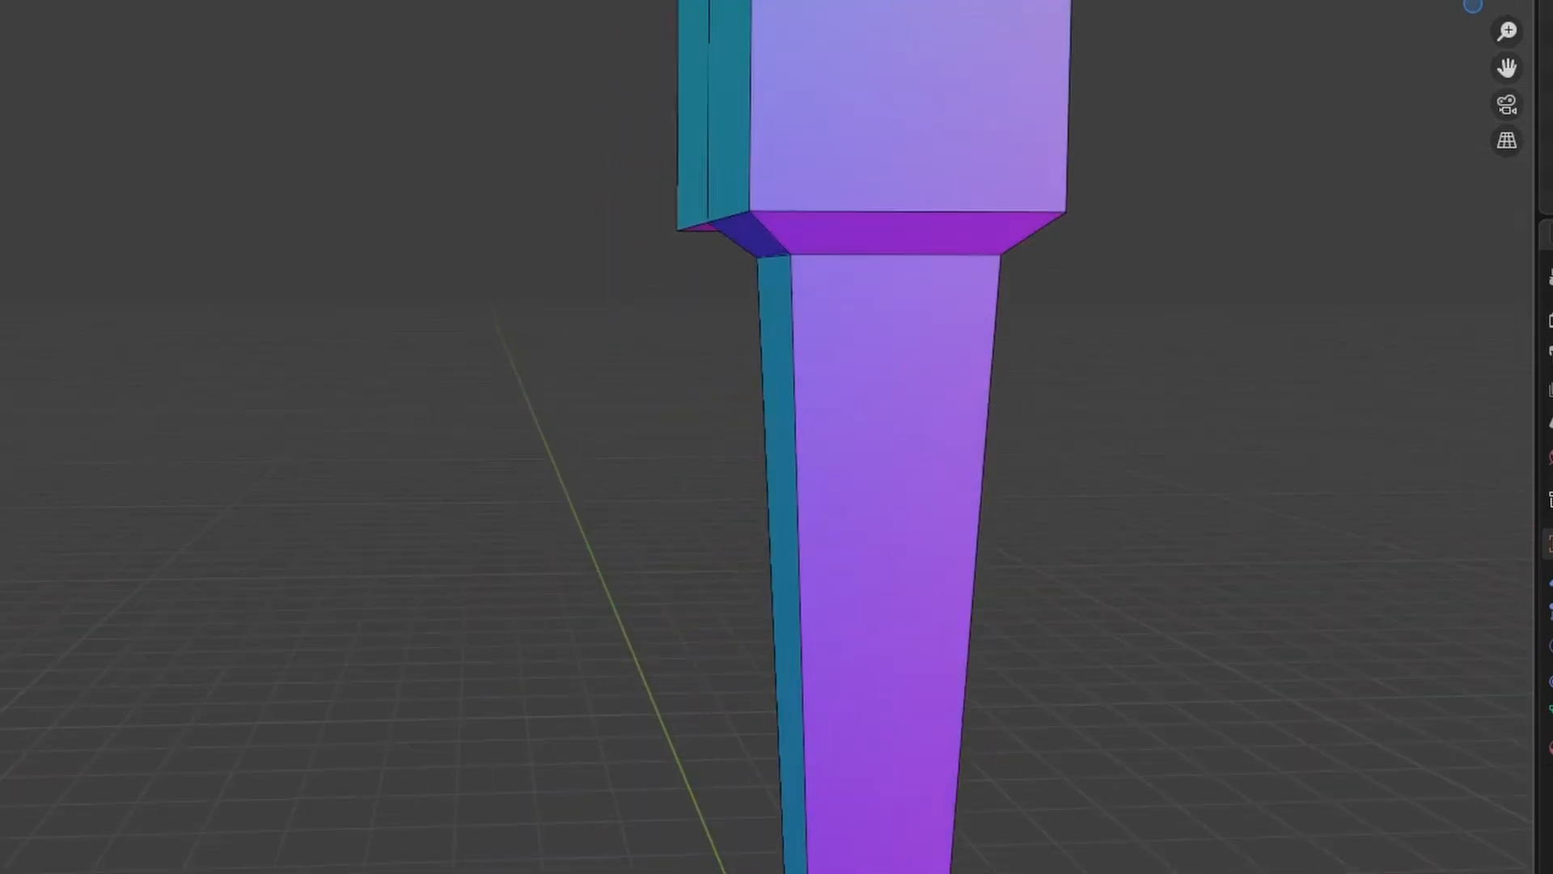
{"action": "scroll", "coordinate": [545, 572], "scroll_direction": "down", "scroll_amount": 5}
Step: Lower the top edge of the foot's front end to slope the foot down toward the toes
{"action": "middle_click_drag", "start_coordinate": [798, 267], "coordinate": [877, 530]}
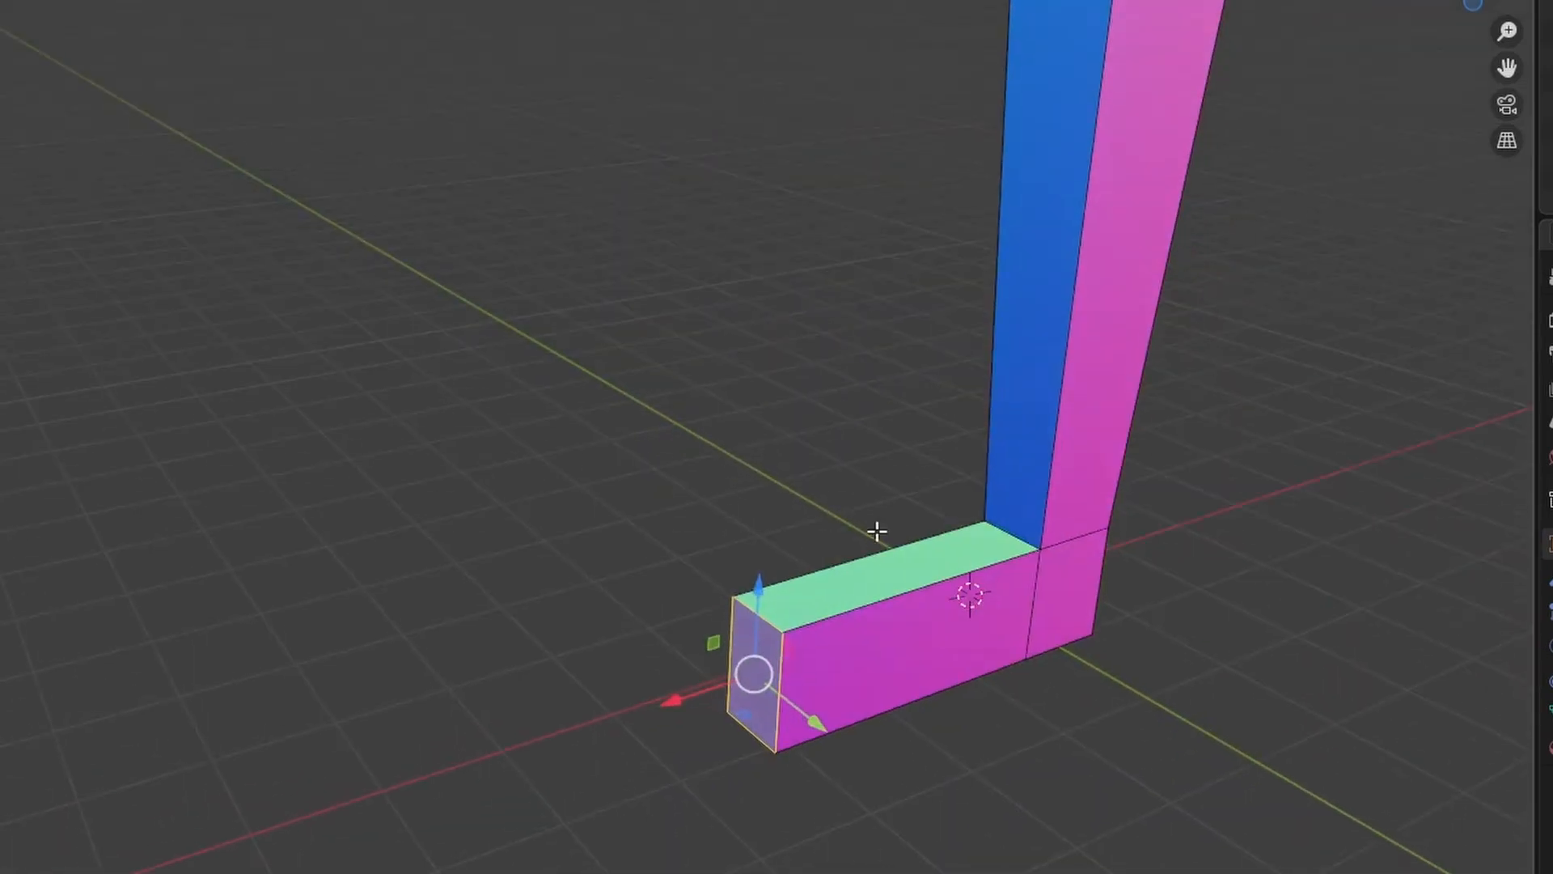
{"action": "left_click", "coordinate": [767, 622]}
{"action": "left_click_drag", "start_coordinate": [766, 561], "coordinate": [764, 636]}
{"action": "middle_click_drag", "start_coordinate": [1042, 556], "coordinate": [793, 544], "text": "shift"}
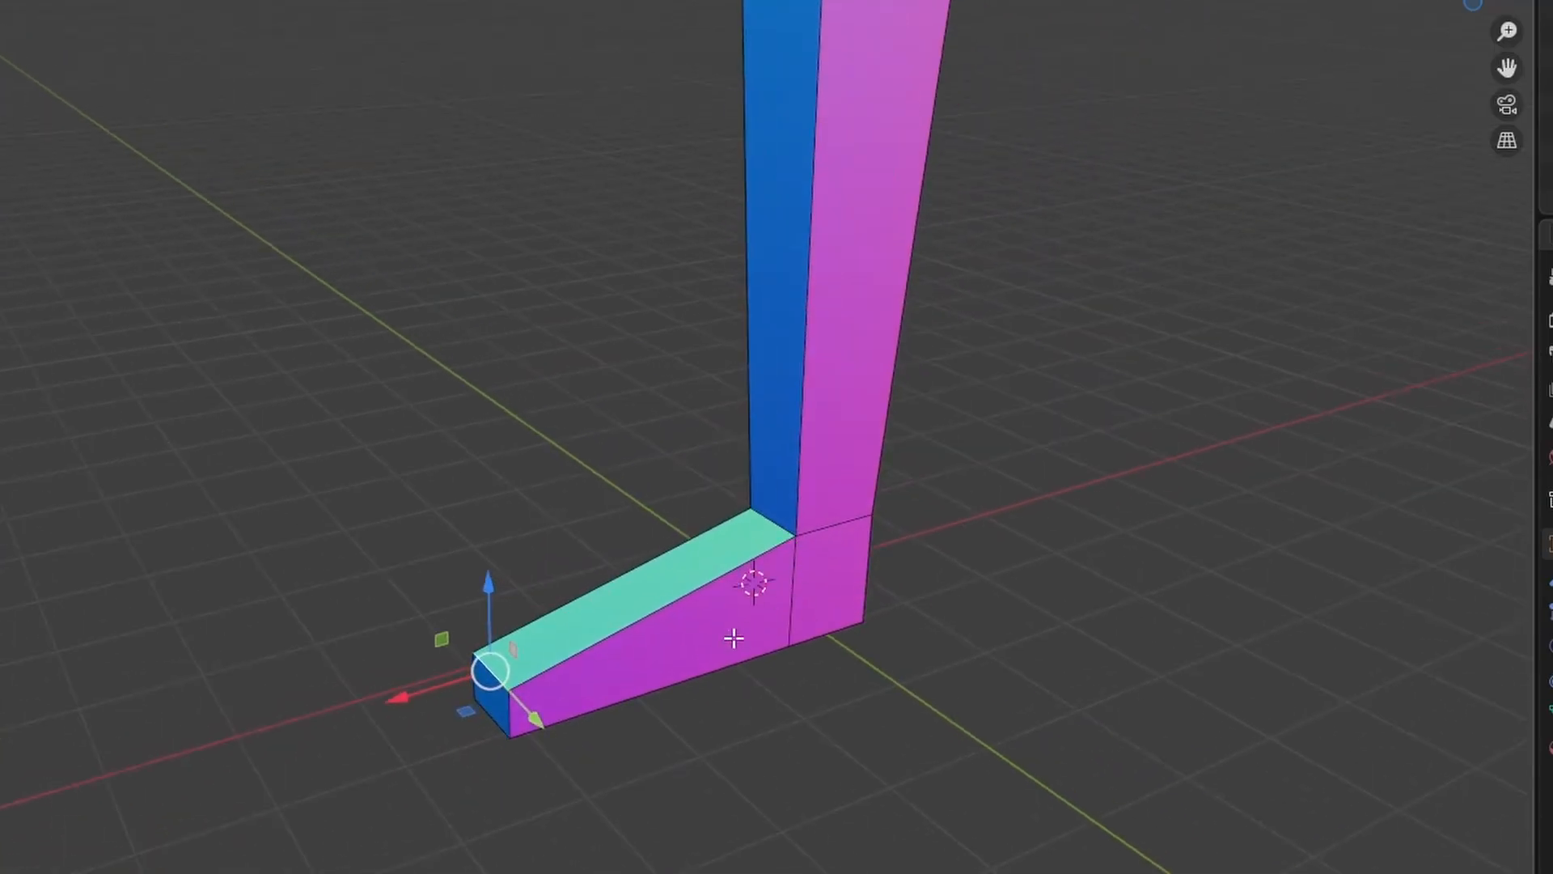
Step: Add a loop cut across the middle of the foot and bevel it into three closely spaced edge loops
{"action": "left_click", "coordinate": [644, 634]}
{"action": "right_click", "coordinate": [644, 635]}
{"action": "key", "text": "ctrl+b"}
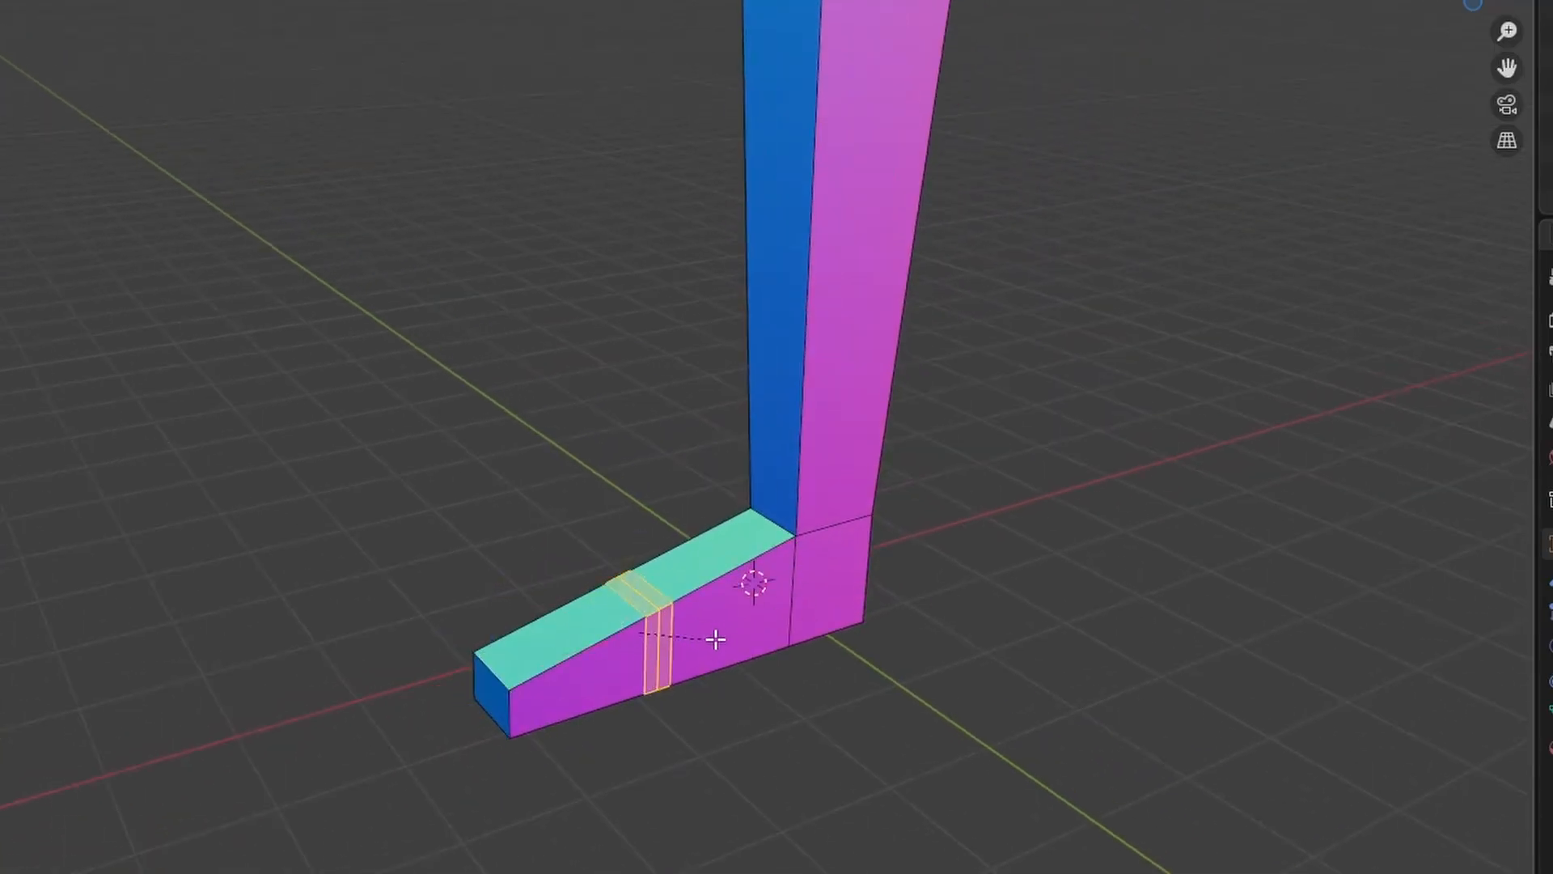
{"action": "left_click", "coordinate": [763, 632]}
Step: Move the bottom edge at the back of the heel slightly backward along the X axis
{"action": "middle_click_drag", "start_coordinate": [824, 638], "coordinate": [52, 154]}
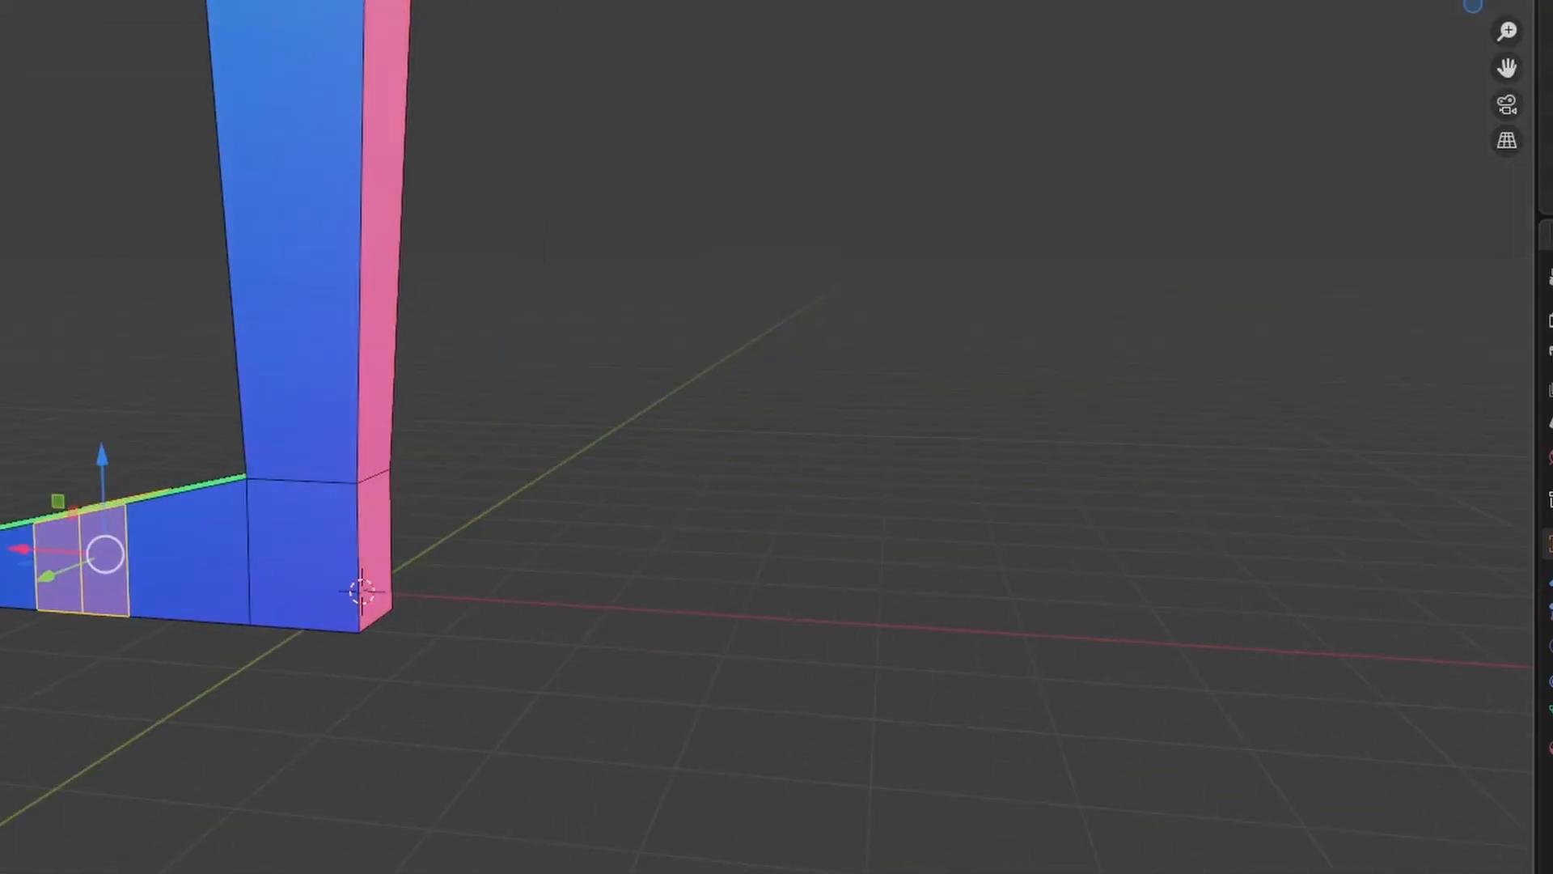
{"action": "left_click", "coordinate": [379, 620]}
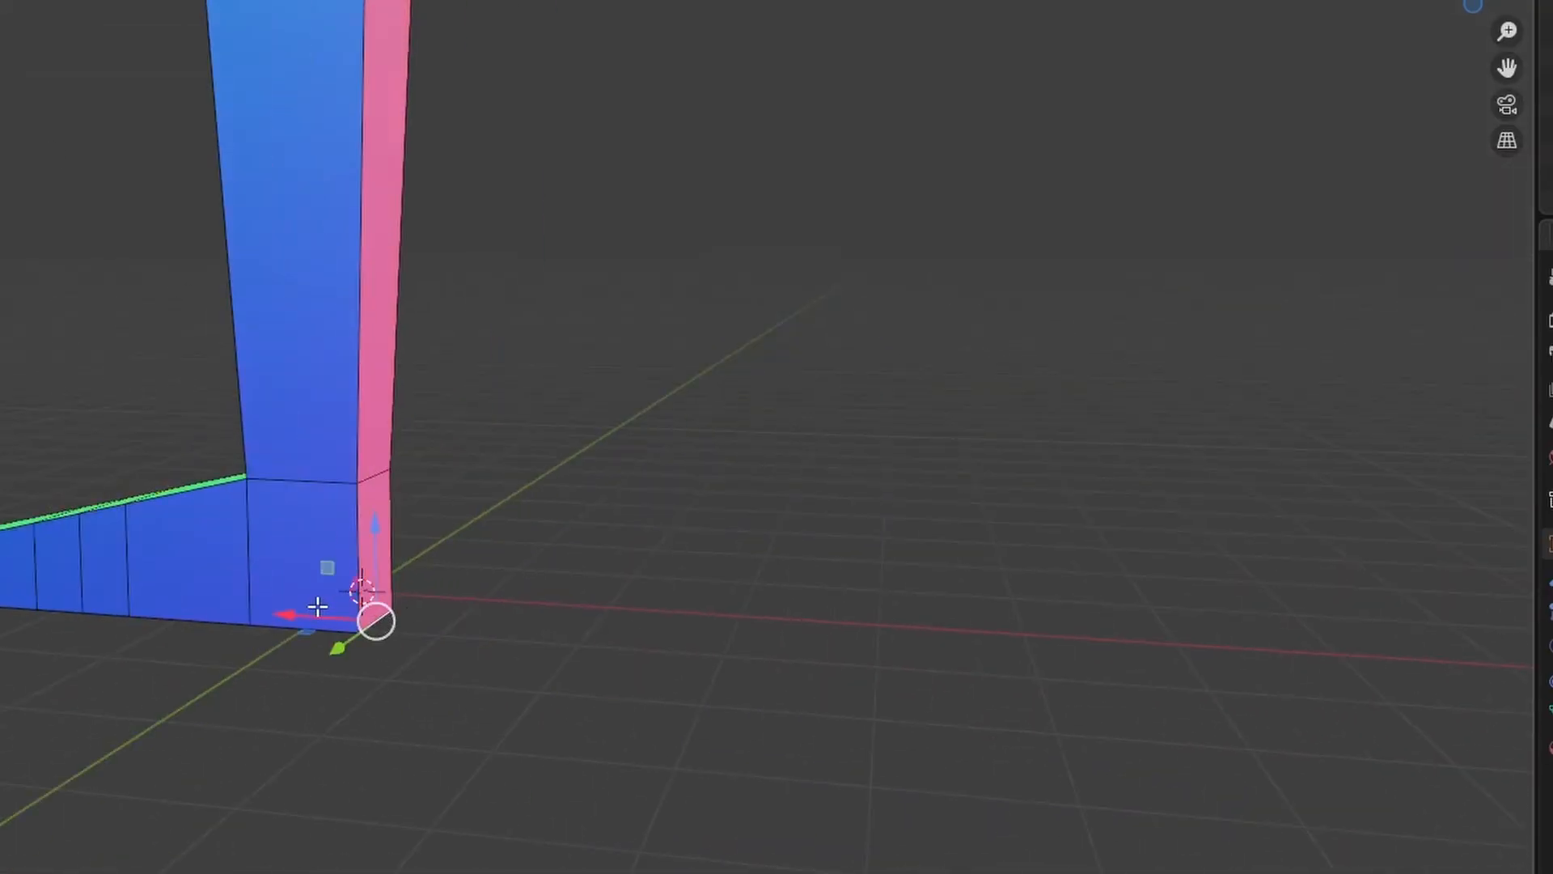
{"action": "left_click_drag", "start_coordinate": [314, 617], "coordinate": [364, 629]}
{"action": "middle_click_drag", "start_coordinate": [522, 474], "coordinate": [814, 571], "text": "shift"}
{"action": "scroll", "coordinate": [767, 538], "scroll_direction": "down", "scroll_amount": 7}
{"action": "middle_click_drag", "start_coordinate": [634, 274], "coordinate": [697, 569], "text": "shift"}
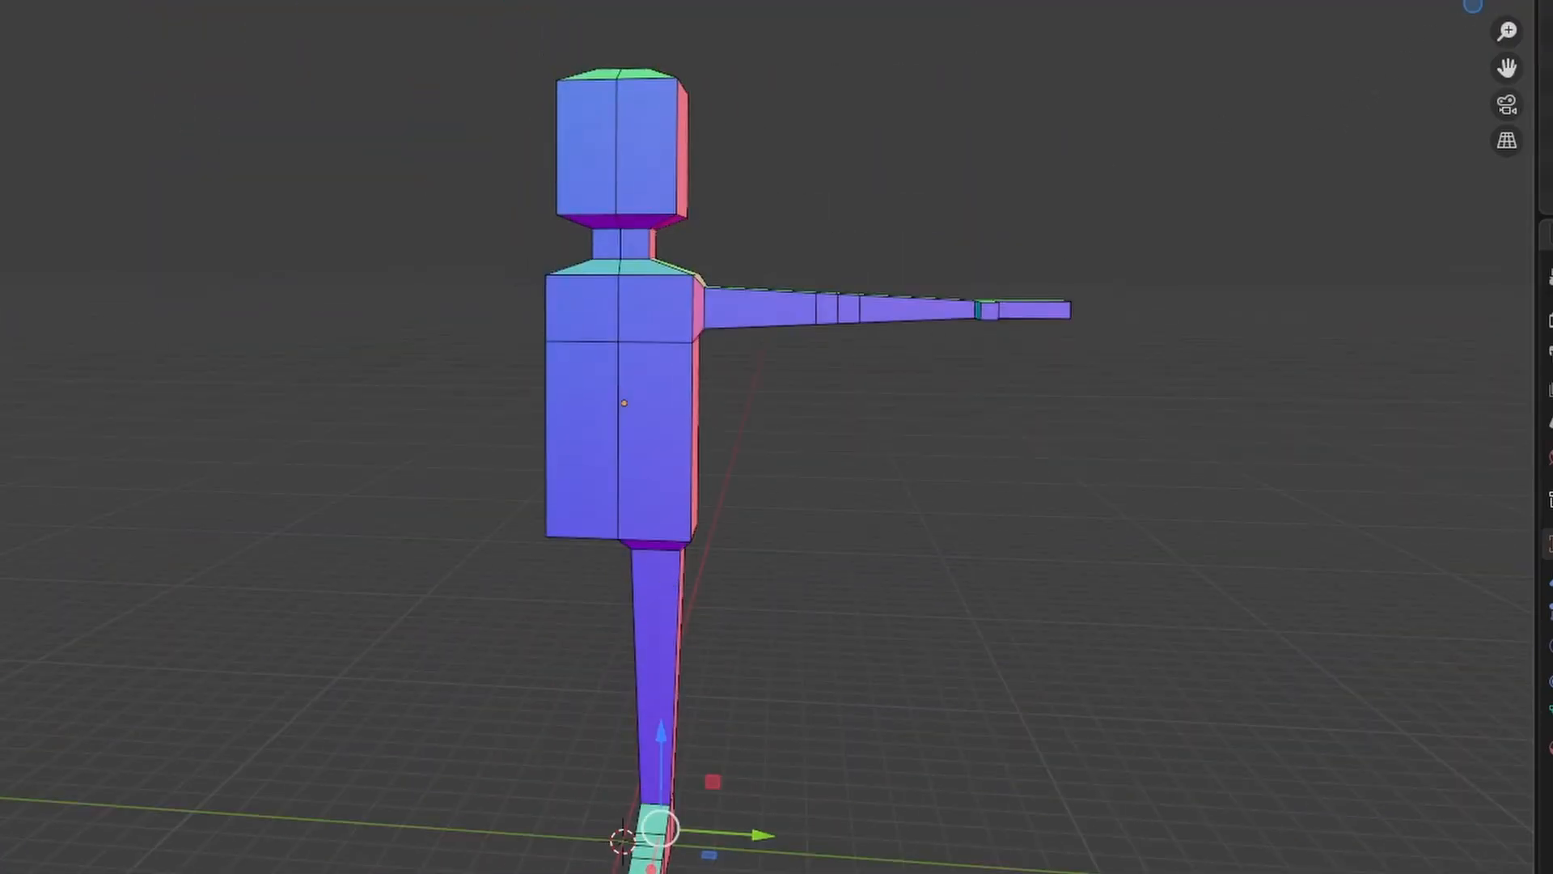
Step: With X-ray enabled in the straight front view, select the faces of the armless half from head to torso and delete them
{"action": "left_click", "coordinate": [1079, 32]}
{"action": "left_click", "coordinate": [1374, 48]}
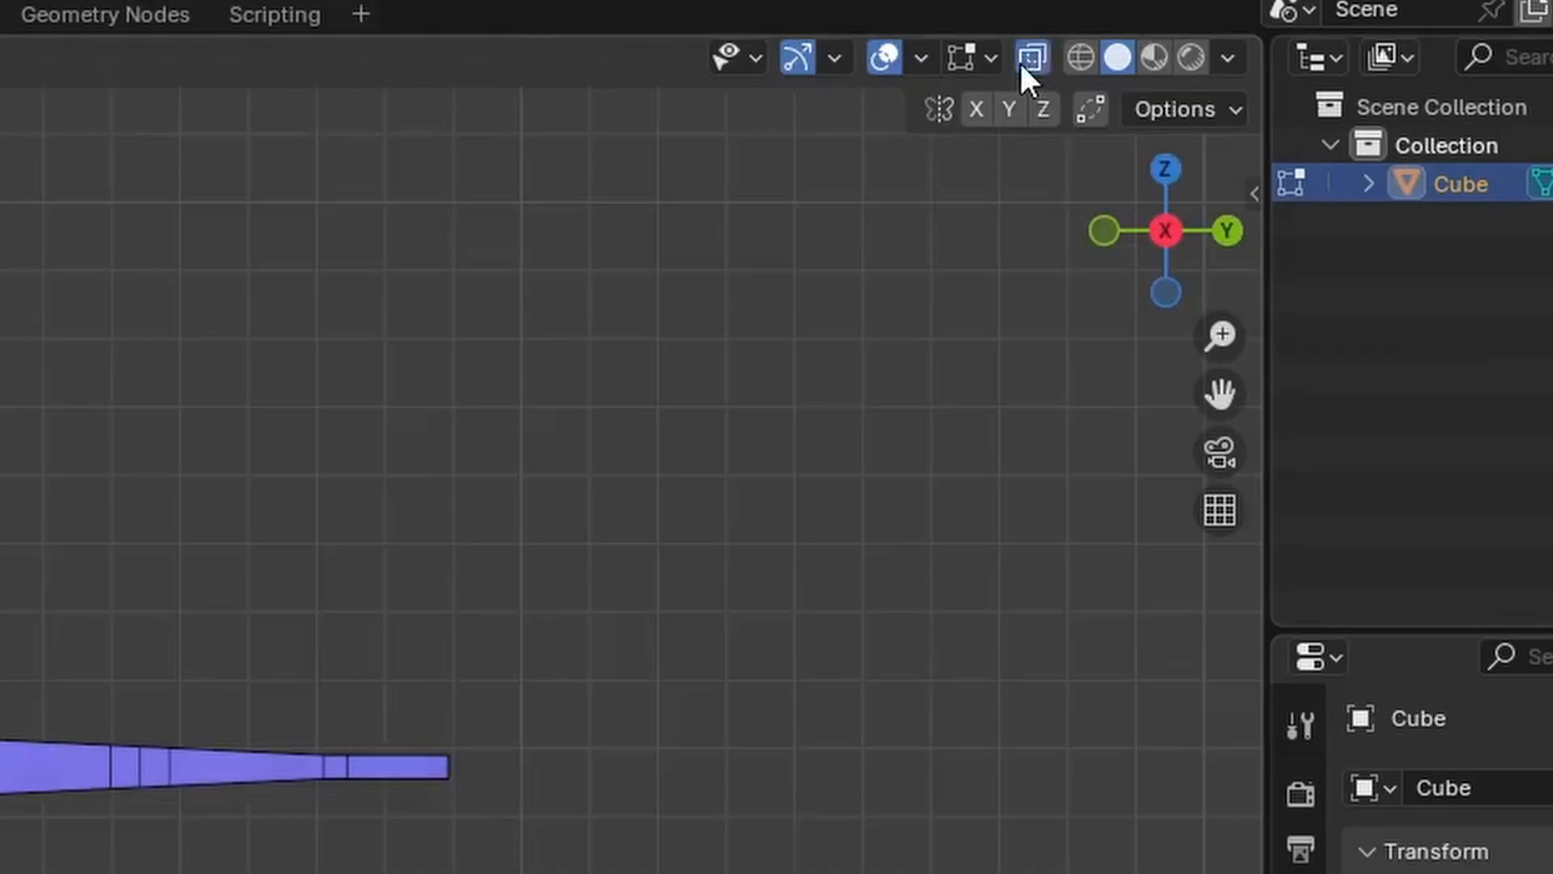
{"action": "left_click", "coordinate": [1022, 65]}
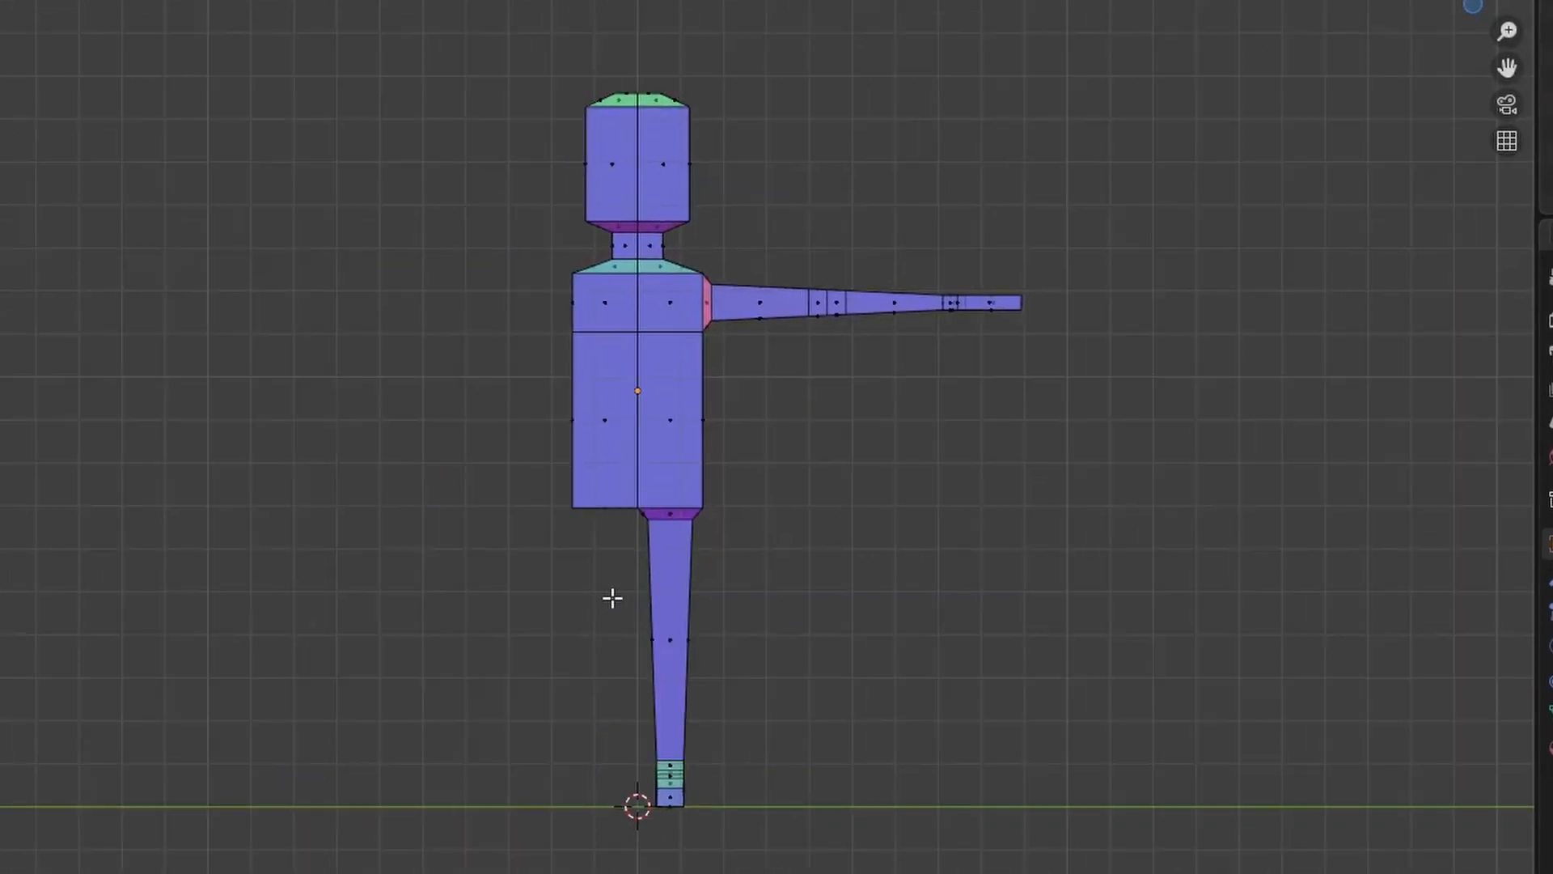
{"action": "left_click_drag", "start_coordinate": [625, 413], "coordinate": [545, 97]}
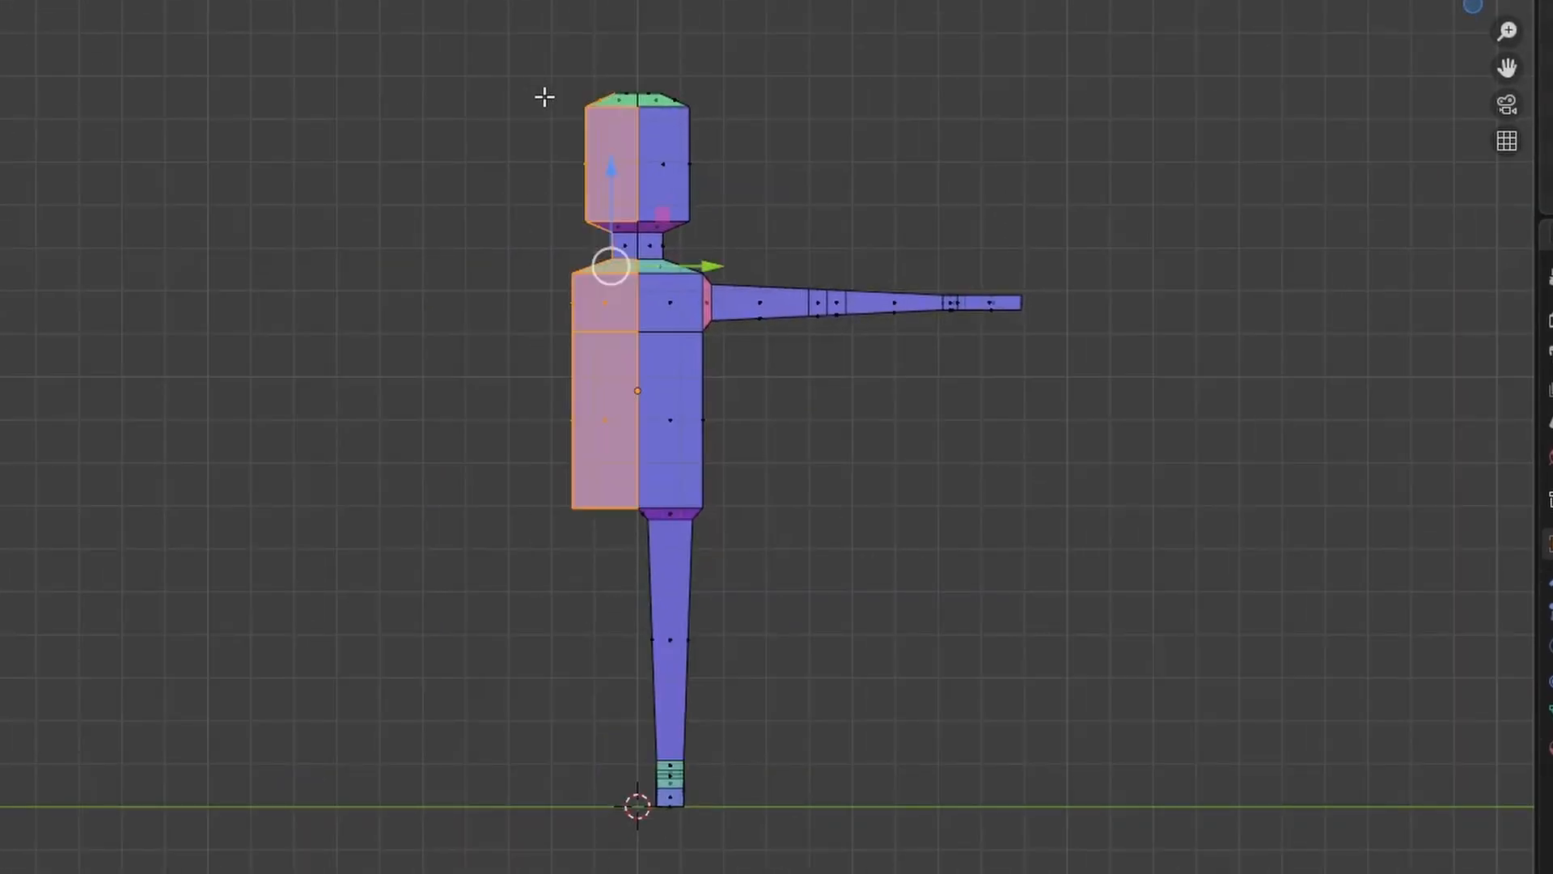
{"action": "left_click_drag", "start_coordinate": [522, 12], "coordinate": [619, 748]}
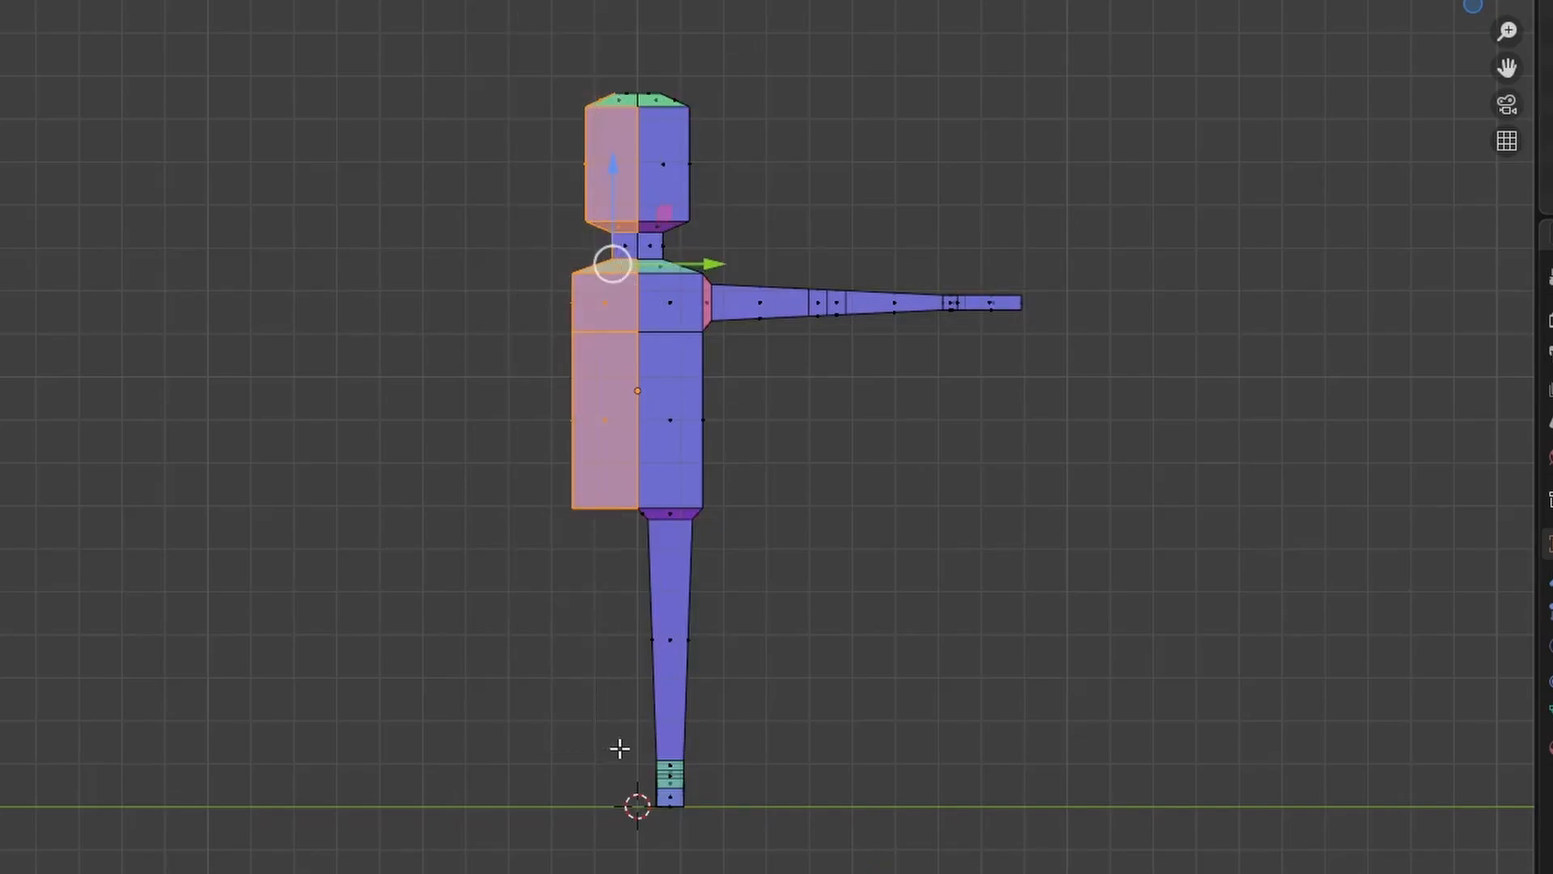
{"action": "scroll", "coordinate": [651, 211], "scroll_direction": "up", "scroll_amount": 6}
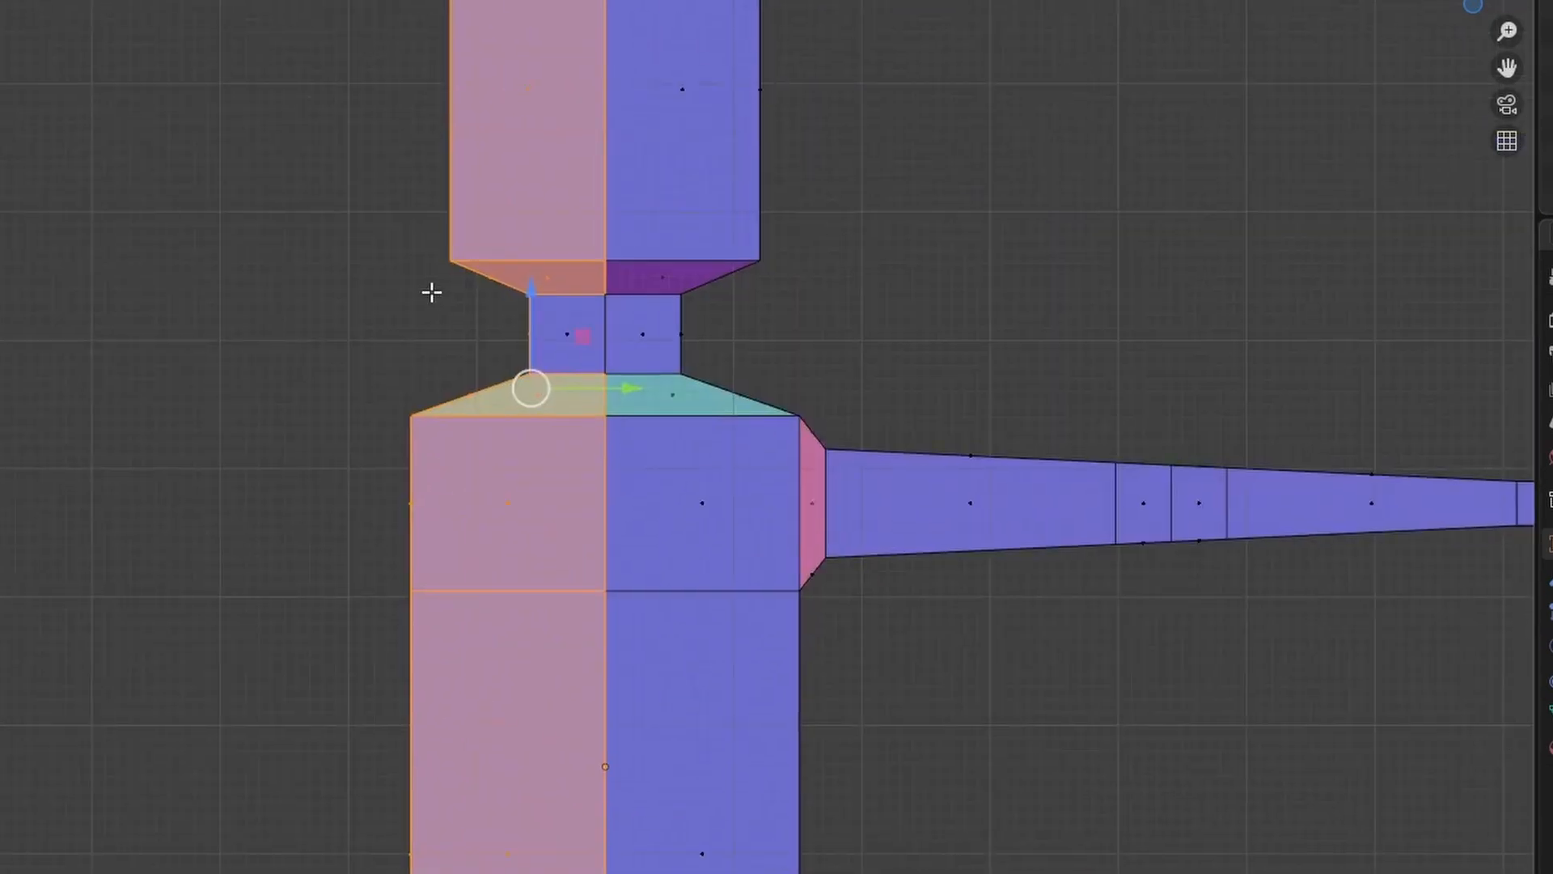
{"action": "left_click_drag", "start_coordinate": [427, 282], "coordinate": [588, 374]}
{"action": "middle_click_drag", "start_coordinate": [545, 139], "coordinate": [454, 511], "text": "shift"}
{"action": "left_click_drag", "start_coordinate": [381, 124], "coordinate": [481, 348], "text": "shift"}
{"action": "key", "text": "x"}
{"action": "left_click", "coordinate": [482, 352]}
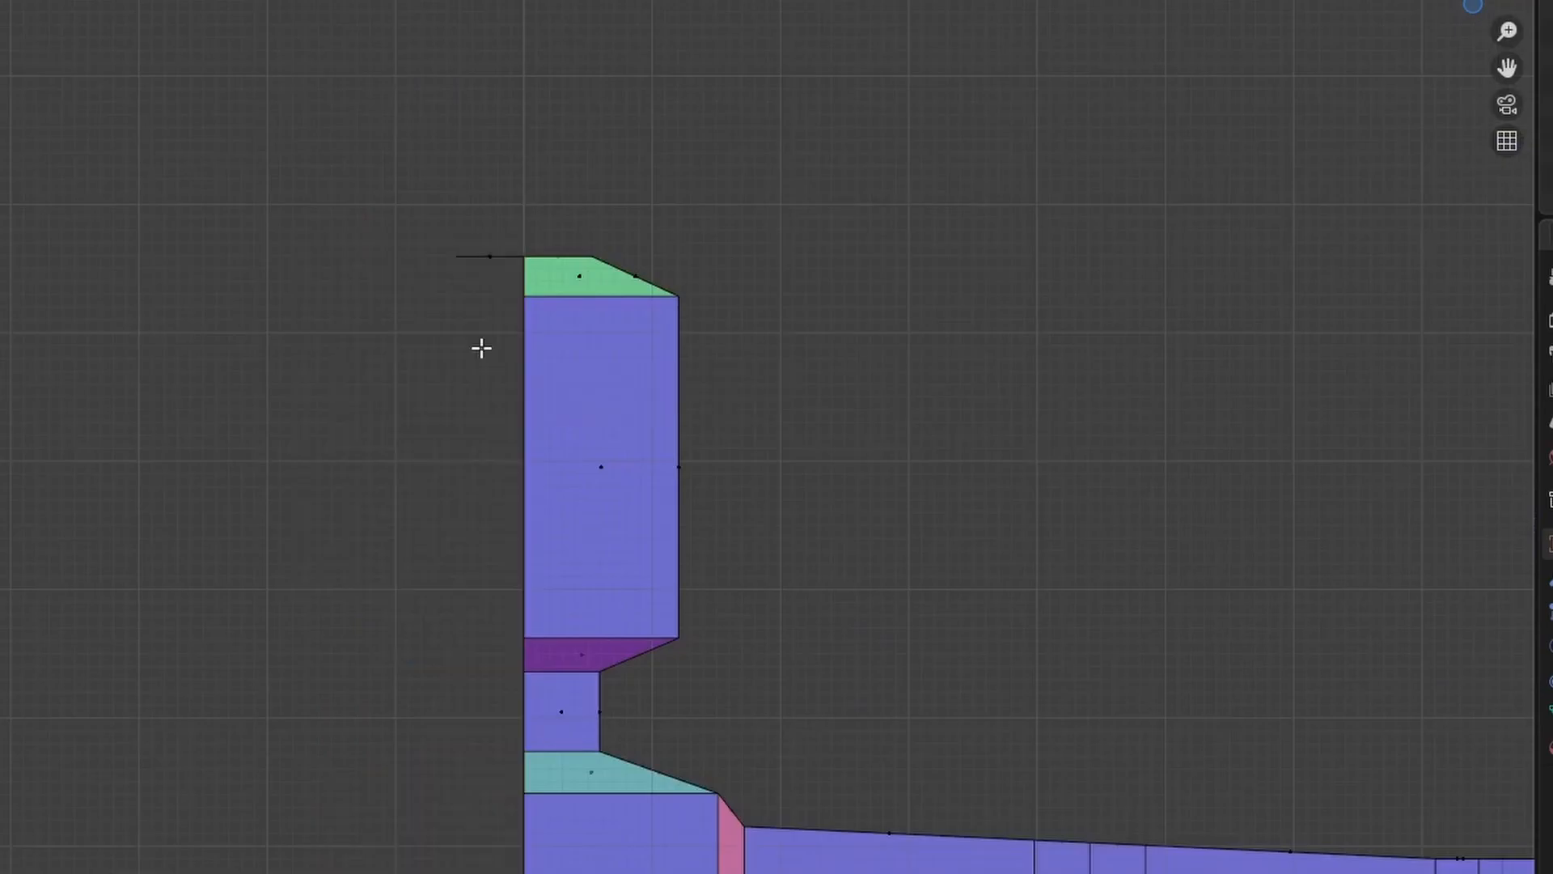
Step: Delete the leftover face on top of the head's removed half and return to Object Mode
{"action": "scroll", "coordinate": [513, 483], "scroll_direction": "down", "scroll_amount": 5}
{"action": "middle_click_drag", "start_coordinate": [476, 244], "coordinate": [566, 346]}
{"action": "left_click", "coordinate": [527, 393]}
{"action": "key", "text": "x"}
{"action": "left_click", "coordinate": [524, 386]}
{"action": "key", "text": "Tab"}
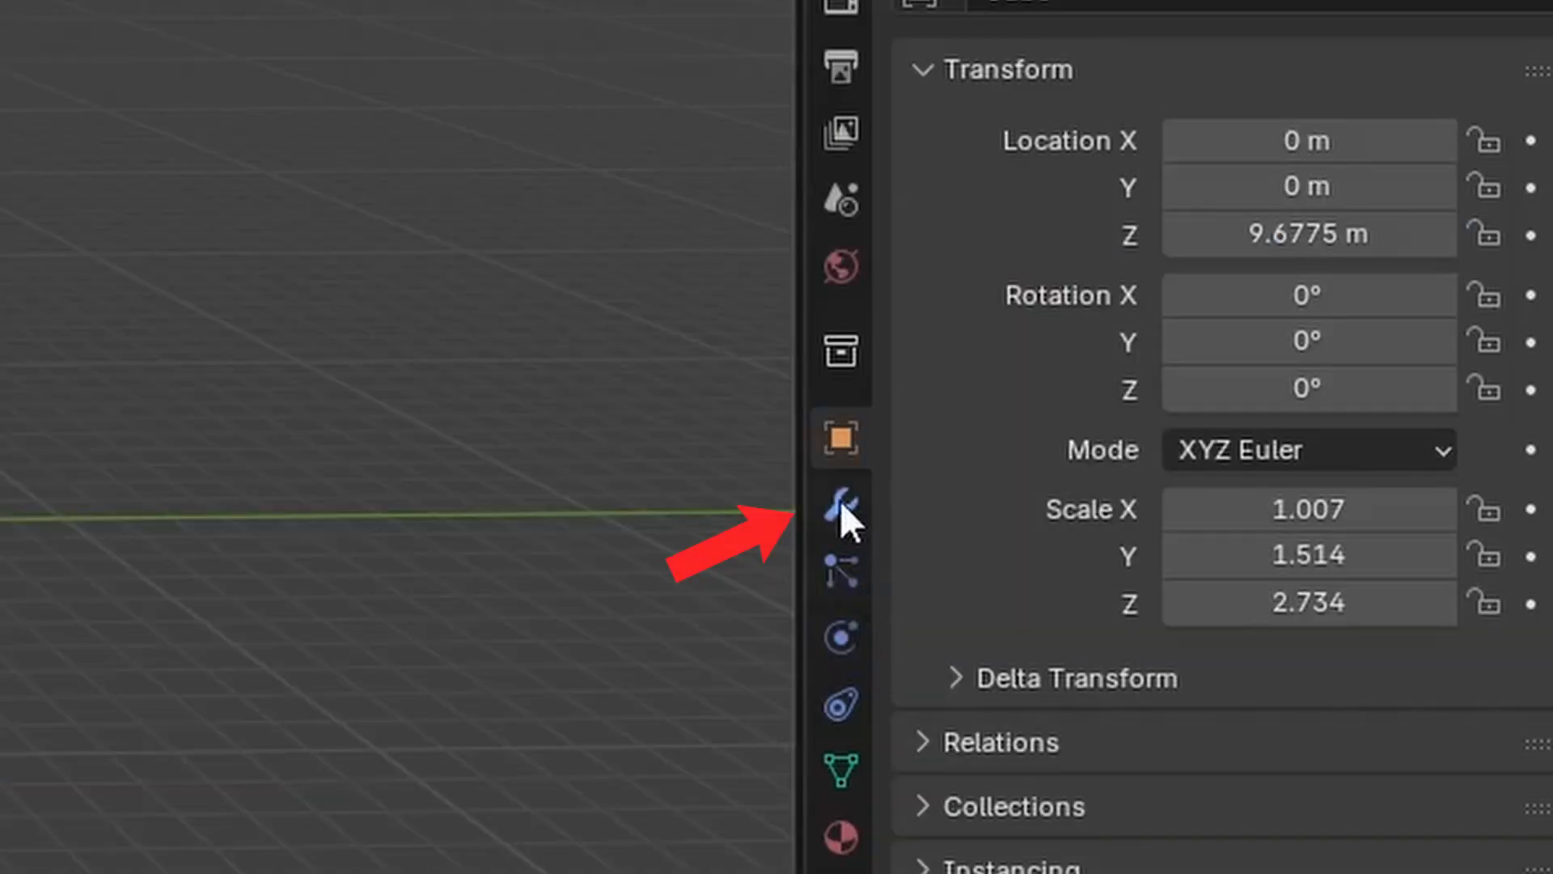
Step: Add a Mirror modifier to the half character
{"action": "left_click", "coordinate": [841, 508]}
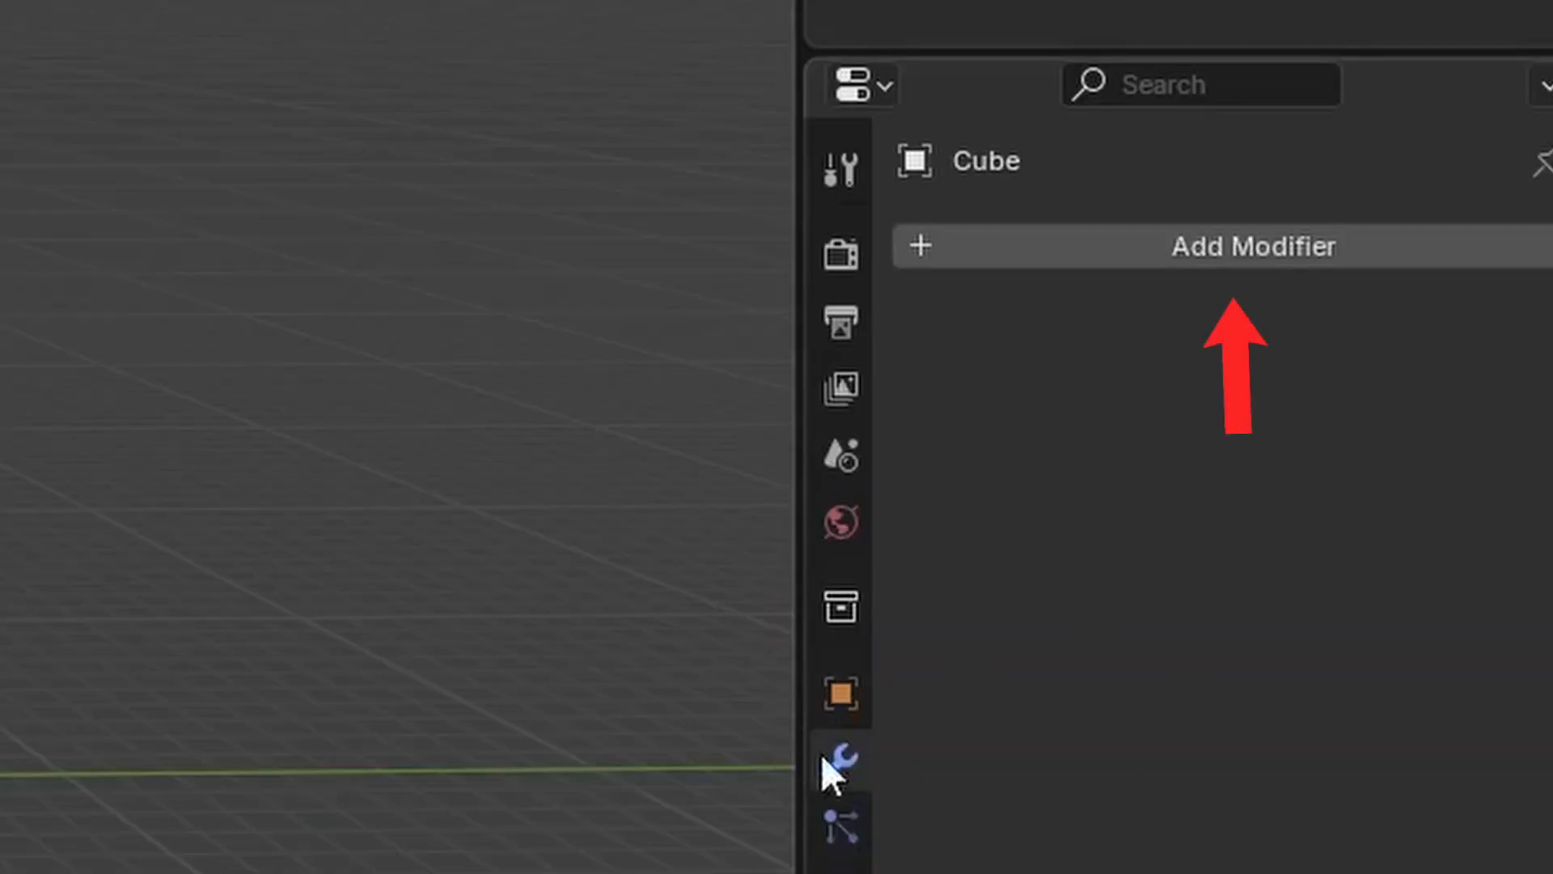
{"action": "left_click", "coordinate": [1309, 254]}
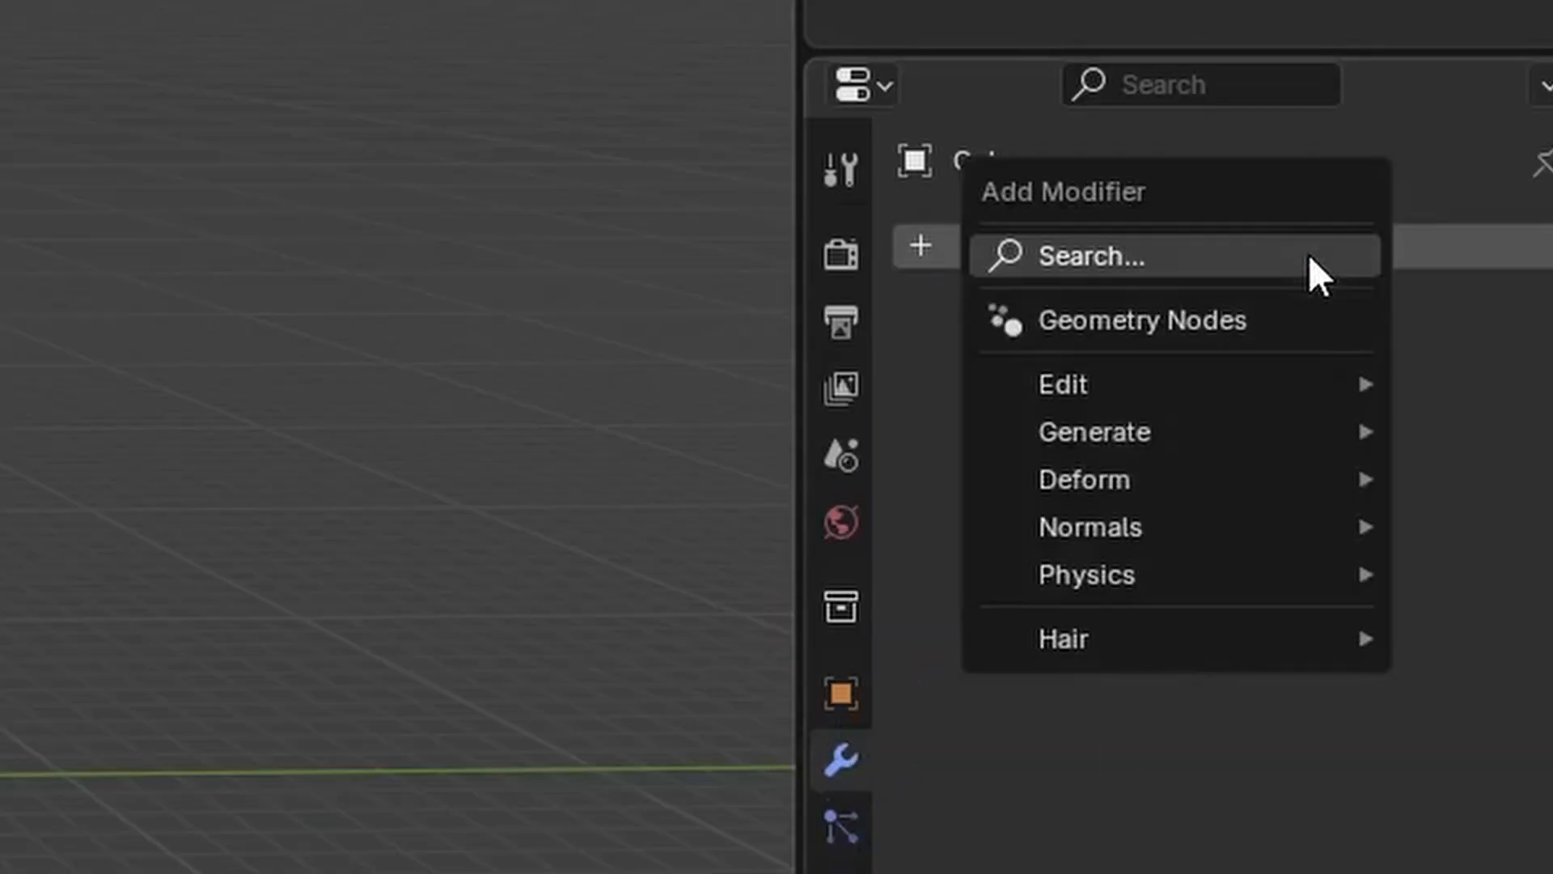
{"action": "left_click", "coordinate": [1310, 256]}
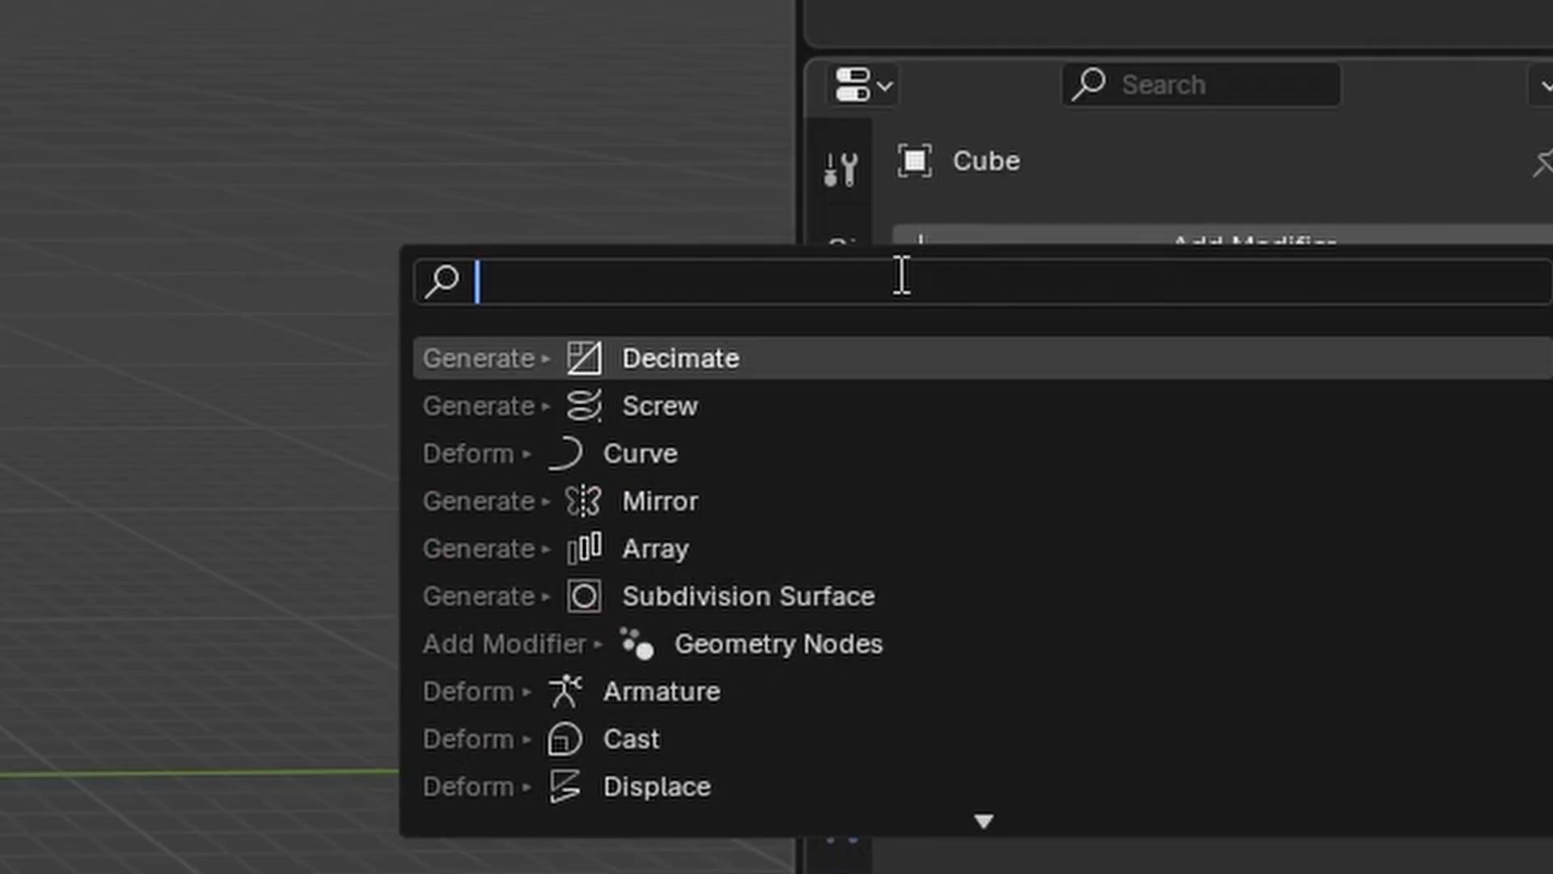
{"action": "type", "text": "miorr"}
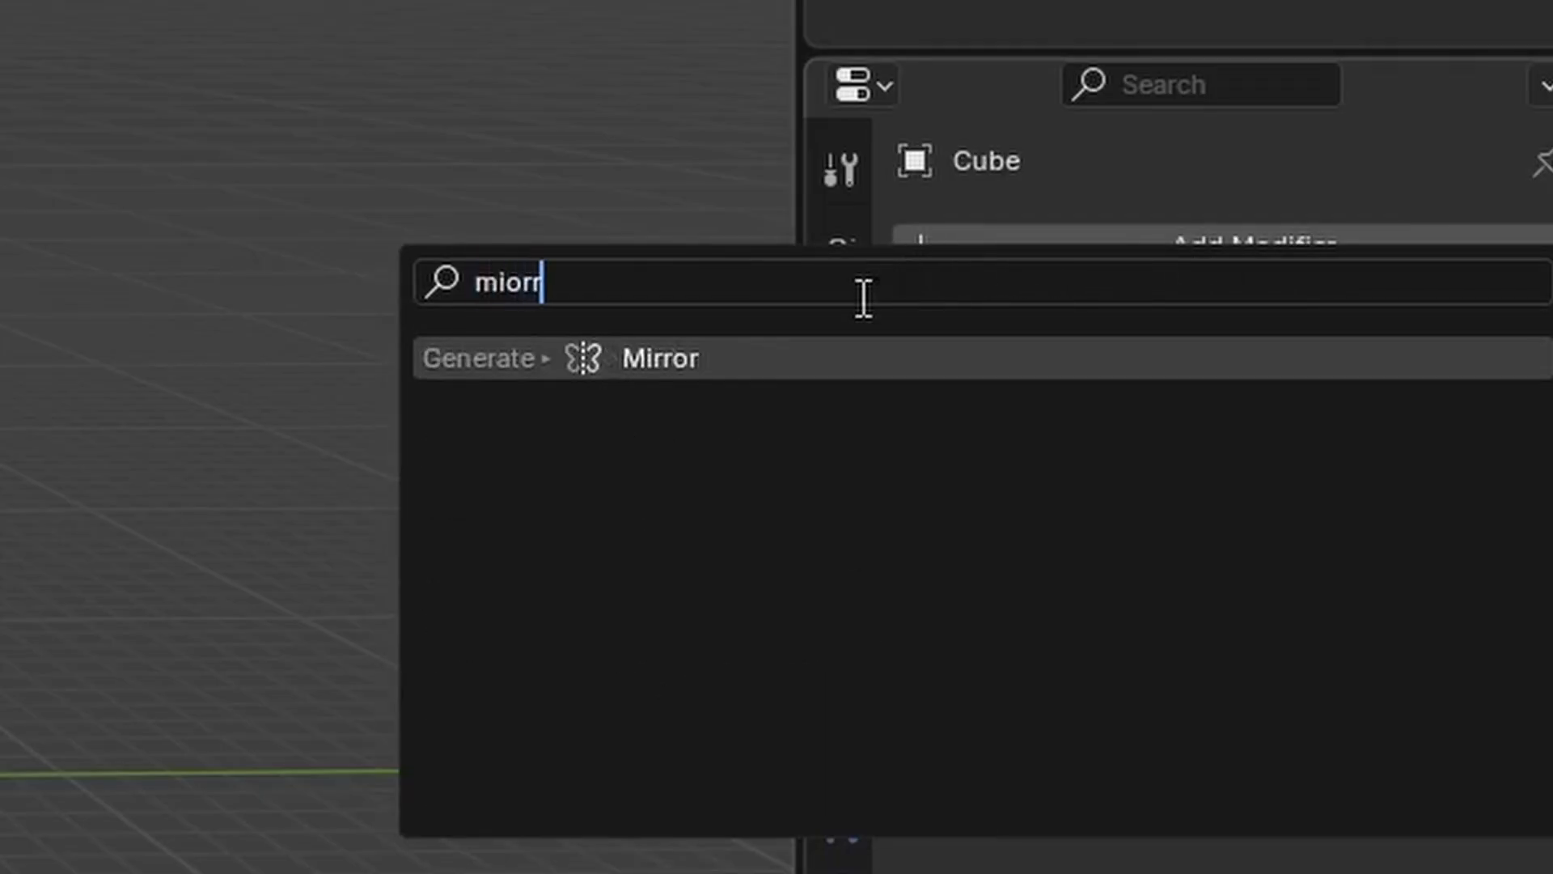
{"action": "left_click", "coordinate": [822, 362]}
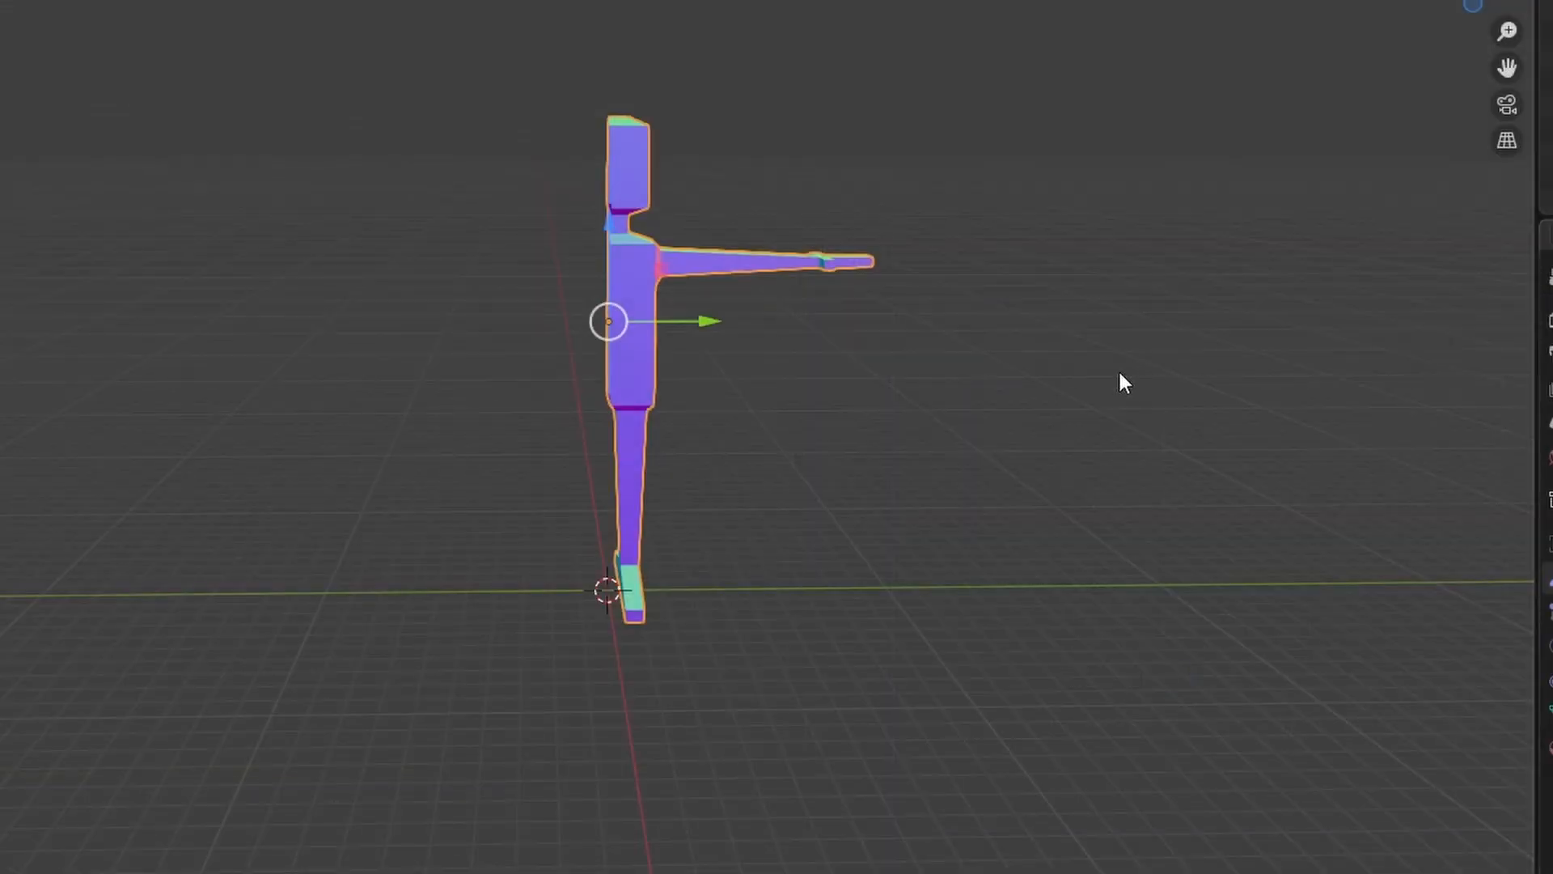
{"action": "scroll", "coordinate": [1095, 389], "scroll_direction": "up", "scroll_amount": 1}
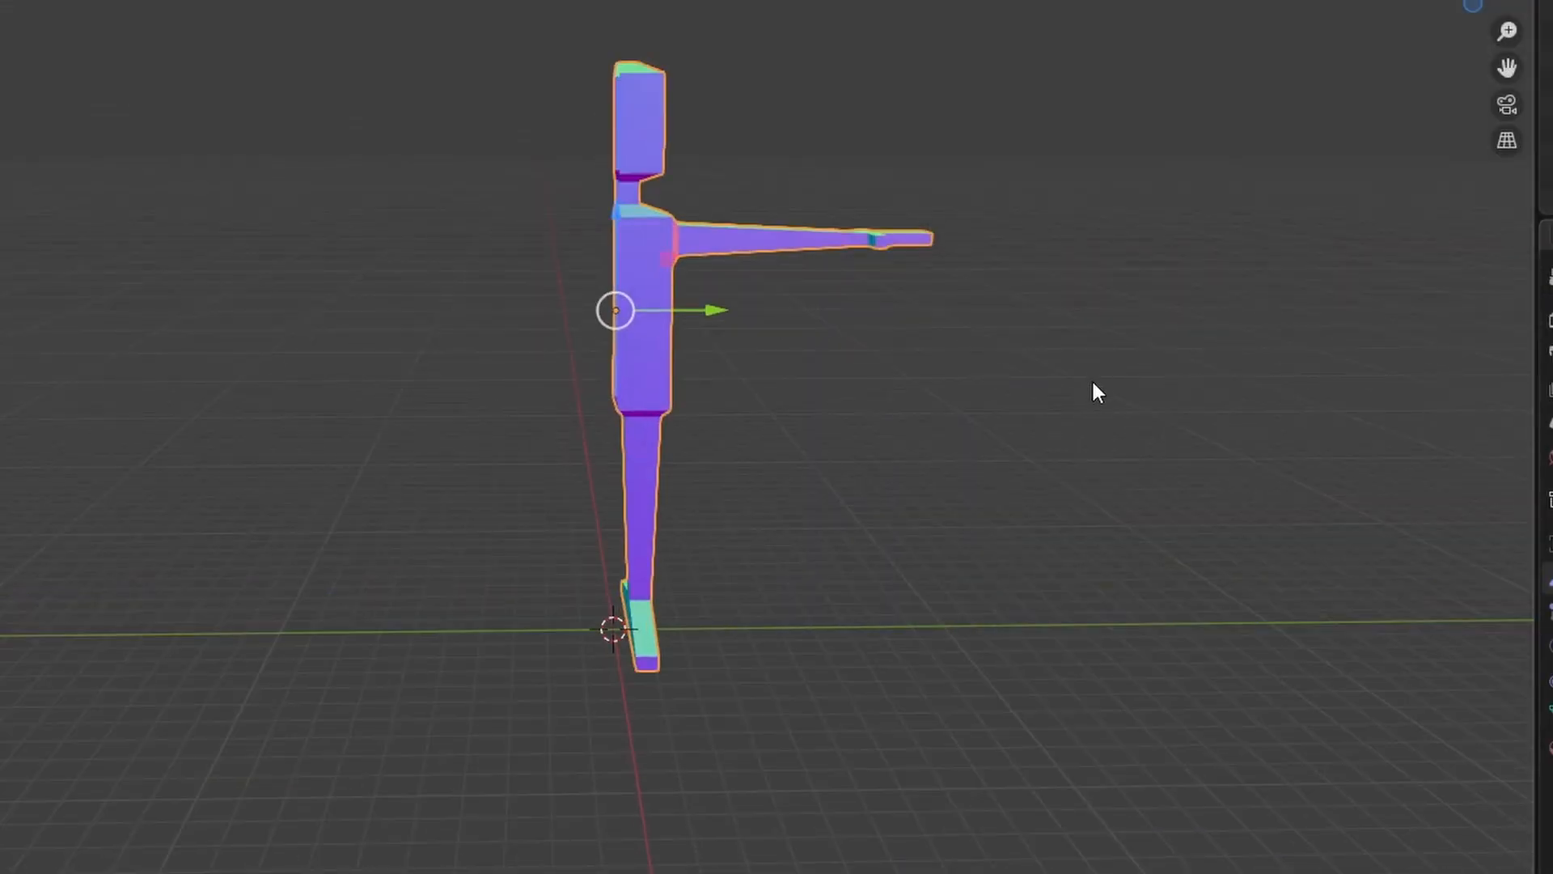
Step: Set the Mirror modifier to mirror the half character across the Y axis only
{"action": "middle_click_drag", "start_coordinate": [1096, 388], "coordinate": [1010, 469], "text": "shift"}
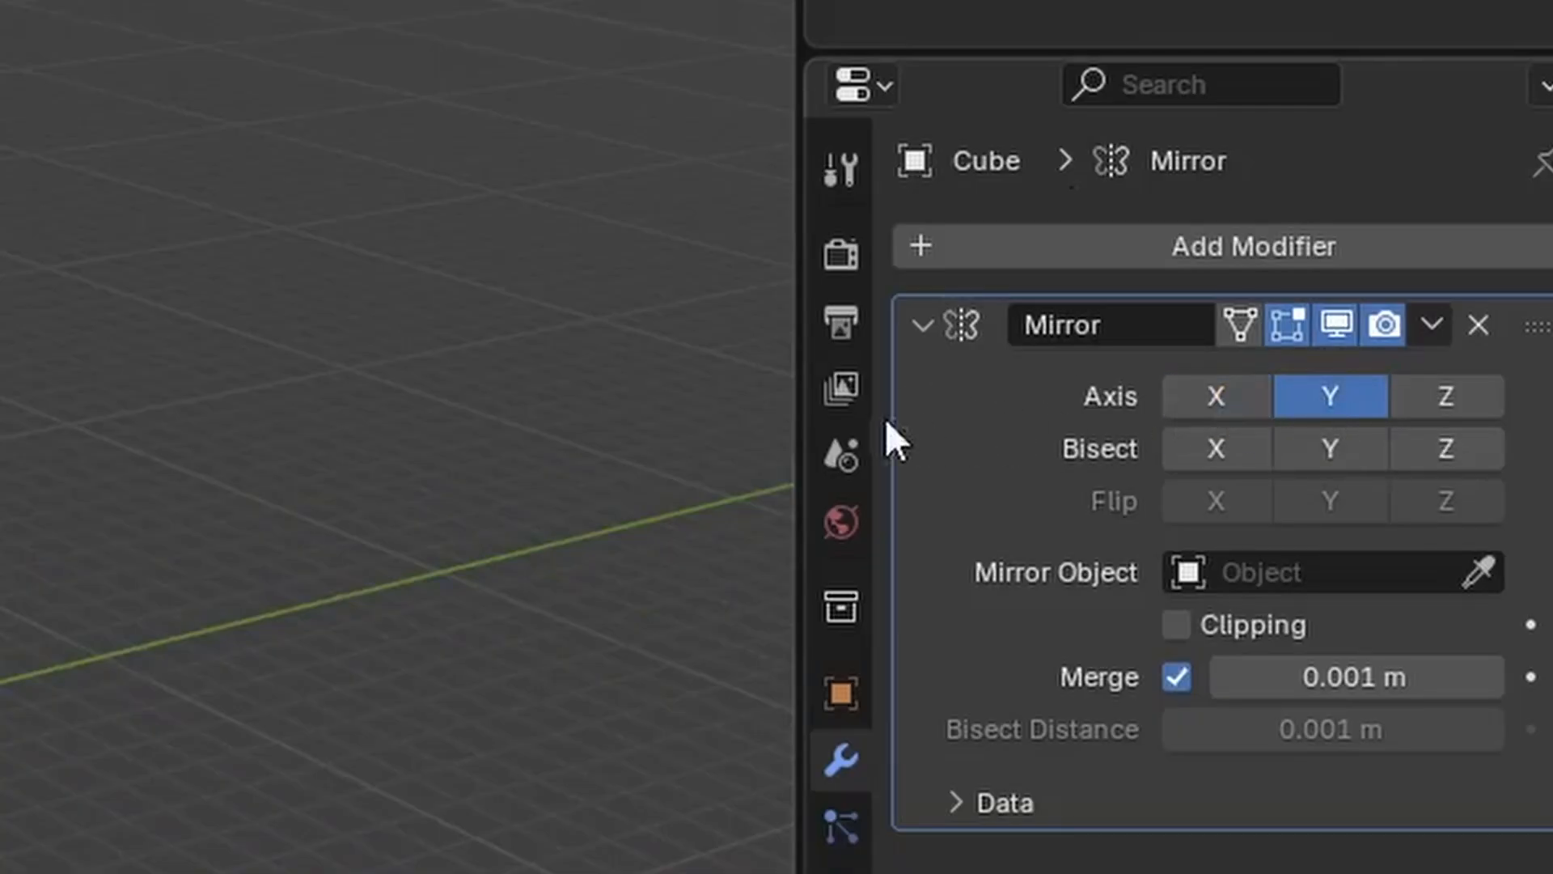
{"action": "middle_click_drag", "start_coordinate": [105, 411], "coordinate": [167, 441]}
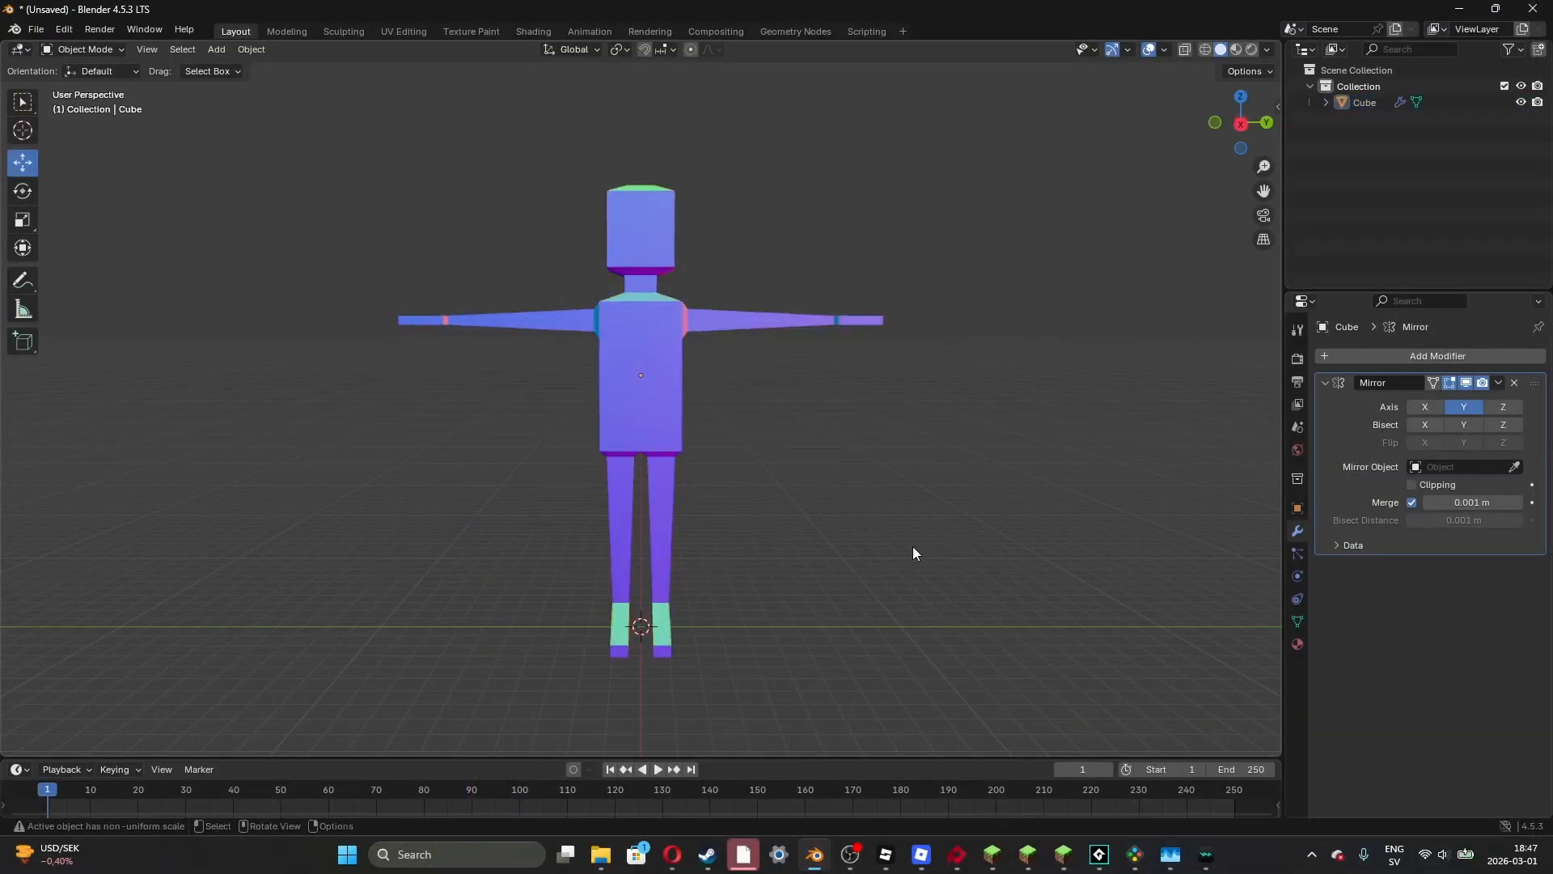
{"action": "middle_click_drag", "start_coordinate": [913, 553], "coordinate": [839, 575]}
Step: In Edit Mode, select the faces on top of the head and move them up along Z to make the head taller
{"action": "left_click", "coordinate": [595, 425]}
{"action": "key", "text": "Tab"}
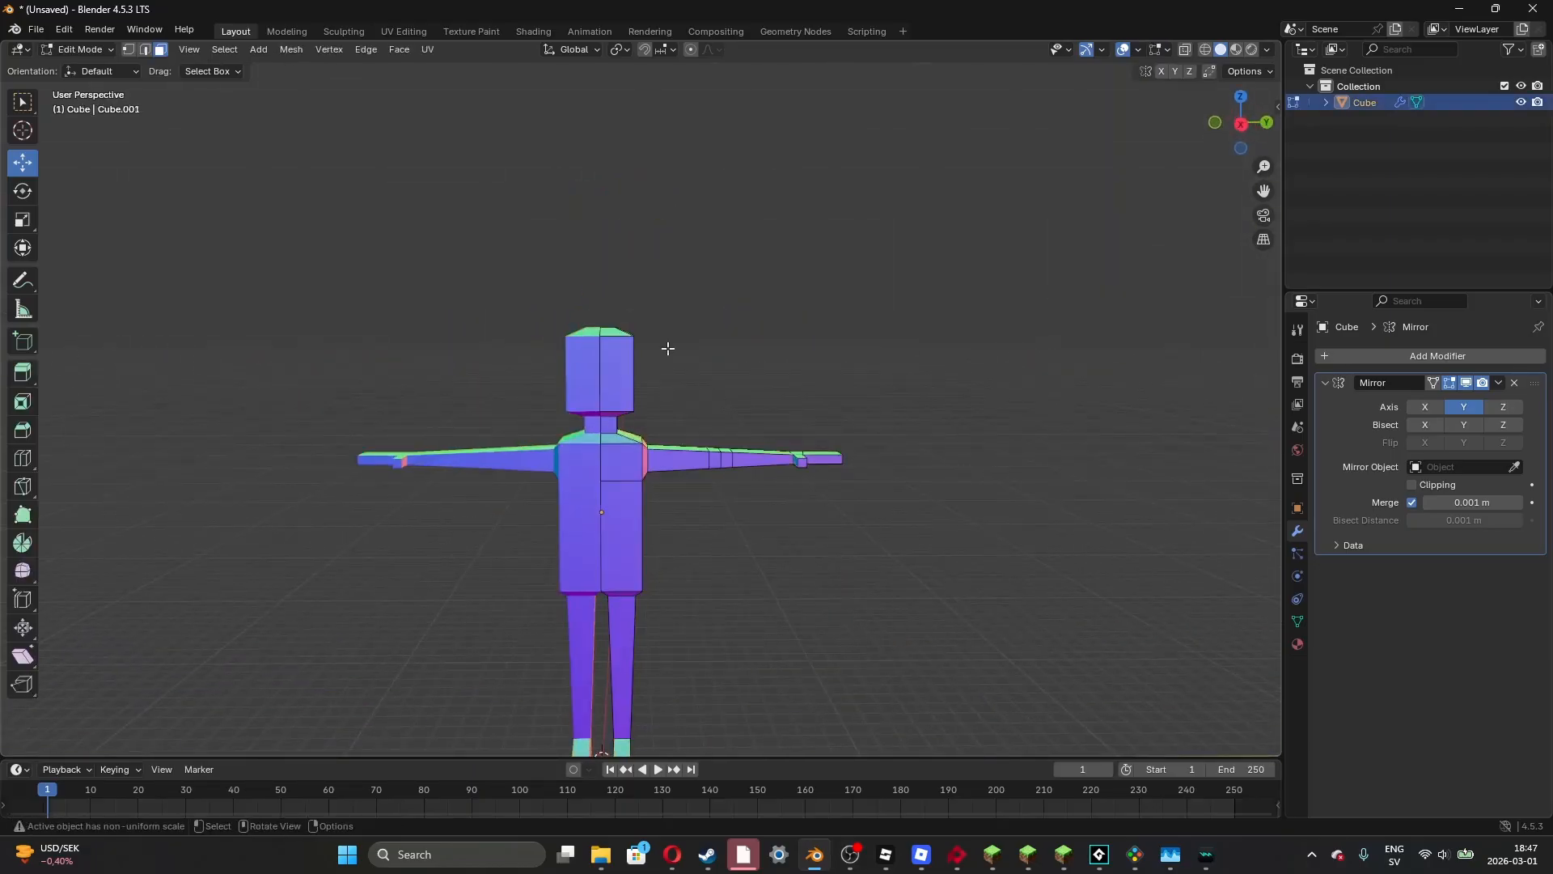
{"action": "scroll", "coordinate": [666, 346], "scroll_direction": "up", "scroll_amount": 4}
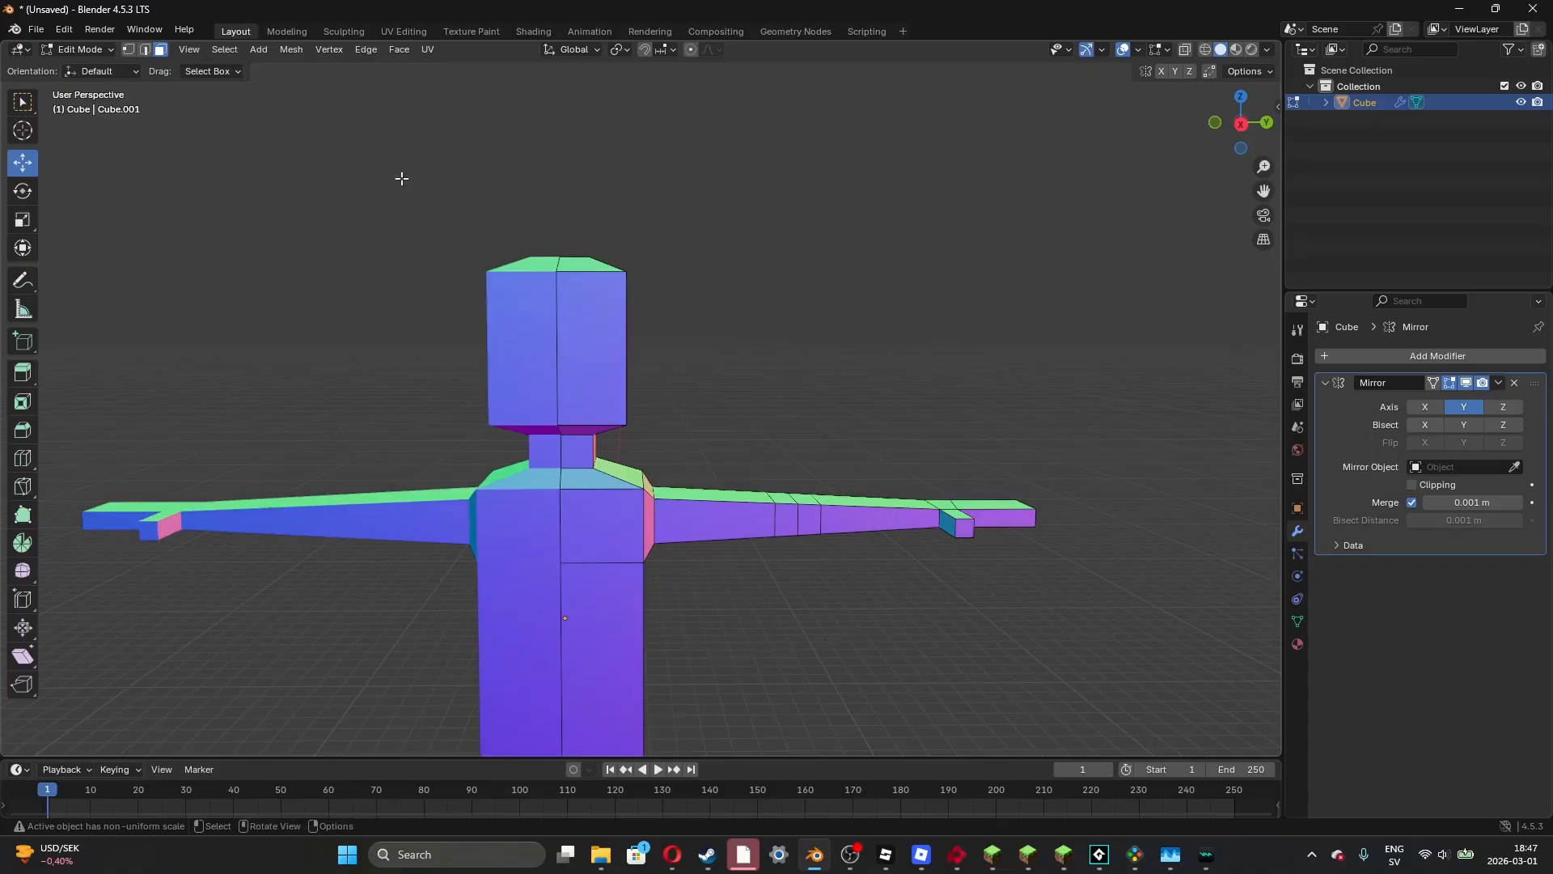
{"action": "left_click_drag", "start_coordinate": [396, 158], "coordinate": [748, 307]}
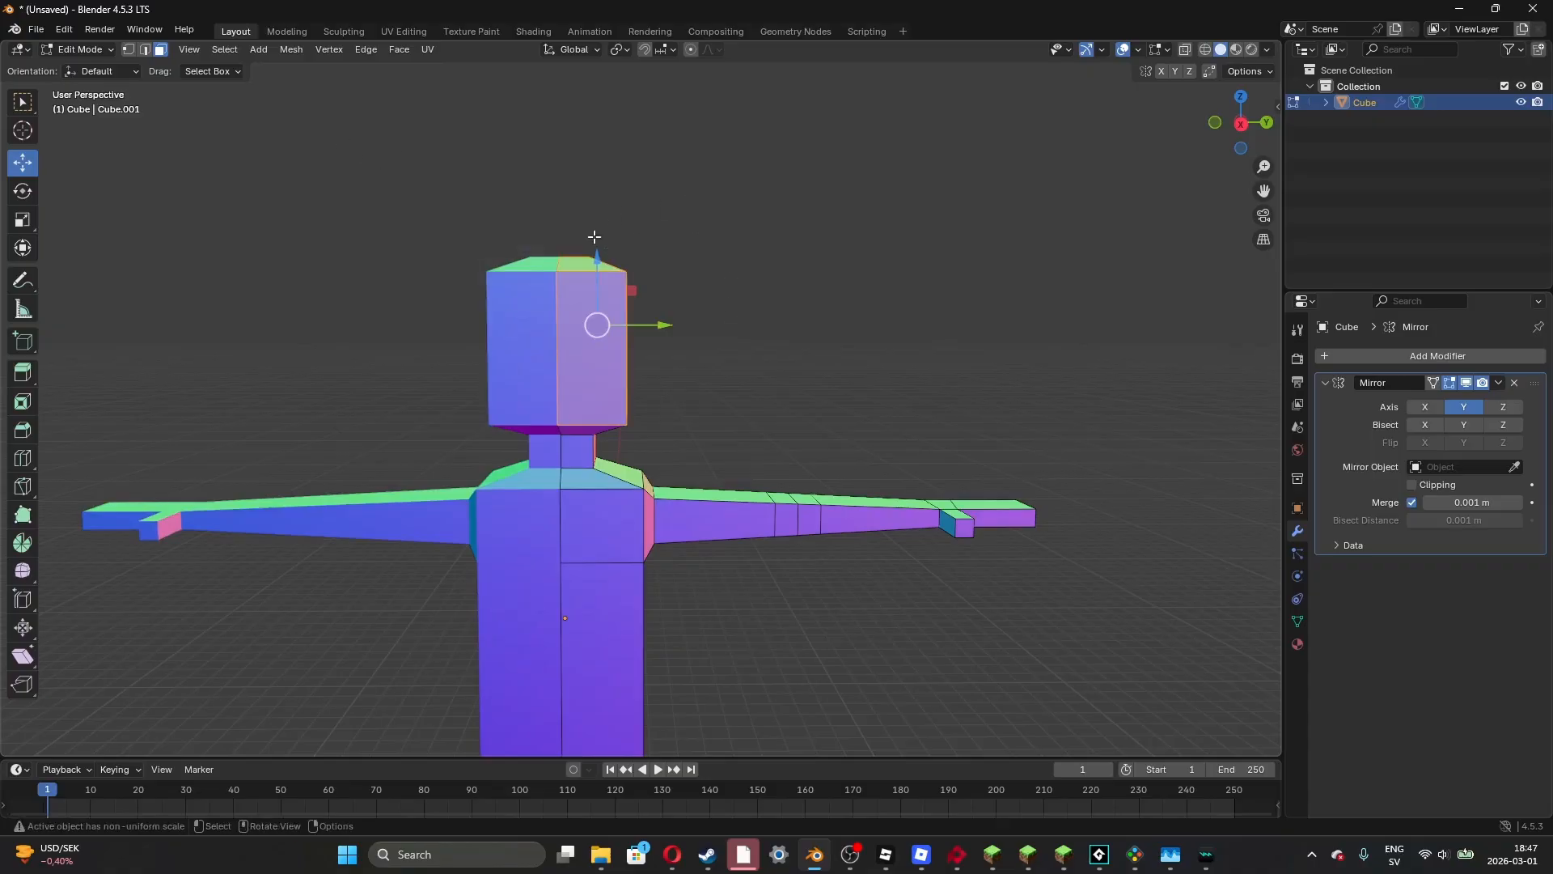
{"action": "middle_click_drag", "start_coordinate": [752, 201], "coordinate": [680, 247]}
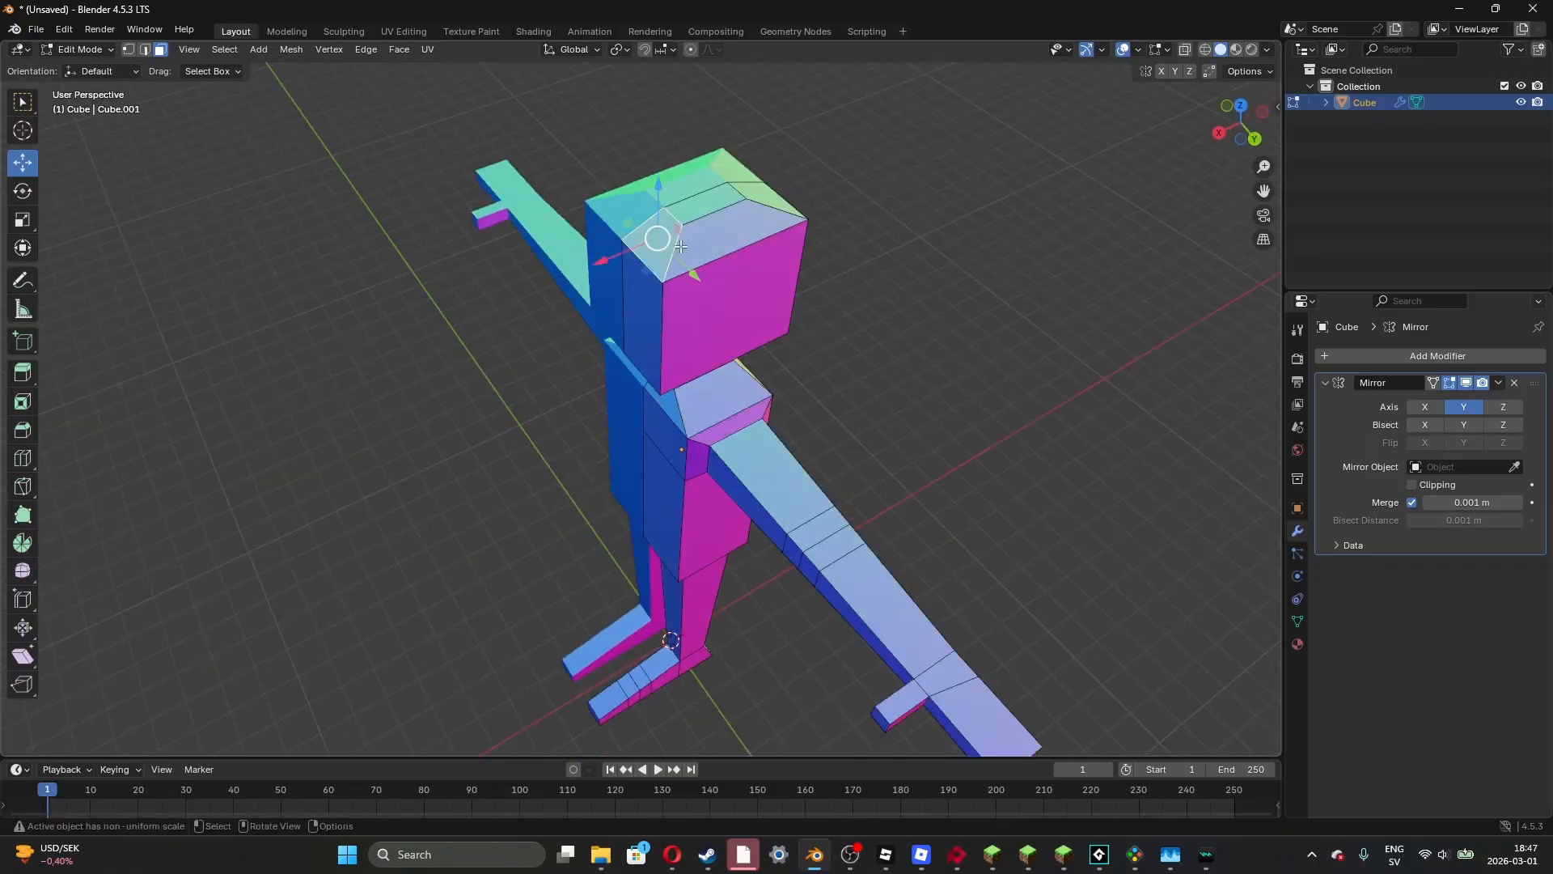
{"action": "left_click", "coordinate": [722, 239], "text": "shift"}
{"action": "left_click", "coordinate": [719, 200], "text": "shift"}
{"action": "left_click", "coordinate": [762, 199], "text": "shift"}
{"action": "middle_click_drag", "start_coordinate": [790, 186], "coordinate": [879, 94]}
{"action": "left_click_drag", "start_coordinate": [620, 215], "coordinate": [632, 179]}
{"action": "left_click", "coordinate": [930, 334]}
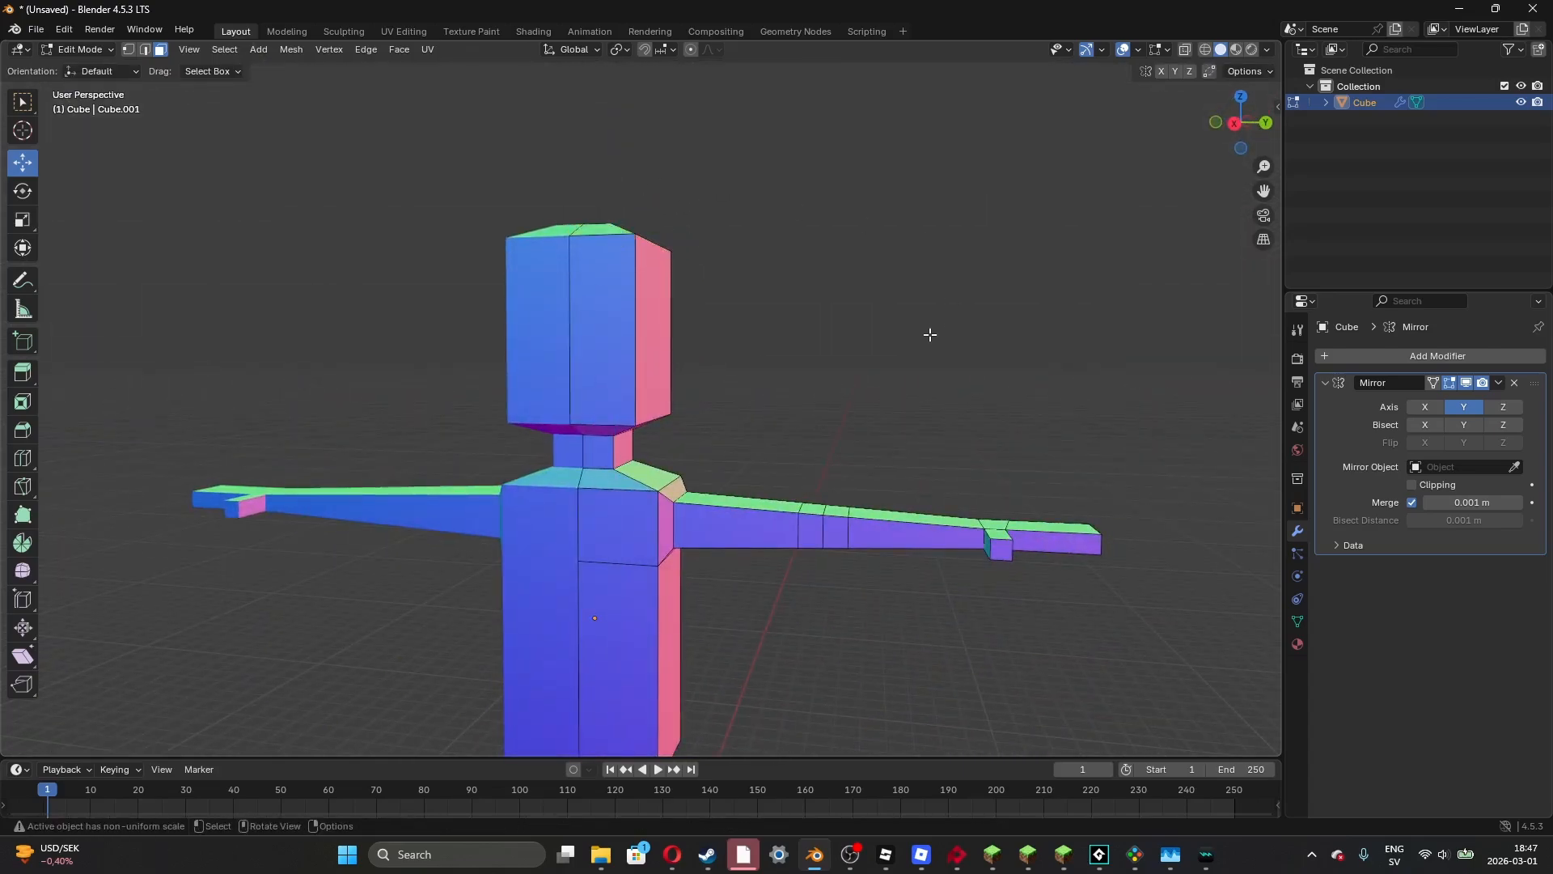
Step: Return to Object Mode, deselect the character and inspect the whole mirrored body
{"action": "scroll", "coordinate": [930, 334], "scroll_direction": "down", "scroll_amount": 4}
{"action": "key", "text": "Tab"}
{"action": "left_click", "coordinate": [935, 395]}
{"action": "middle_click_drag", "start_coordinate": [934, 395], "coordinate": [521, 435]}
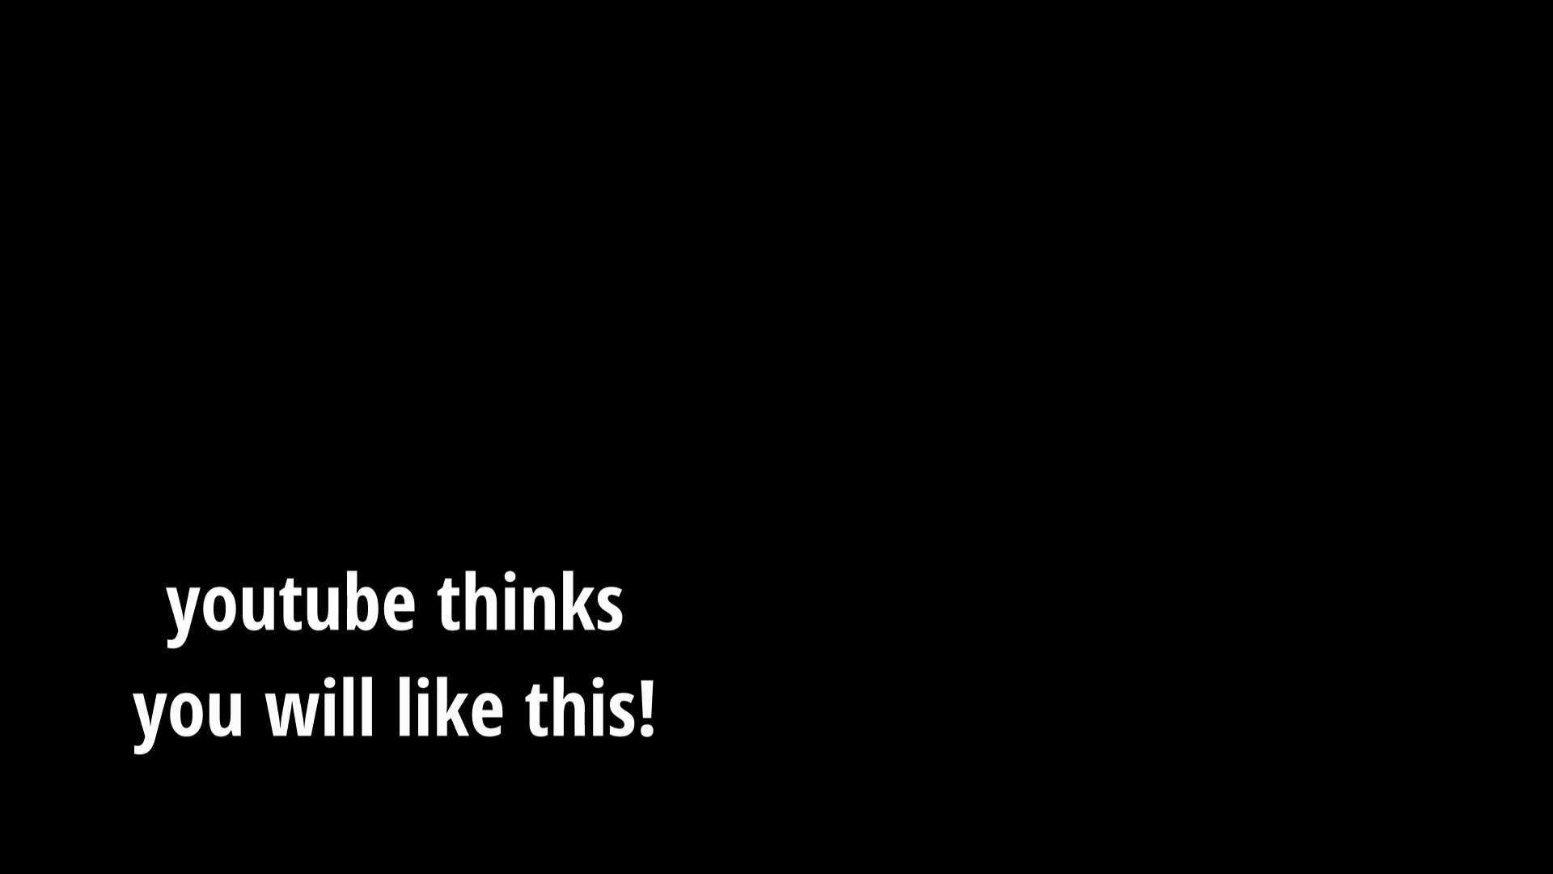